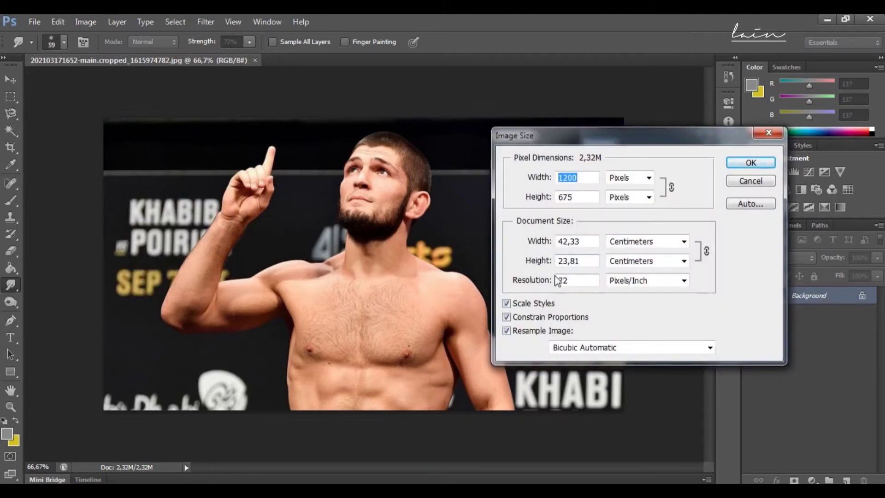
Set the image resolution to 300 pixels/inch, keeping proportions constrained and resampling enabled.
double_click(569, 279)
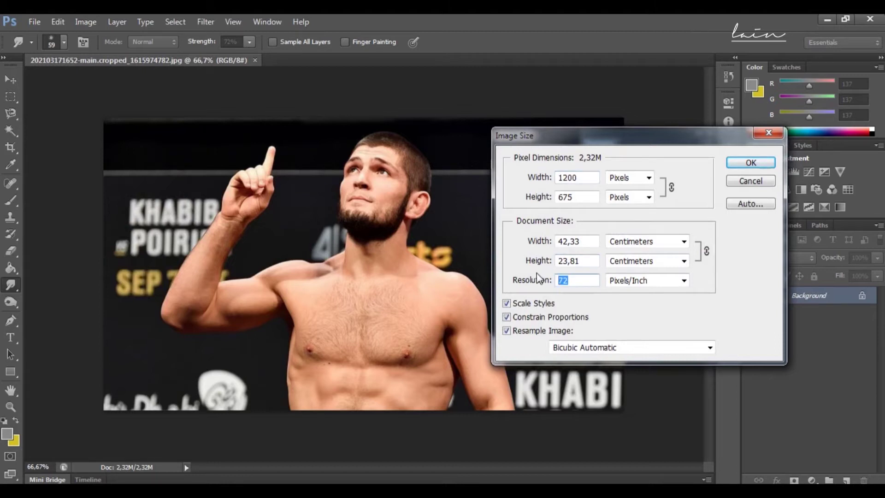
type("3")
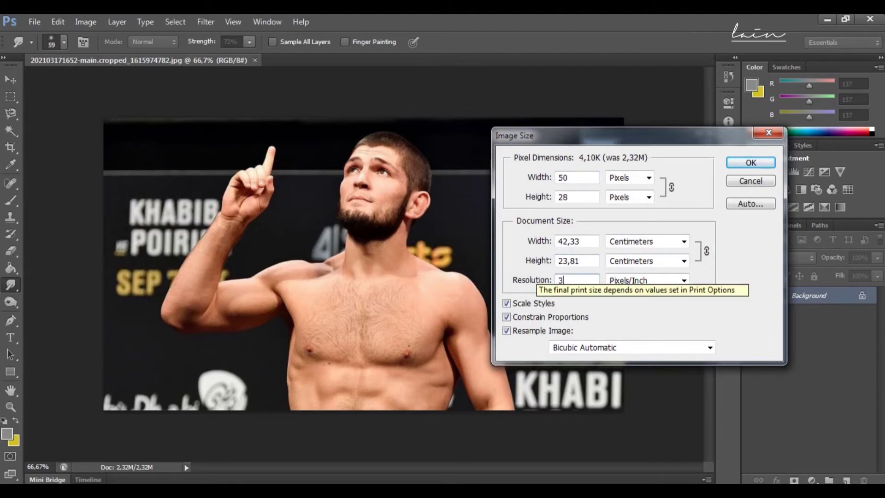
type("00")
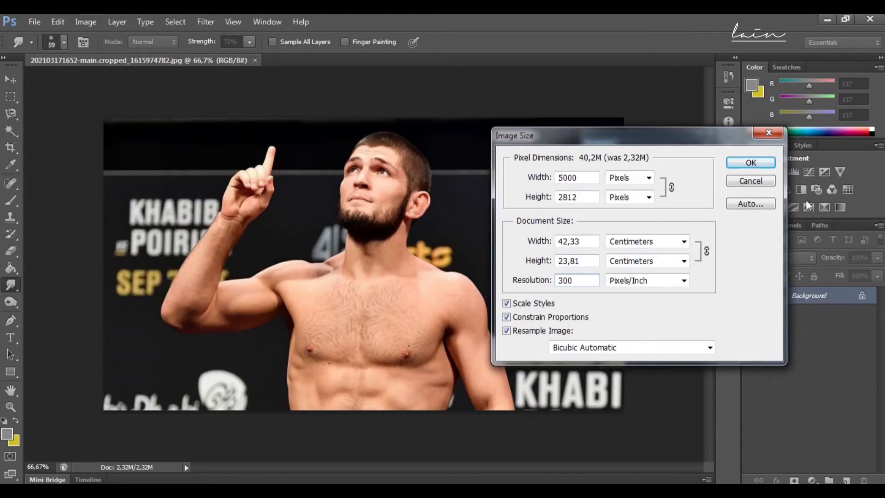
left_click(752, 164)
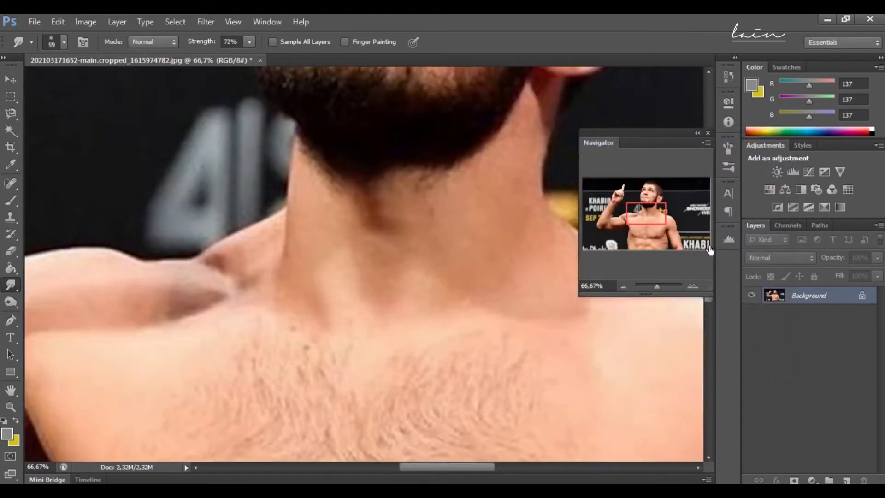
Duplicate the Background layer under the name Background copy.
left_click_drag(656, 287, 653, 286)
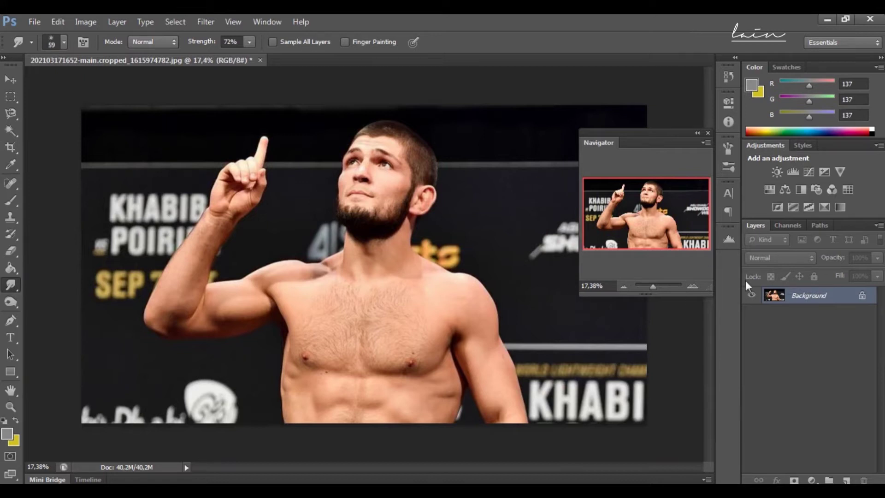
right_click(782, 298)
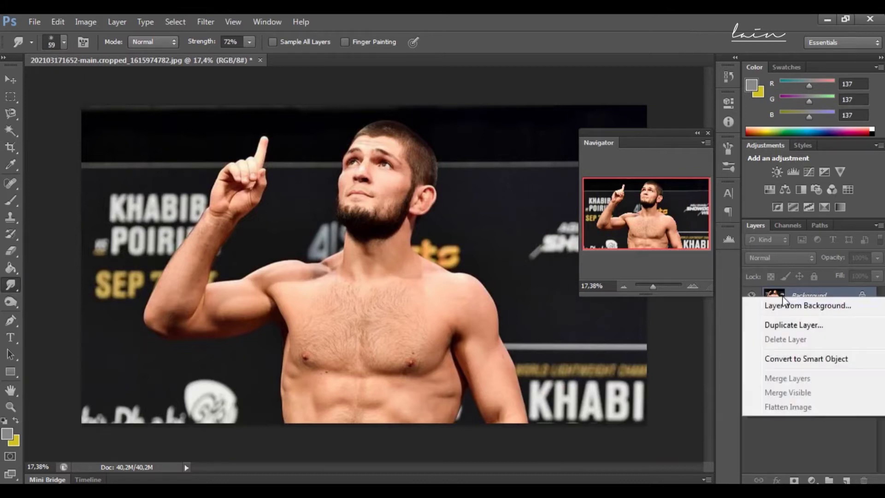
left_click(785, 325)
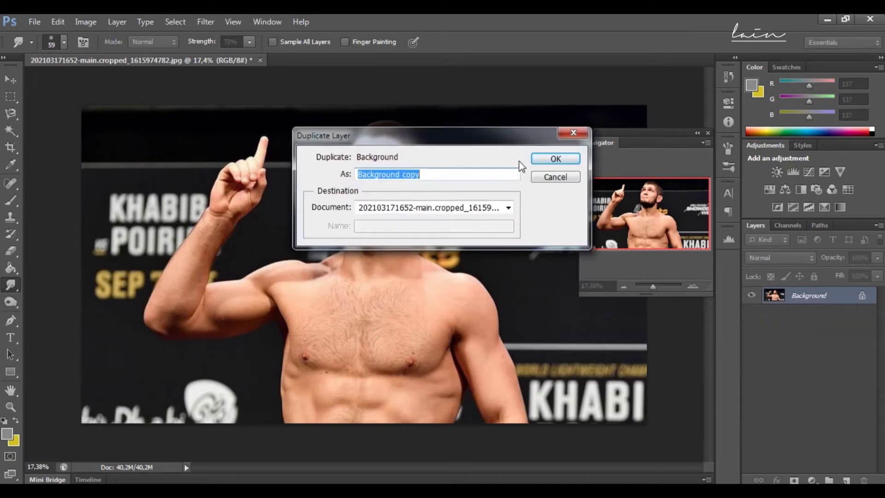
left_click(557, 159)
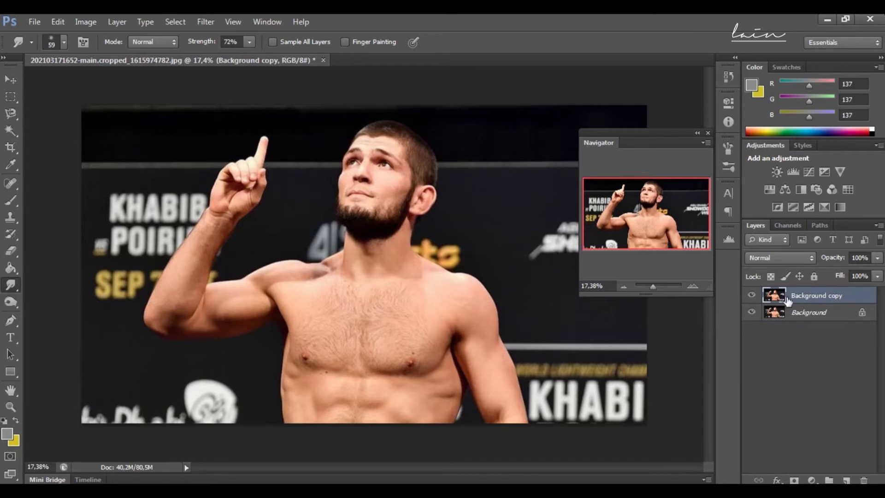
Apply a Brightness/Contrast adjustment to Background copy with brightness -24 and contrast 12.
left_click(87, 20)
mouse_move(121, 62)
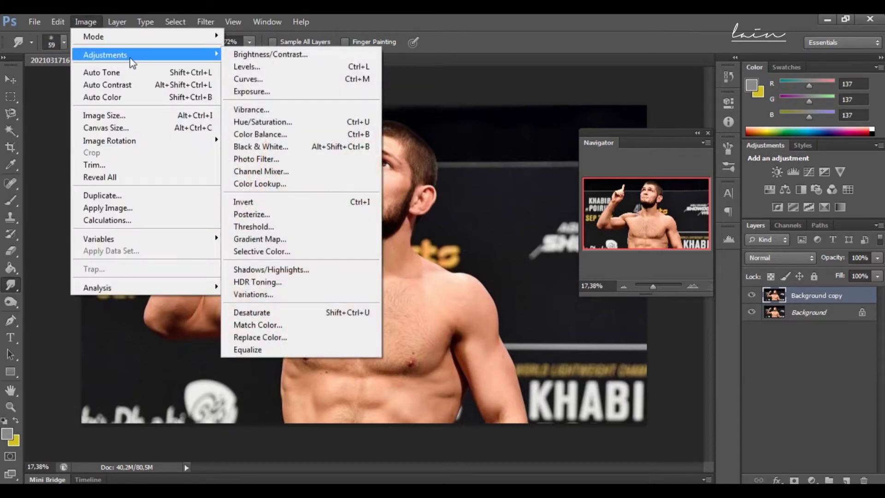
left_click(253, 54)
left_click_drag(674, 361, 695, 362)
left_click_drag(671, 333, 656, 335)
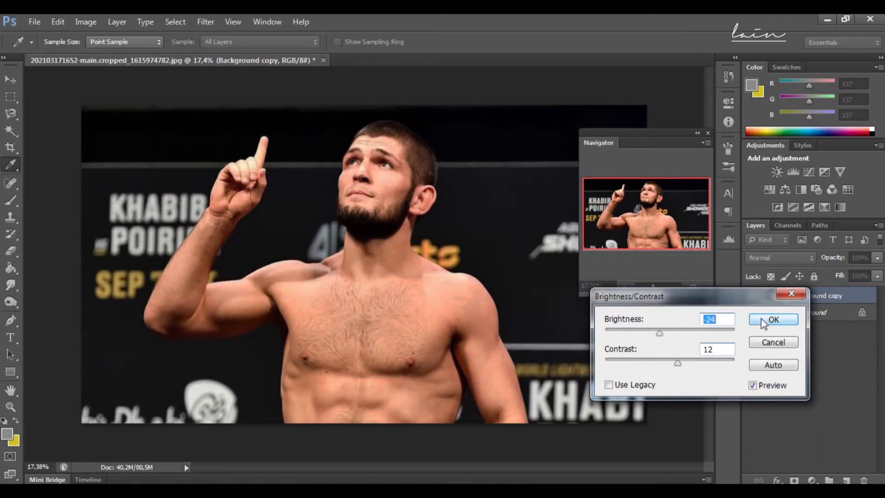
left_click(773, 319)
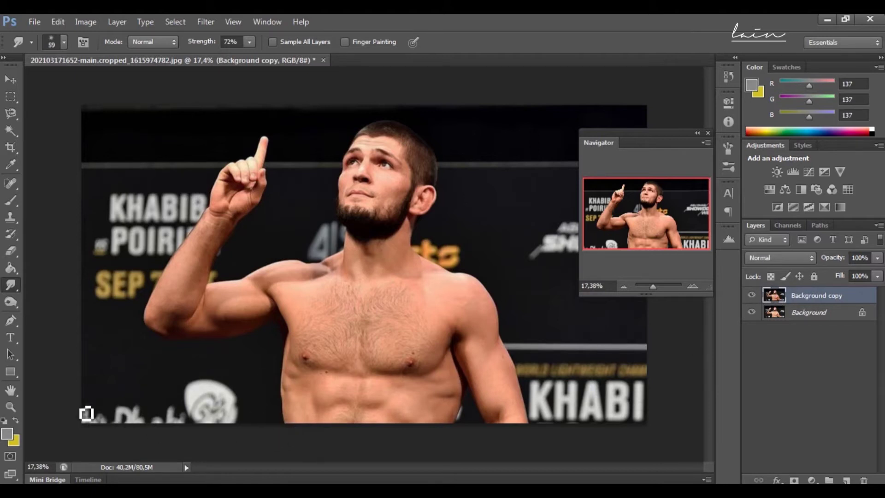
Start a Pen tool path at the photo's lower edge and trace the torso up to the raised arm's armpit.
left_click(11, 321)
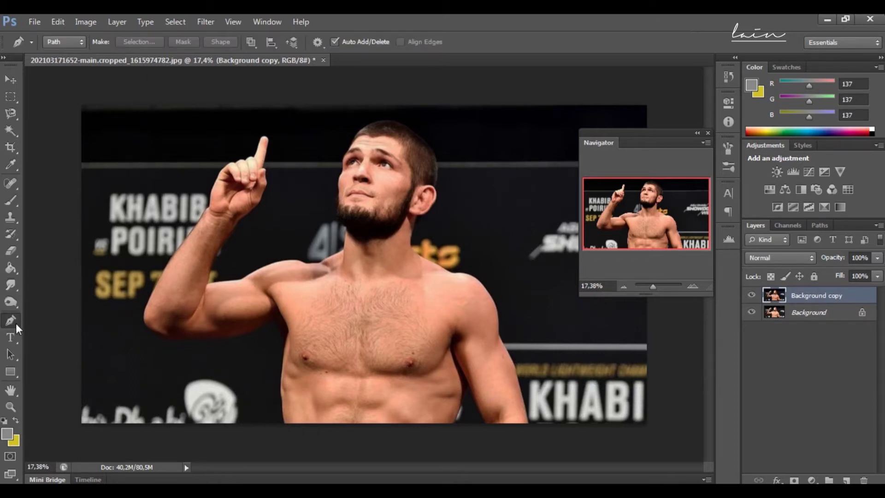
right_click(15, 322)
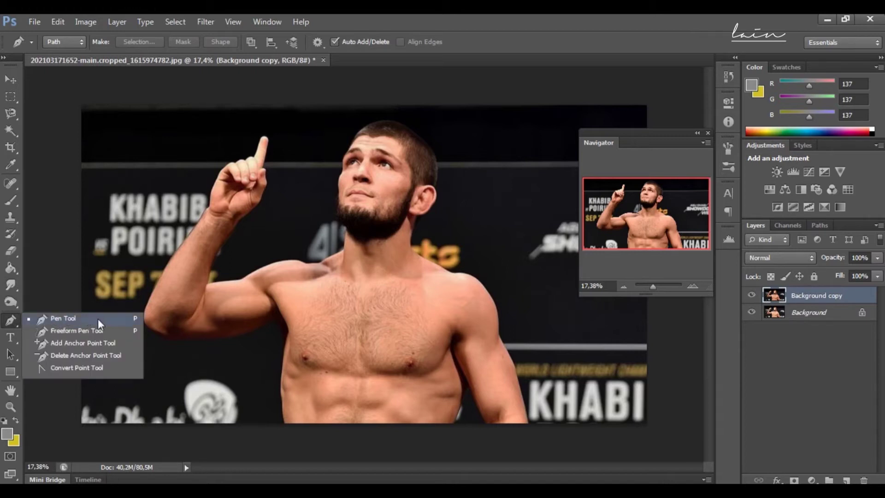
left_click(72, 316)
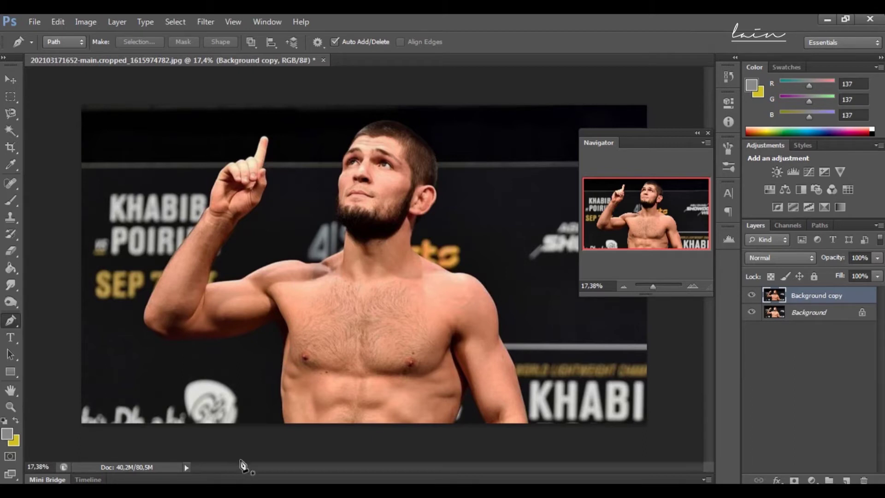
left_click(286, 424)
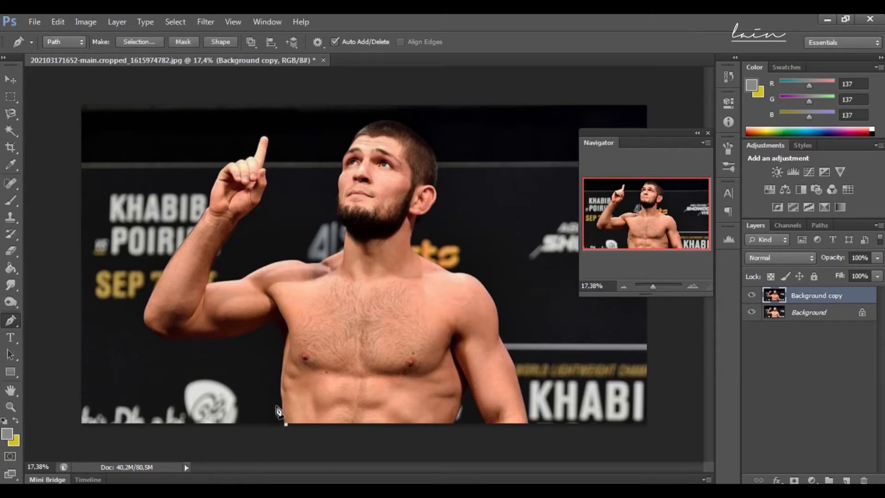
left_click_drag(653, 286, 658, 286)
left_click_drag(638, 235, 625, 263)
key("ctrl+z")
left_click_drag(252, 364, 249, 341)
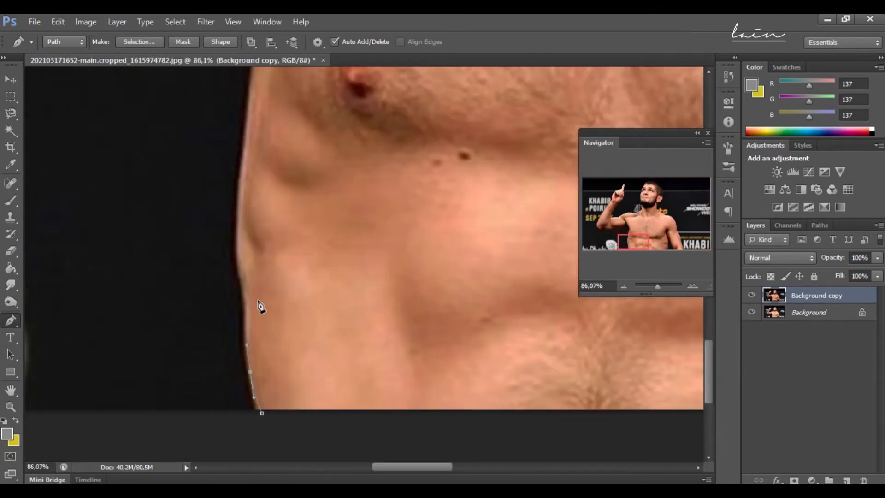
left_click_drag(248, 299, 244, 288)
left_click_drag(239, 250, 240, 233)
scroll(260, 309, "up", 3)
left_click_drag(243, 292, 253, 259)
scroll(245, 249, "up", 5)
left_click_drag(233, 213, 226, 203)
scroll(226, 205, "up", 4)
Continue the path around the armpit, along the underside of the raised upper arm and around the elbow.
left_click_drag(211, 266, 171, 274)
left_click_drag(626, 229, 610, 231)
left_click_drag(436, 266, 402, 279)
left_click_drag(221, 308, 135, 314)
left_click_drag(618, 229, 607, 230)
left_click_drag(252, 270, 230, 270)
mouse_move(128, 216)
left_mouse_down()
mouse_move(108, 186)
mouse_move(131, 183)
left_mouse_up()
Trace the path along the outer edge of the raised forearm up to the wrist.
scroll(107, 208, "up", 4)
scroll(148, 181, "up", 8)
left_click_drag(158, 323, 185, 267)
left_click_drag(222, 202, 230, 189)
scroll(270, 138, "up", 5)
left_click_drag(342, 164, 357, 147)
scroll(371, 139, "up", 4)
left_click_drag(393, 188, 404, 169)
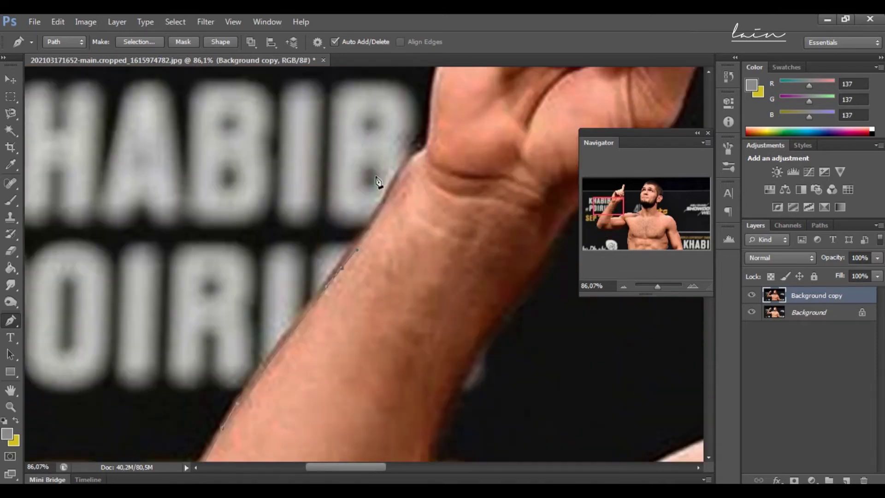
scroll(381, 199, "up", 3)
left_click_drag(421, 199, 424, 194)
Extend the path around the outer side of the raised hand and over the curled fingers' knuckles.
scroll(424, 198, "up", 7)
left_click_drag(432, 272, 430, 256)
scroll(429, 257, "up", 6)
scroll(414, 230, "right", 8)
left_click_drag(313, 275, 447, 217)
left_click(365, 247)
left_click(371, 247)
left_click(412, 234)
left_click(419, 234)
left_click(457, 221)
left_click(464, 220)
Trace the path around the pointing index finger and down along the thumb.
left_click(475, 197)
left_click(494, 134)
left_click(514, 118)
left_click(524, 122)
left_click_drag(530, 130, 530, 141)
left_click(508, 244)
left_click(500, 268)
left_click(500, 276)
left_click_drag(508, 277, 515, 278)
left_click(516, 316)
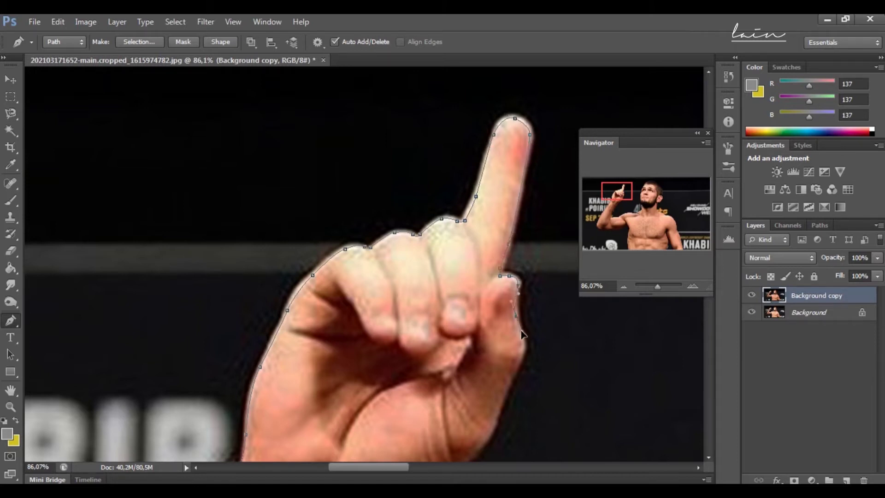
left_click(522, 349)
Continue the path from the thumb down the base of the palm to the inner wrist.
scroll(521, 348, "down", 3)
left_click(511, 331)
left_click(493, 377)
left_click(491, 383)
scroll(491, 383, "down", 3)
left_click_drag(452, 369, 463, 362)
left_click(431, 391)
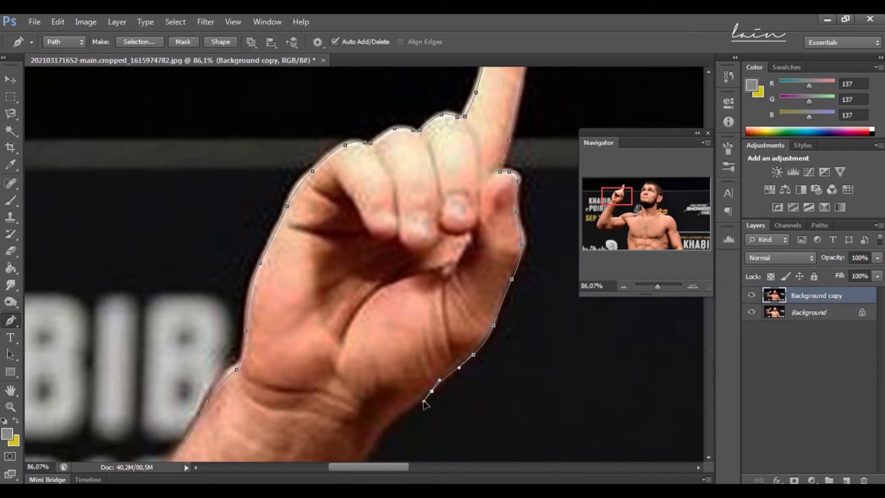
Trace the path down the inner edge of the raised forearm to the crook of the elbow.
left_click(396, 416)
scroll(393, 292, "down", 3)
left_click_drag(368, 295, 364, 301)
scroll(327, 339, "down", 1)
left_click(273, 387)
scroll(265, 368, "down", 3)
left_click(248, 306)
left_click_drag(227, 384, 231, 400)
Extend the path along the top of the raised upper arm and over the shoulder to the base of the neck.
left_click(336, 372)
left_click(421, 356)
scroll(425, 352, "right", 5)
left_click_drag(309, 309, 346, 306)
left_click_drag(414, 305, 439, 314)
mouse_move(481, 318)
left_mouse_down()
mouse_move(506, 318)
mouse_move(316, 269)
mouse_move(326, 255)
left_mouse_up()
left_click_drag(396, 222, 416, 208)
left_click(424, 198)
Trace the path up the front of the neck and around the outline of the beard.
left_click_drag(419, 139, 419, 191)
left_click(431, 166)
left_click_drag(437, 146, 430, 141)
scroll(392, 144, "up", 2)
left_click_drag(406, 217, 396, 208)
left_click_drag(377, 175, 379, 159)
scroll(378, 159, "up", 3)
Continue the path up the edge of the face from the mouth to the forehead.
left_click_drag(381, 242, 397, 192)
scroll(397, 179, "up", 3)
left_click_drag(400, 264, 412, 243)
left_click(417, 235)
scroll(417, 234, "up", 1)
left_click_drag(419, 236, 424, 224)
scroll(422, 224, "up", 2)
left_click_drag(290, 293, 302, 274)
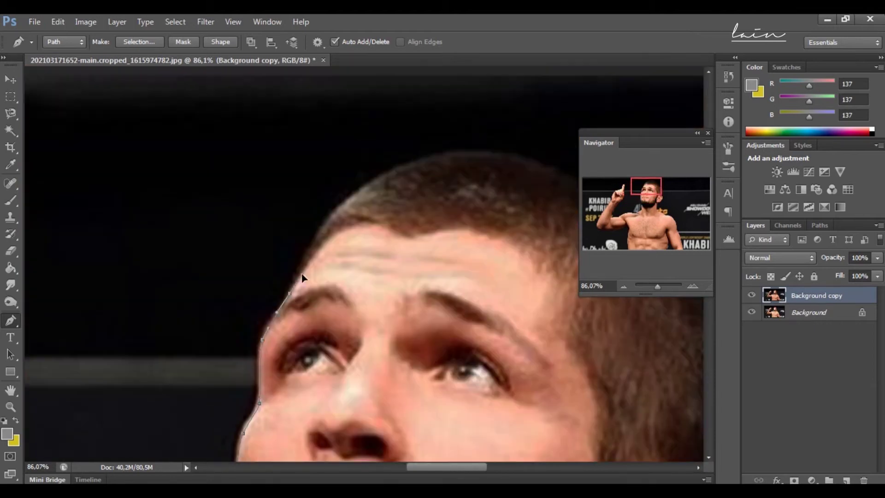
Trace the path over the hairline and around the back of the head down to the ear.
scroll(311, 263, "up", 2)
left_click_drag(328, 246, 338, 235)
scroll(341, 233, "up", 6)
left_click_drag(418, 248, 467, 236)
mouse_move(525, 260)
left_mouse_down()
mouse_move(352, 168)
mouse_move(389, 169)
left_mouse_up()
left_click_drag(446, 212, 462, 226)
mouse_move(534, 304)
left_mouse_down()
mouse_move(553, 341)
mouse_move(541, 344)
mouse_move(544, 323)
left_mouse_up()
Extend the path around the outer rim of the ear to the bottom of the earlobe.
scroll(547, 337, "down", 2)
left_click(539, 335)
scroll(541, 341, "down", 1)
left_click(541, 338)
left_click_drag(518, 374, 512, 382)
scroll(512, 382, "down", 1)
left_click(474, 332)
left_click(456, 335)
Trace the path from the earlobe down the back of the neck to the top of the lowered arm's shoulder.
scroll(456, 334, "down", 1)
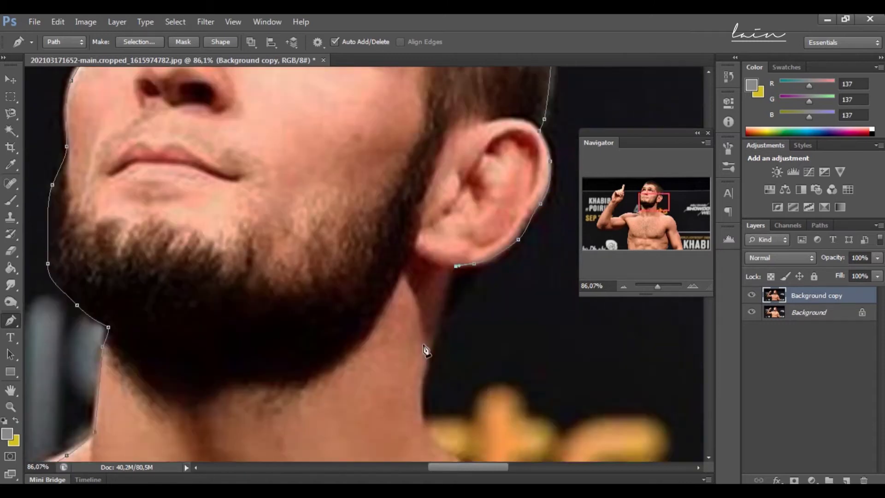
scroll(427, 351, "down", 2)
left_click_drag(424, 236, 421, 257)
left_click_drag(572, 386, 586, 395)
left_click_drag(628, 422, 642, 421)
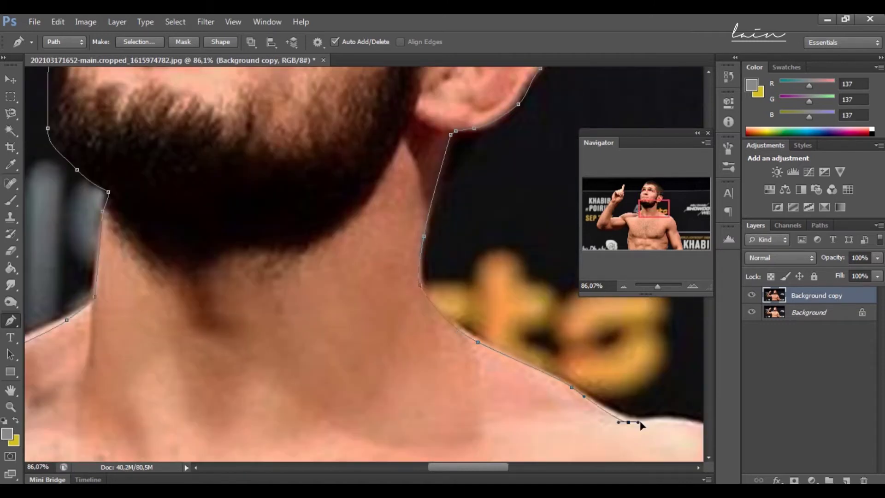
Continue the path over the rounded shoulder and onto the lowered upper arm.
scroll(640, 421, "right", 4)
left_click(487, 311)
key("ctrl+z")
left_click_drag(438, 284, 465, 298)
scroll(467, 300, "down", 1)
left_click_drag(557, 340, 576, 392)
scroll(586, 403, "down", 6)
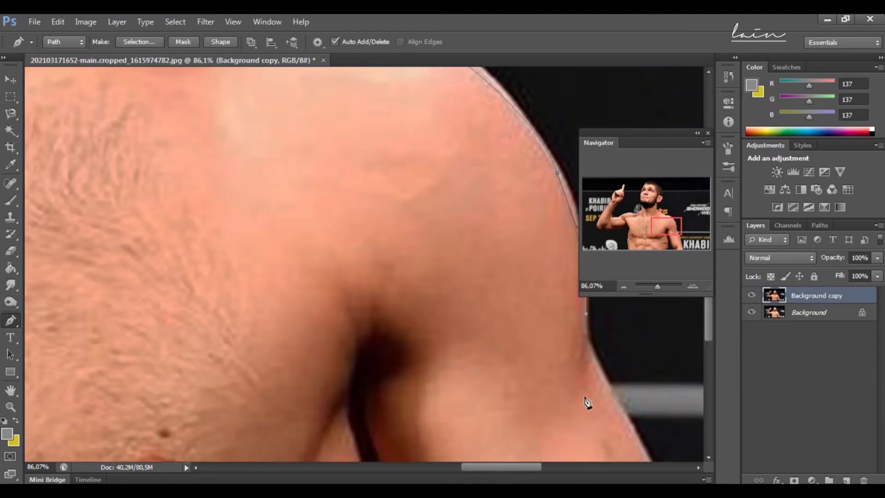
Trace the lowered arm's outer edge and the gap beside the torso, closing the path along the photo's lower edge.
scroll(539, 331, "right", 2)
scroll(594, 451, "down", 2)
left_click_drag(389, 397, 383, 377)
scroll(383, 377, "up", 1)
scroll(350, 415, "right", 1)
scroll(283, 348, "down", 4)
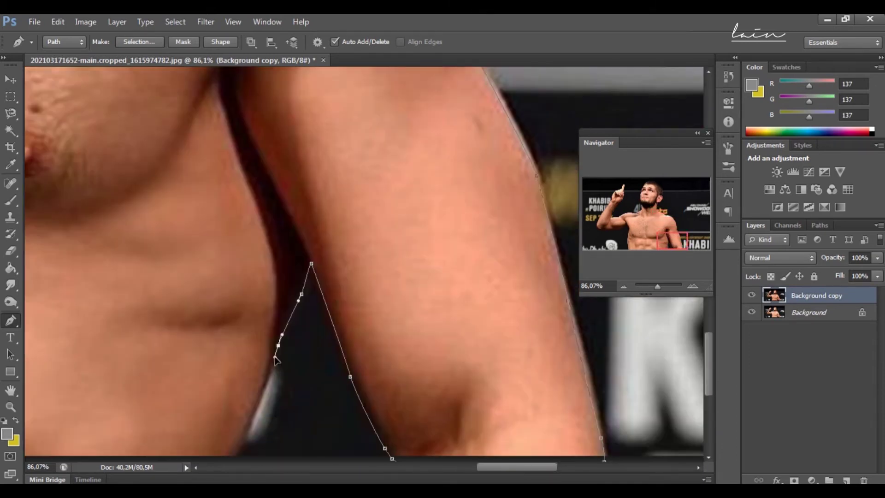
left_click(230, 377)
scroll(555, 377, "left", 6)
left_click(334, 369)
Convert the closed path around the fighter into a new anti-aliased selection.
left_click_drag(658, 286, 653, 287)
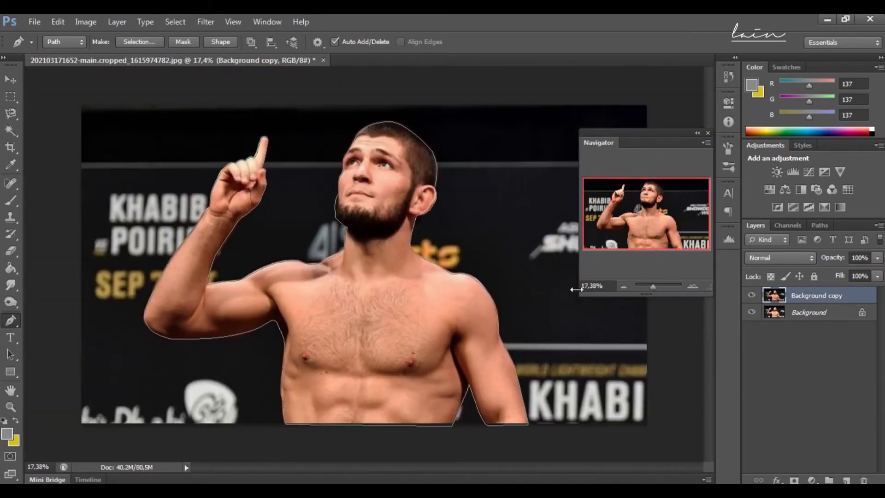
left_click(140, 43)
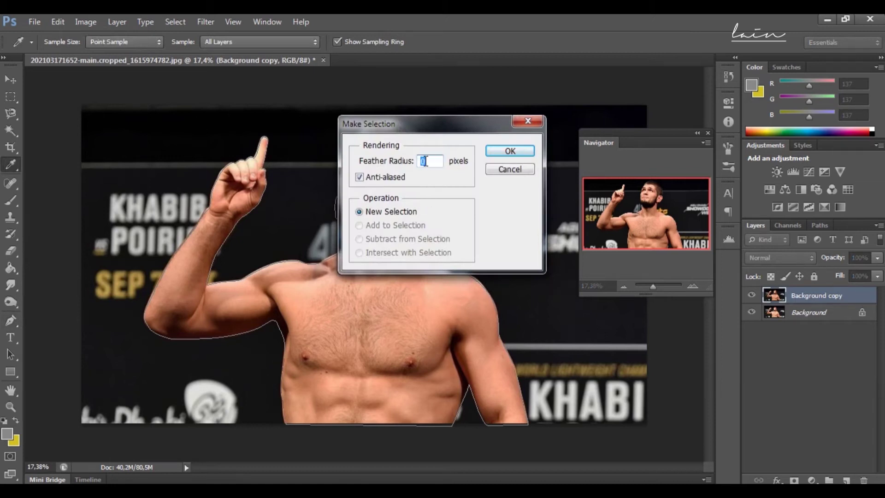
left_click(509, 152)
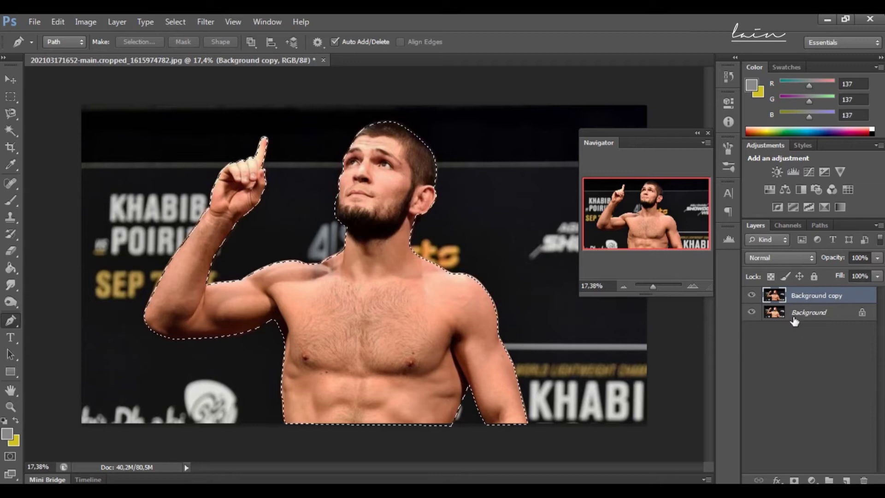
Copy the selected fighter and paste the cutout onto its own layer.
left_click(58, 26)
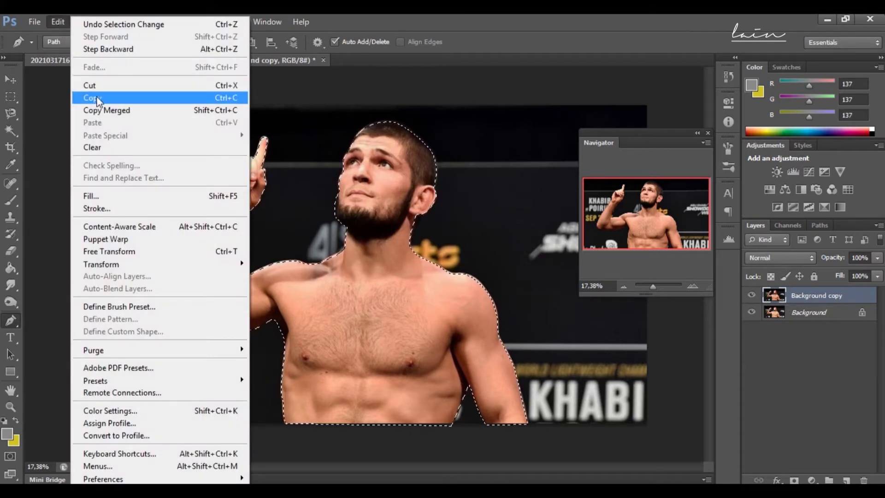
left_click(98, 98)
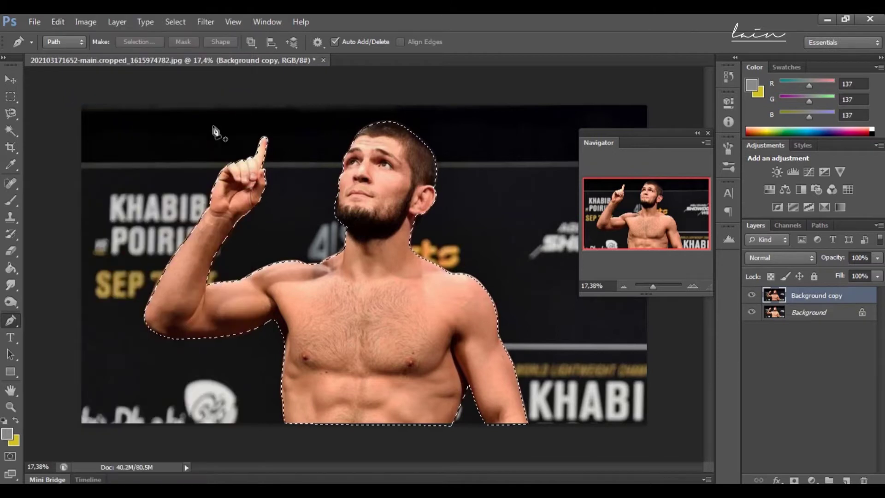
left_click(55, 22)
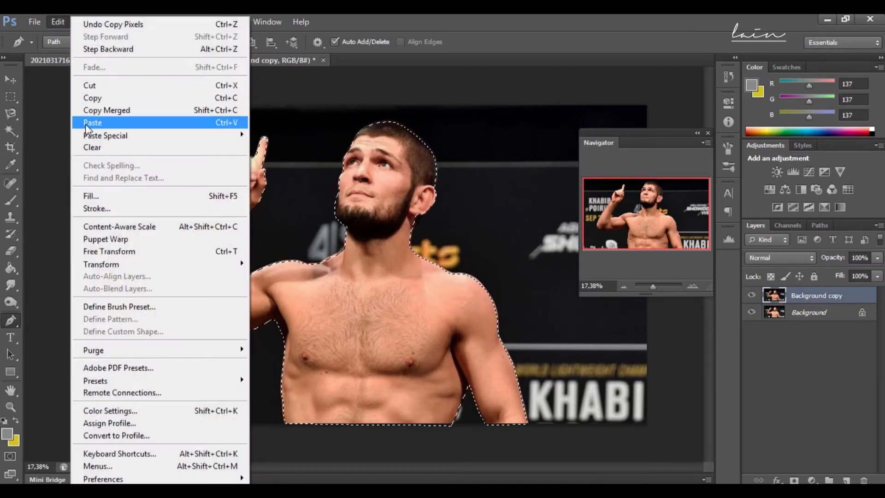
left_click(92, 122)
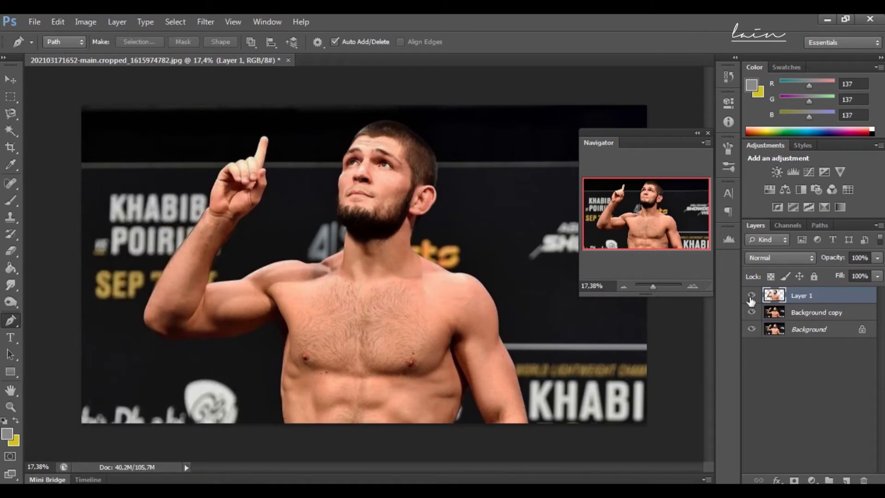
Hide the Background copy and Background layers, leaving Background copy selected and the Rectangle tool active.
left_click(751, 328)
left_click(752, 312)
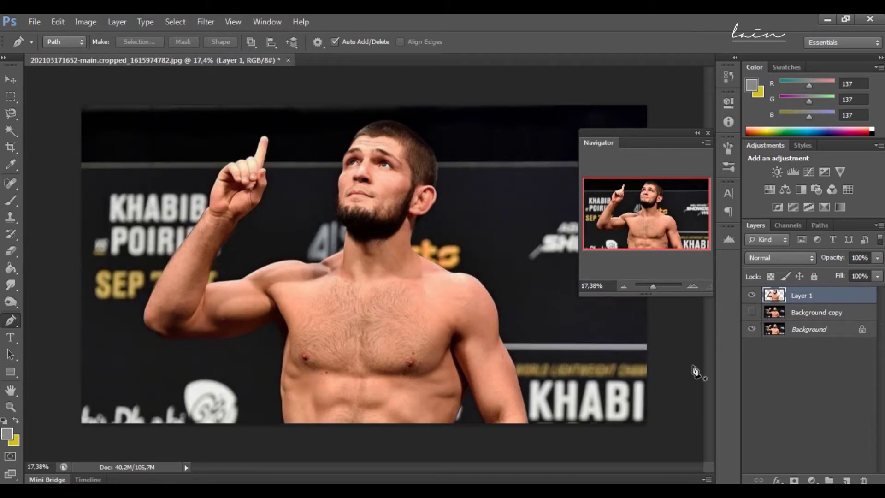
left_click(815, 313)
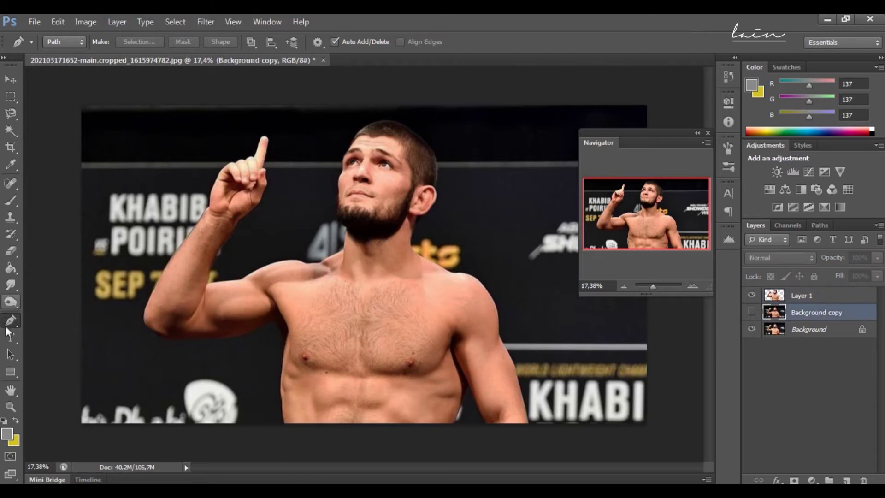
left_click(9, 371)
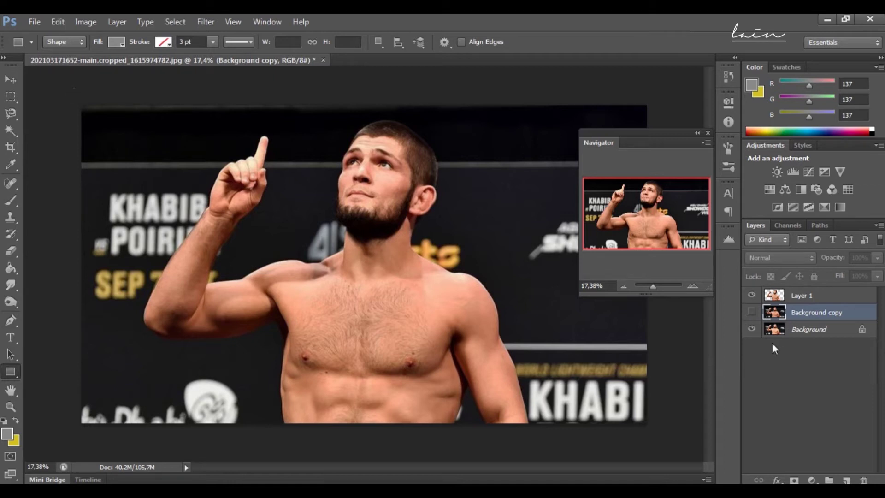
left_click(752, 329)
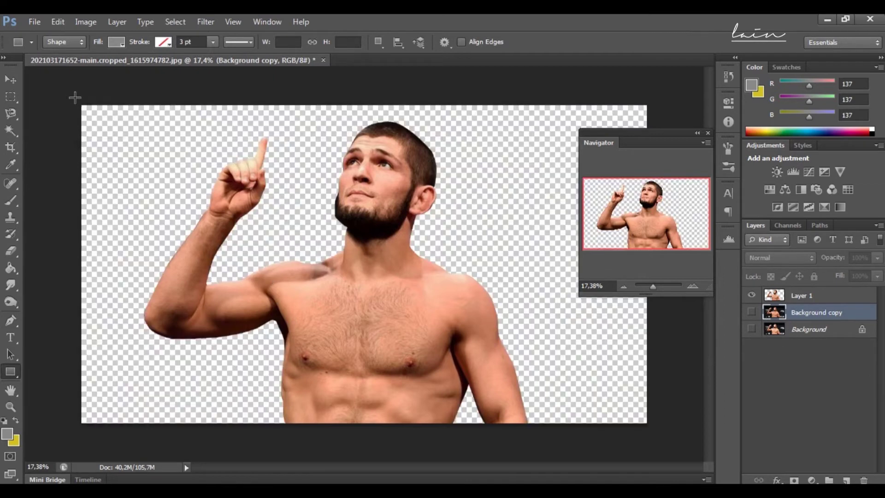
Draw a rectangle covering the whole canvas beneath the cutout and fill it with white (ffffff).
left_click_drag(68, 95, 659, 437)
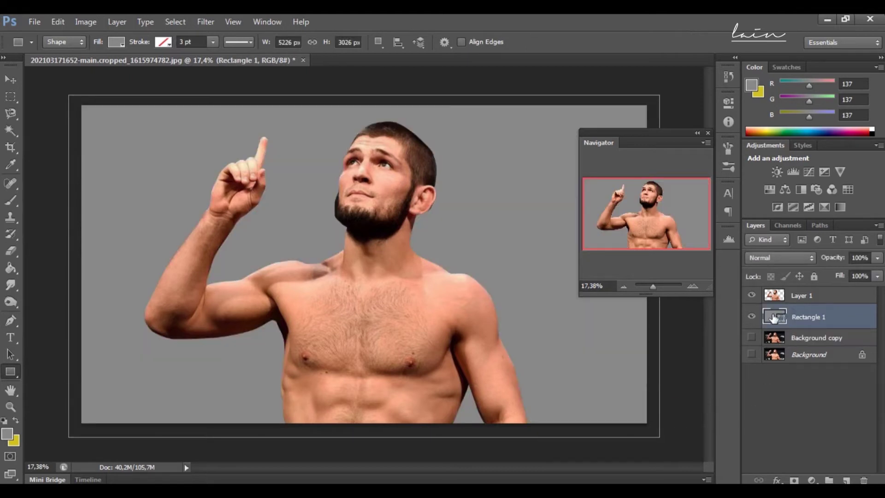
double_click(774, 318)
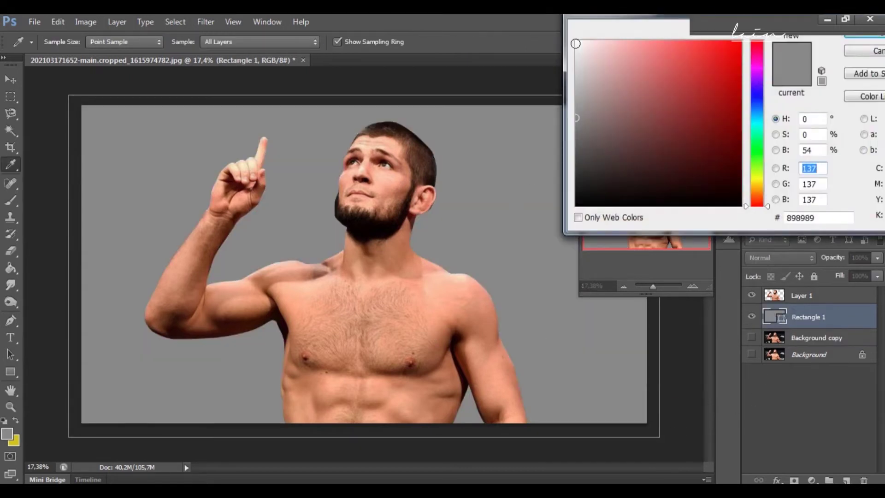
left_click_drag(576, 44, 575, 40)
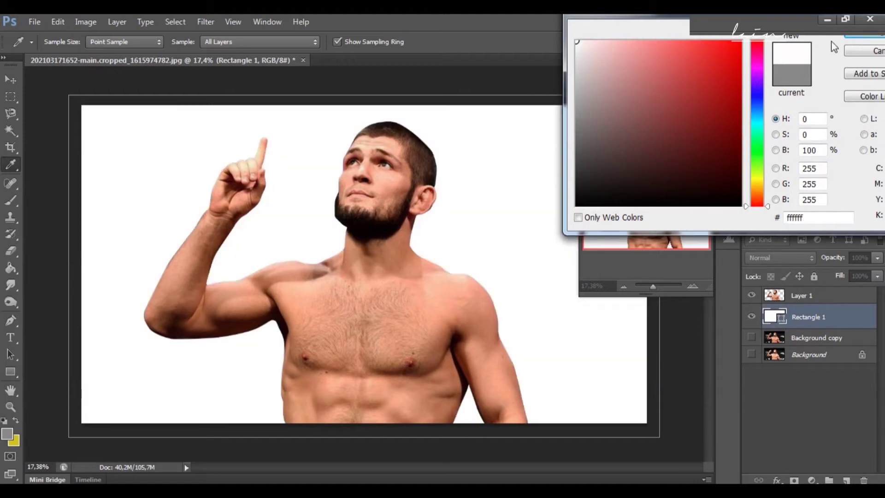
left_click(855, 41)
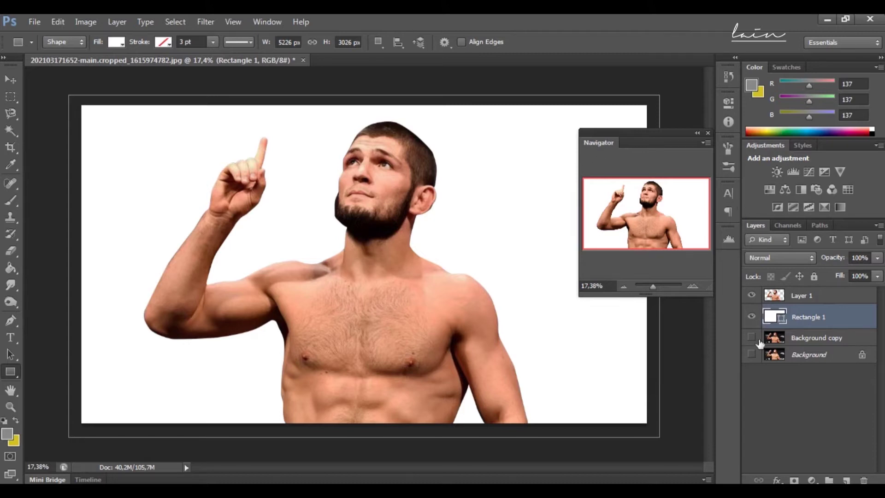
Group the cutout layer, name the group Khabib, and reselect Layer 1 inside it.
left_click(800, 297)
right_click(800, 299)
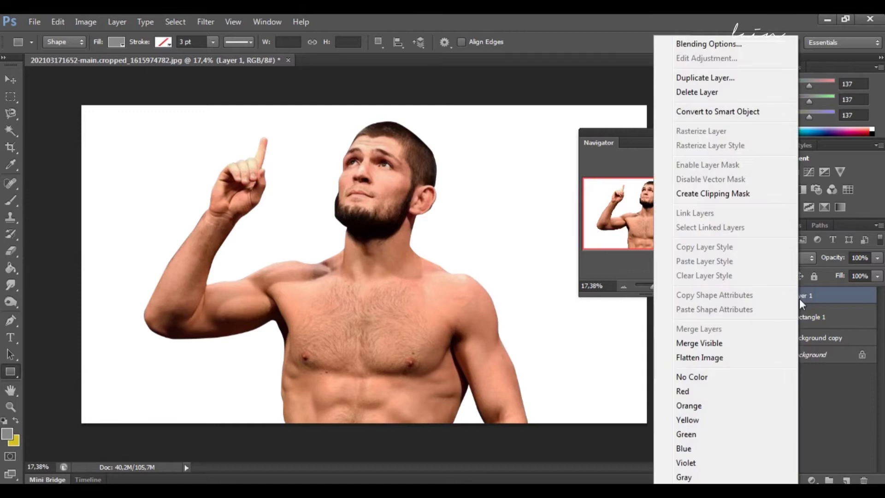
left_click(821, 298)
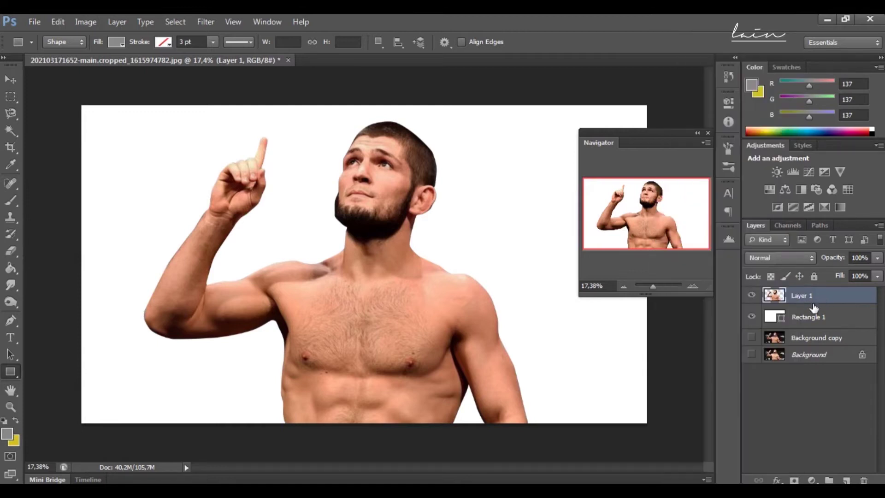
key("ctrl+g")
double_click(804, 295)
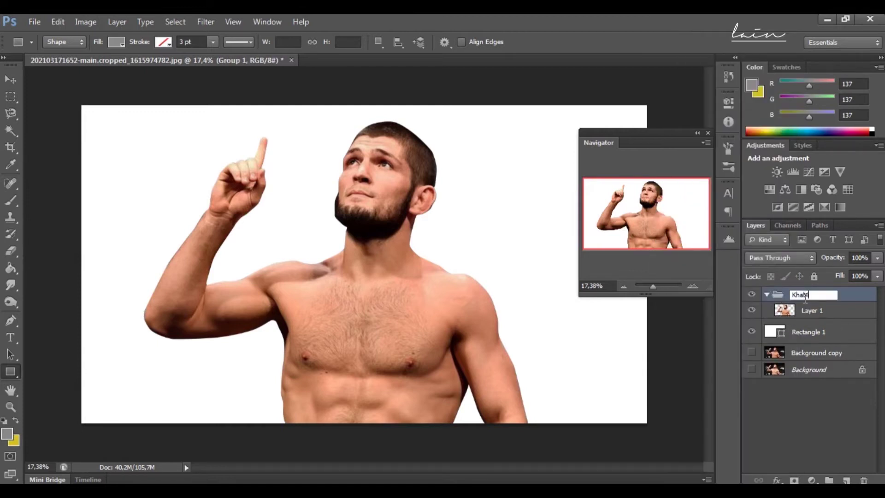
type("Khabib")
left_click(840, 312)
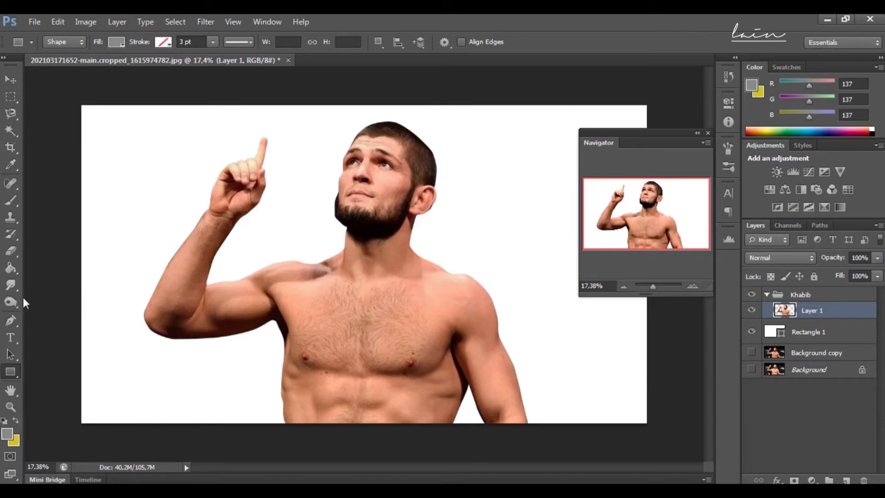
Set up the Smudge tool with a spatter brush of 20 px at 50% strength for the face.
left_click(12, 287)
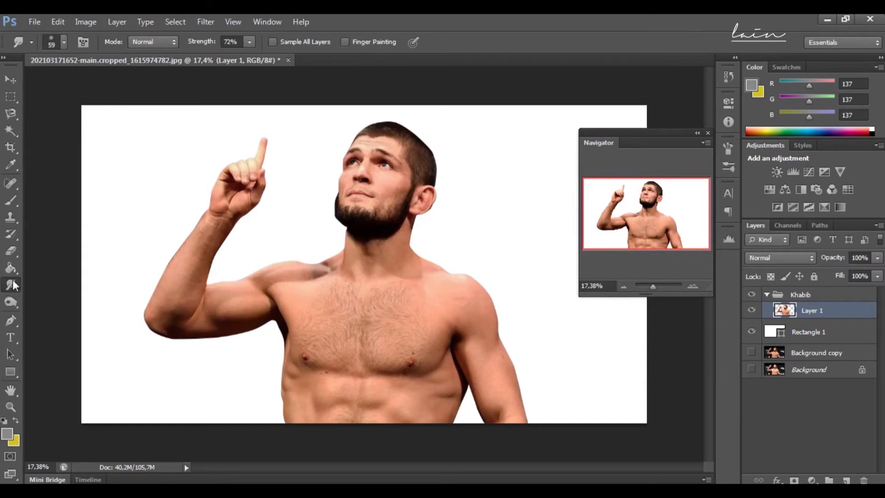
left_click(64, 42)
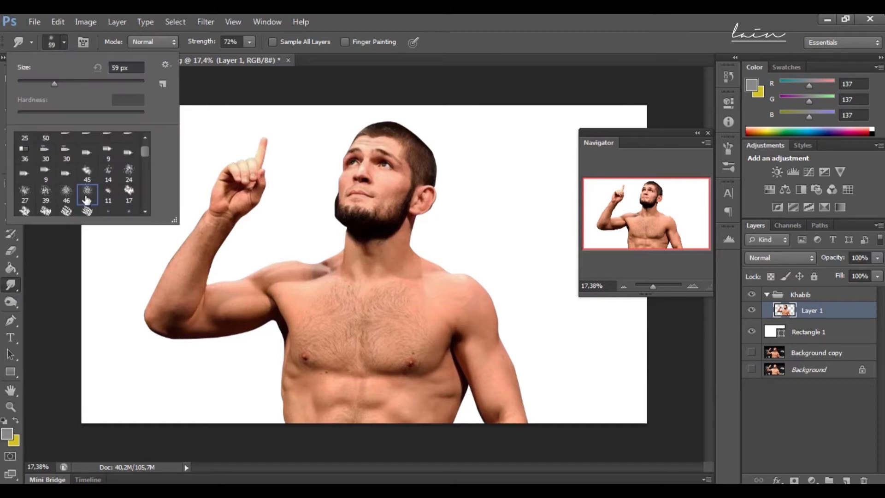
left_click(250, 43)
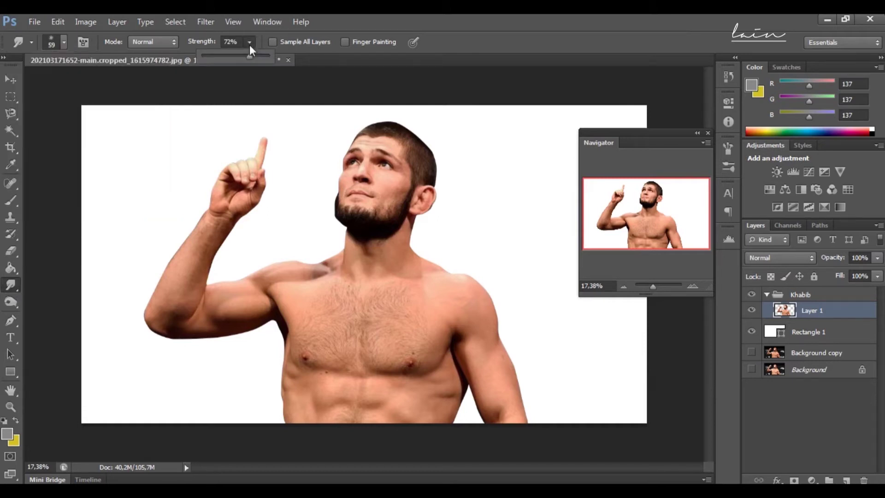
left_click(232, 44)
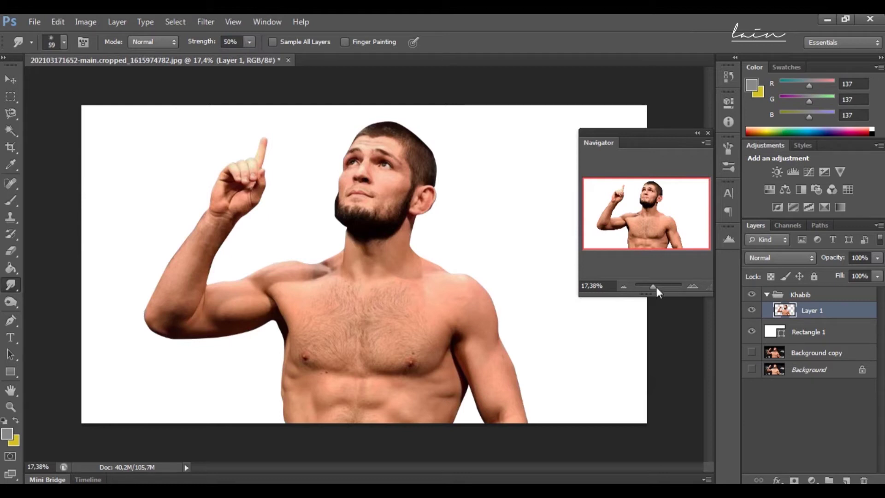
left_click_drag(655, 290, 658, 285)
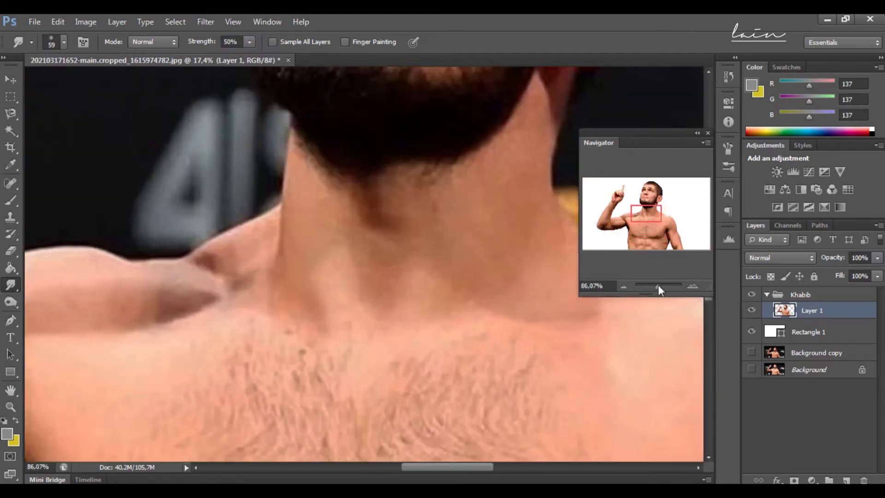
mouse_move(650, 197)
left_mouse_down()
mouse_move(650, 185)
mouse_move(643, 193)
left_mouse_up()
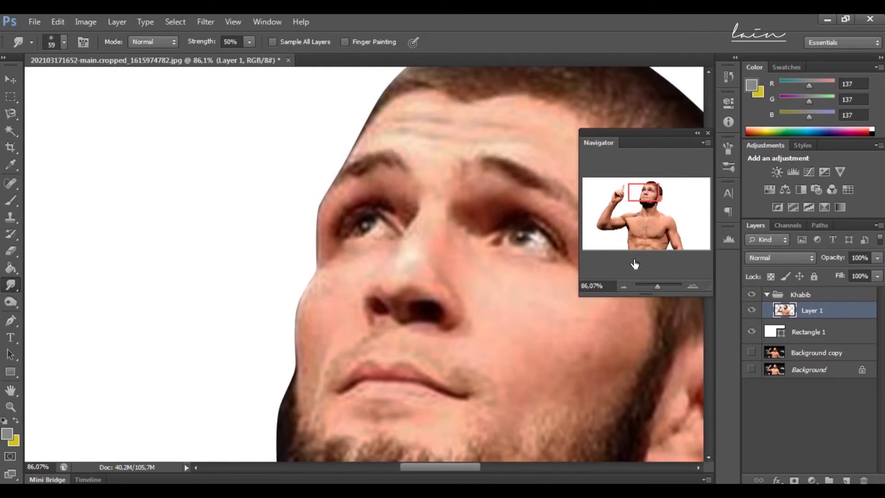
left_click_drag(658, 288, 662, 286)
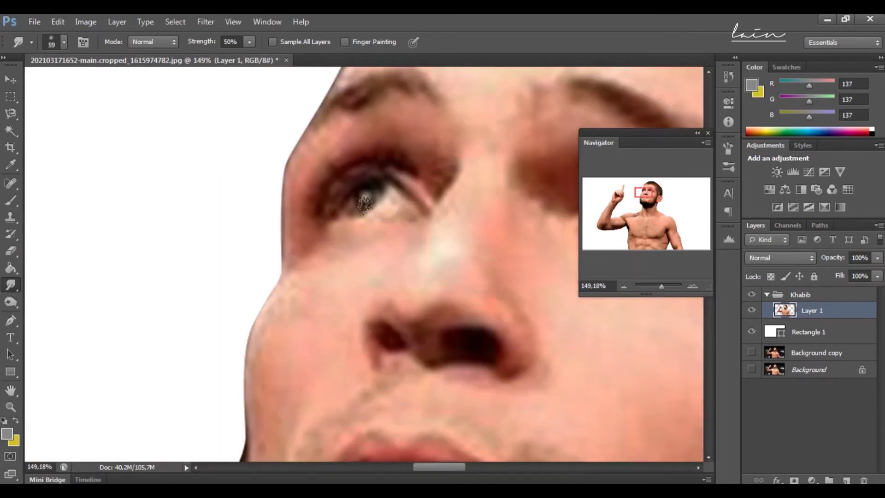
key("bracketleft")
Duplicate Layer 1 inside the Khabib group, keeping the suggested name.
right_click(803, 315)
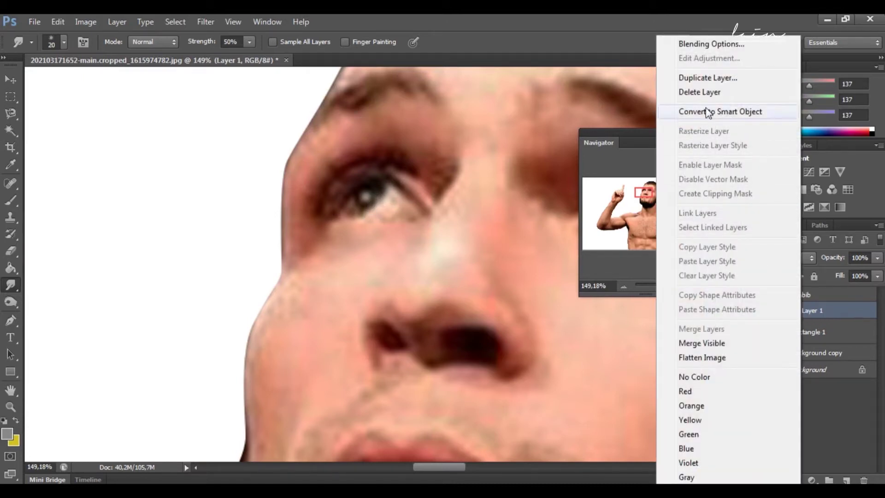
left_click(722, 79)
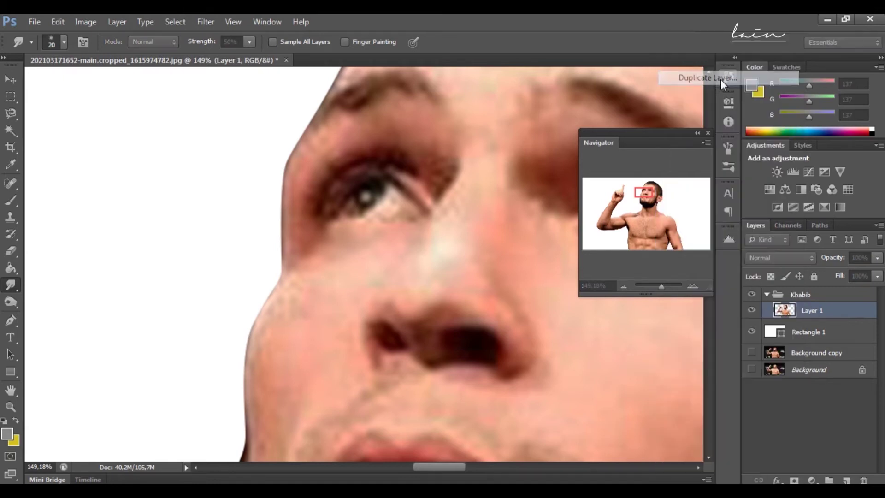
left_click(561, 159)
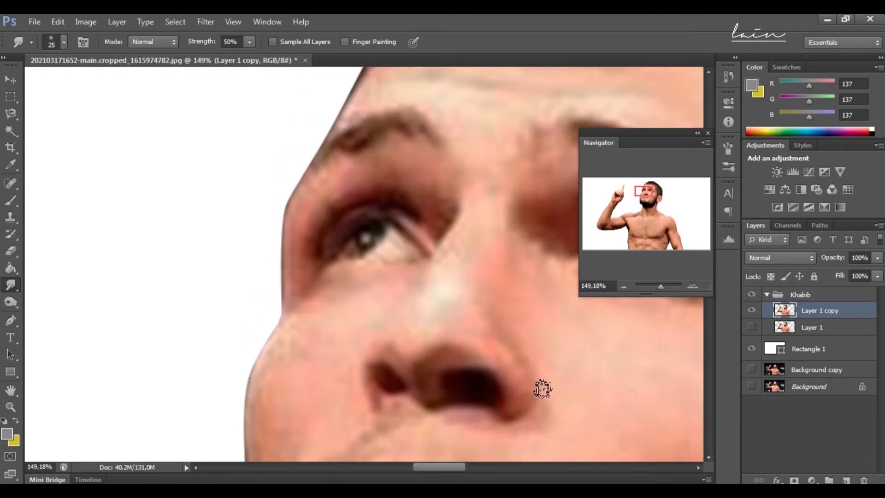
Smudge the skin around the eyes, nose and mouth on Layer 1 copy with a 30 px brush.
scroll(542, 388, "up", 3)
scroll(483, 376, "right", 4)
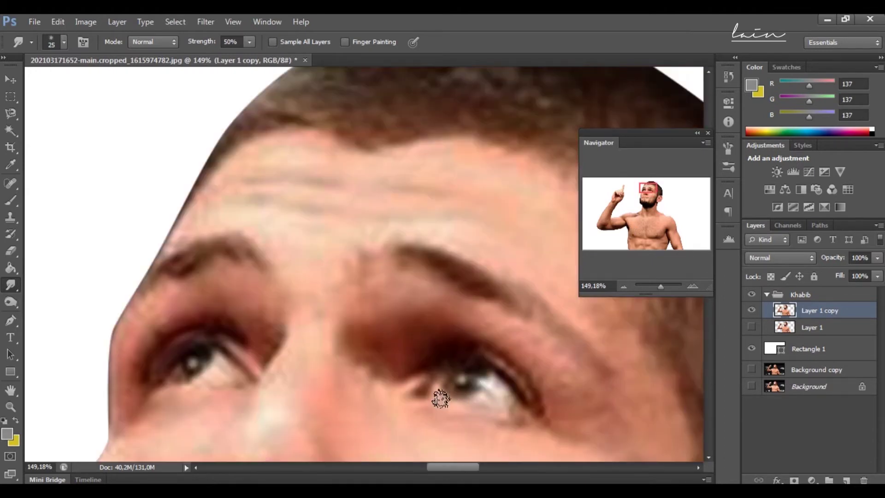
key("bracketright")
scroll(551, 322, "down", 5)
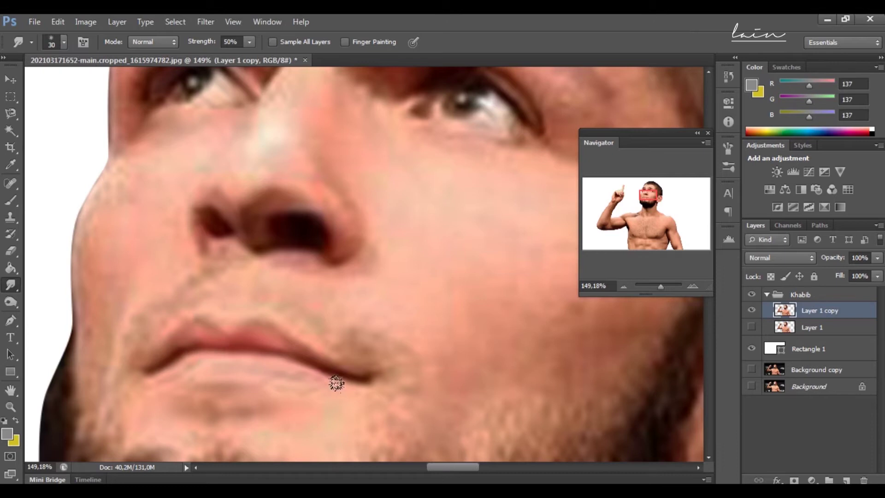
scroll(249, 318, "up", 5)
scroll(138, 295, "down", 10)
scroll(118, 292, "up", 11)
Smudge the eyebrows and the skin around both eyes with a 40 px brush.
key("bracketright")
scroll(314, 276, "down", 3)
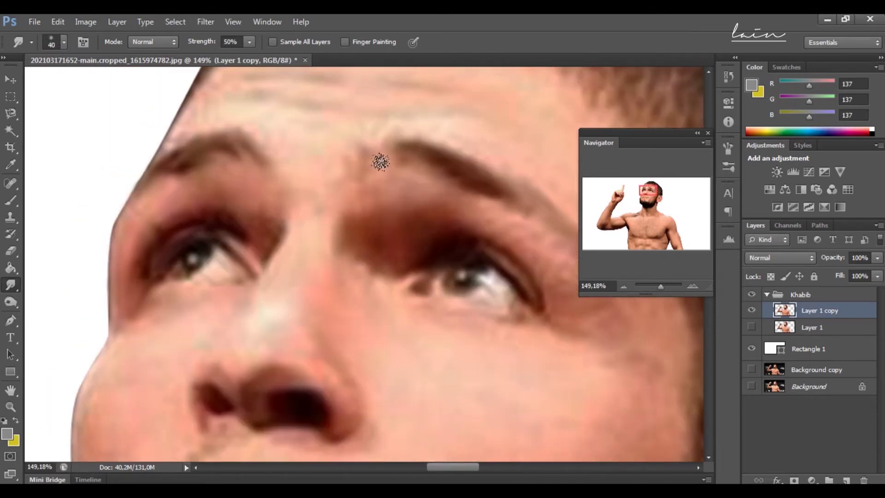
scroll(398, 205, "down", 1)
scroll(478, 310, "up", 1)
scroll(478, 311, "down", 3)
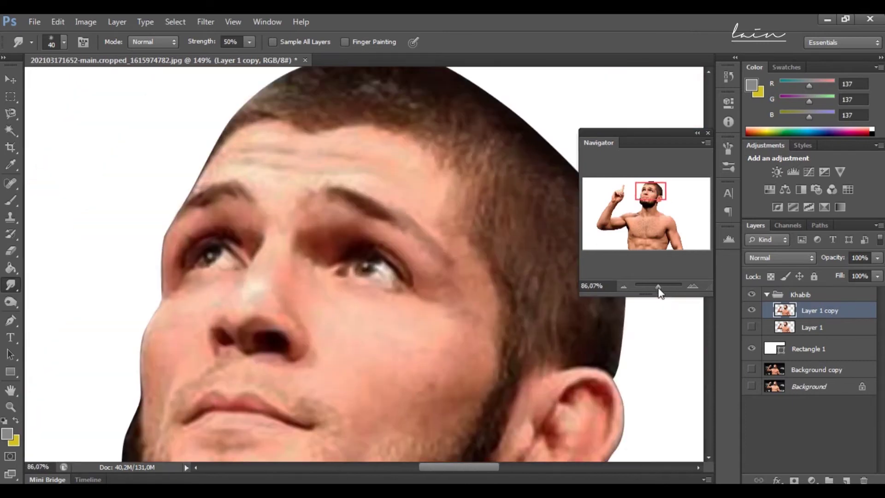
scroll(265, 261, "up", 1)
scroll(134, 303, "down", 2)
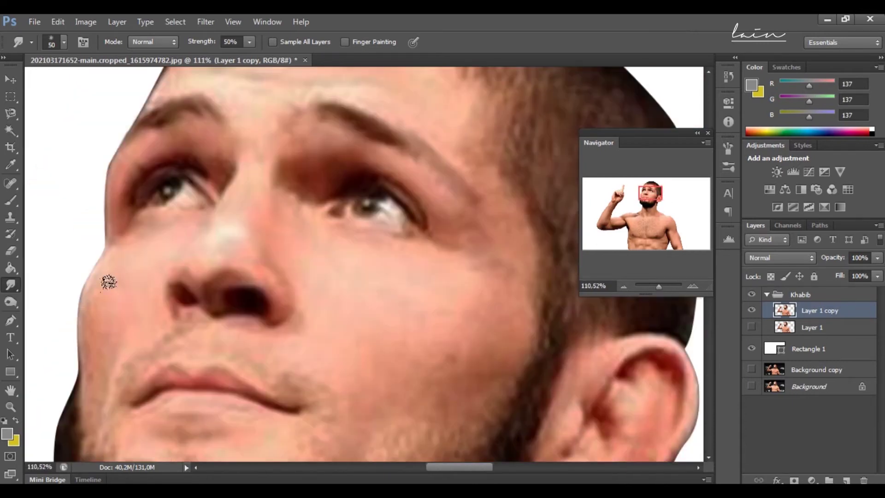
Enlarge the Smudge brush to 80 px and smooth the cheeks and the skin beside the nose and mouth.
scroll(148, 314, "down", 3)
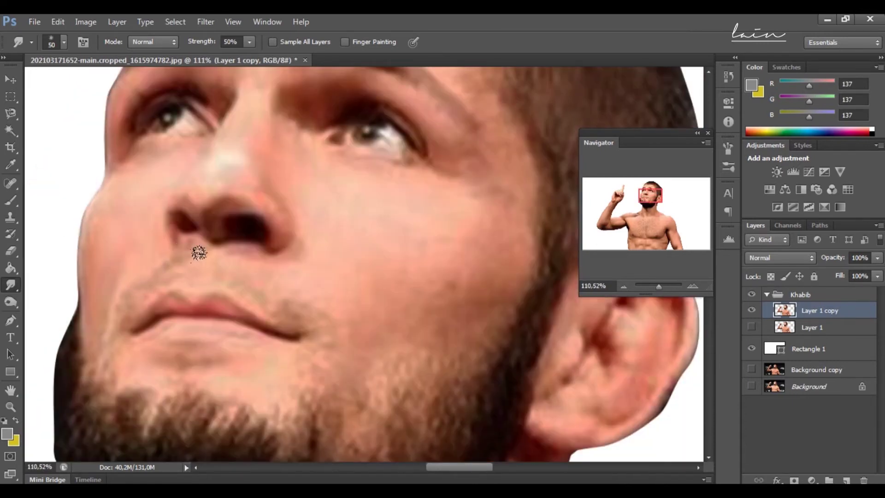
key("bracketright")
key("bracketright")
key("bracketright")
scroll(304, 222, "up", 4)
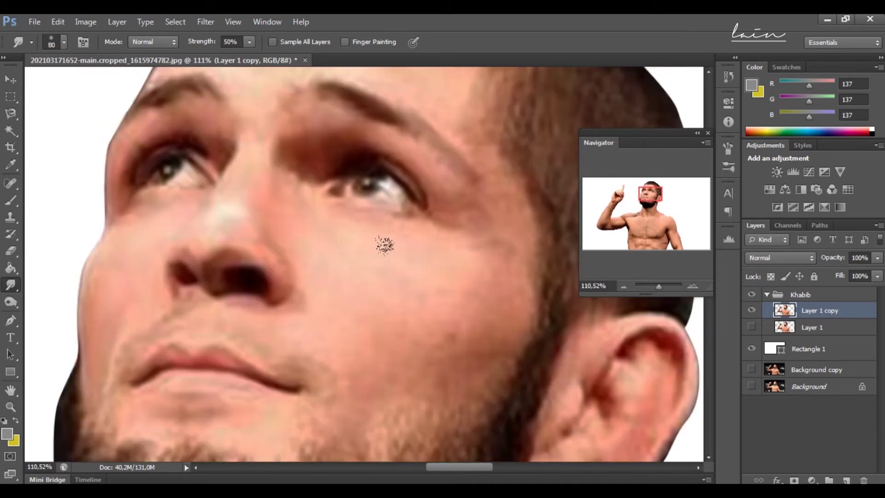
scroll(419, 318, "down", 7)
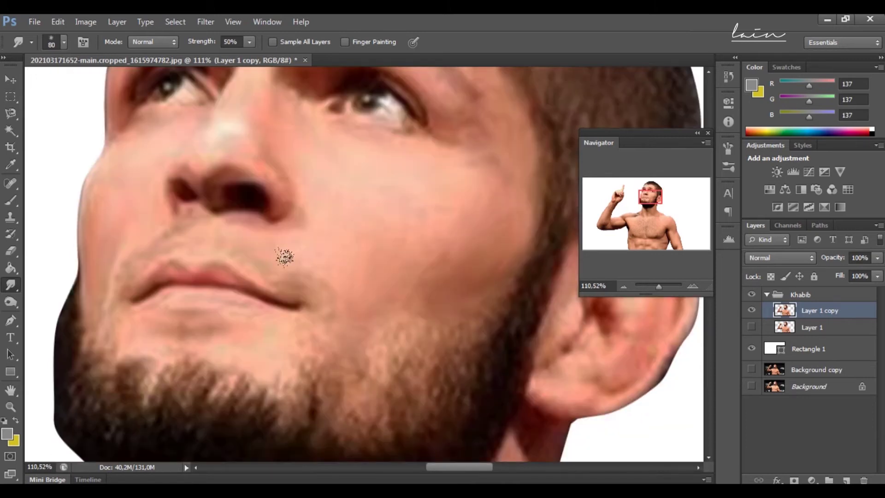
Reduce the Smudge brush to 50 px and smooth the forehead up to the hairline.
scroll(331, 267, "up", 12)
scroll(325, 243, "down", 2)
key("bracketleft")
key("bracketleft")
key("bracketleft")
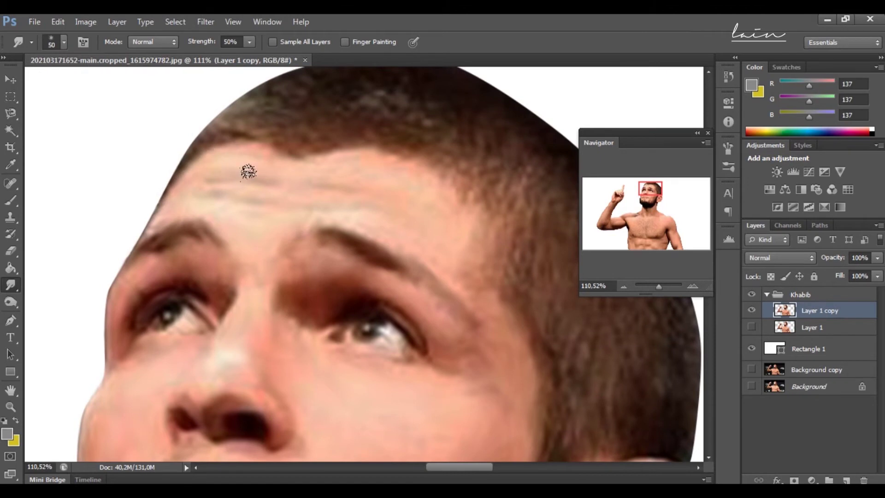
scroll(205, 175, "up", 2)
scroll(399, 213, "down", 2)
Smudge the hair and the beard, including the beard's outer edge, with a 70 px brush.
key("bracketright")
key("bracketright")
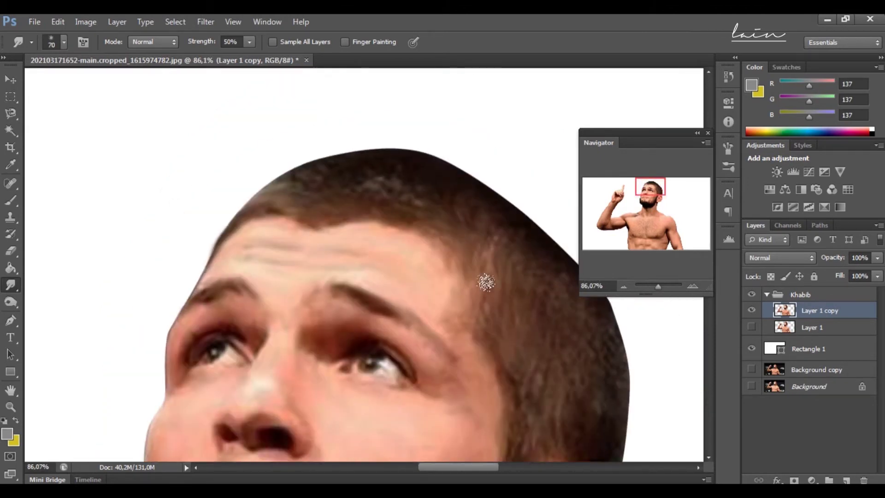
scroll(484, 323, "down", 4)
scroll(470, 341, "down", 3)
scroll(368, 350, "down", 2)
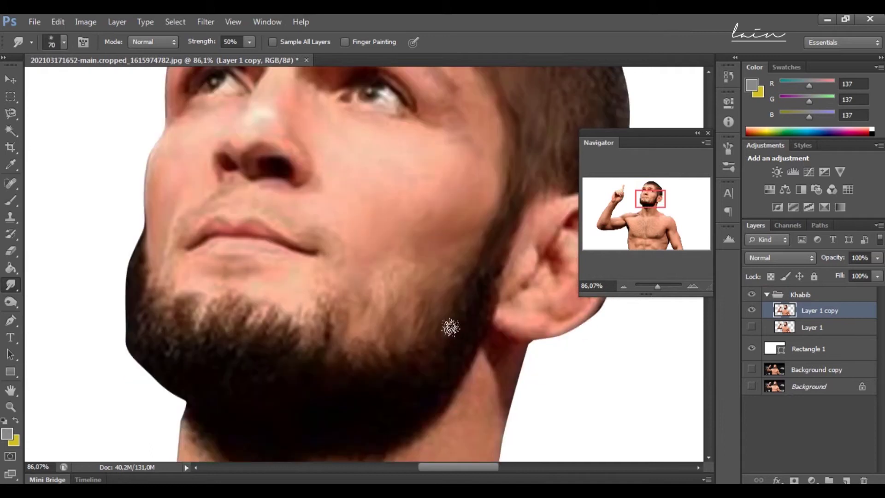
mouse_move(138, 310)
left_mouse_down()
mouse_move(123, 339)
mouse_move(169, 391)
left_mouse_up()
scroll(194, 377, "down", 3)
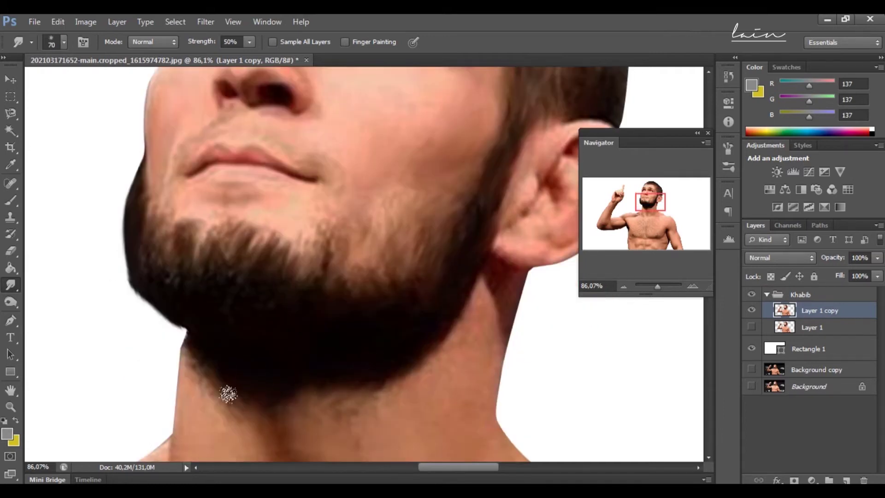
Reduce the Smudge brush to 50 px and smooth the inner folds and rim of the ear.
scroll(489, 362, "up", 7)
scroll(507, 345, "down", 1)
scroll(587, 345, "up", 2)
key("bracketleft")
key("bracketleft")
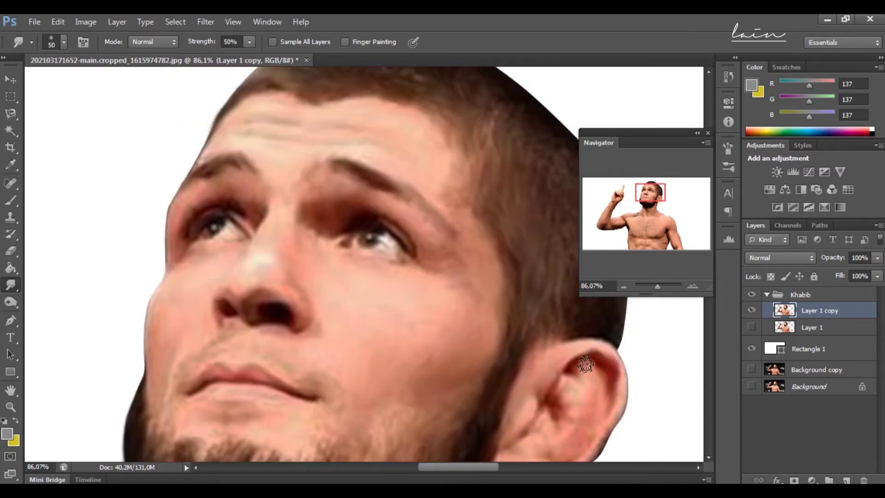
scroll(591, 339, "down", 2)
scroll(592, 340, "up", 1)
scroll(530, 372, "down", 1)
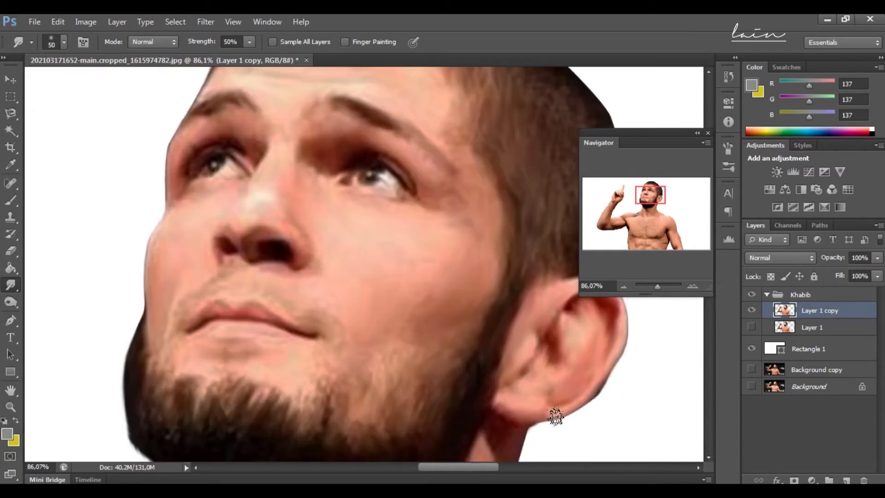
scroll(556, 413, "down", 1)
scroll(232, 409, "up", 1)
scroll(240, 369, "up", 1)
Enlarge the Smudge brush to 80 px and smooth the neck and the slope down to the lowered arm's shoulder.
scroll(225, 306, "down", 6)
key("bracketright")
key("bracketright")
left_click_drag(658, 286, 658, 289)
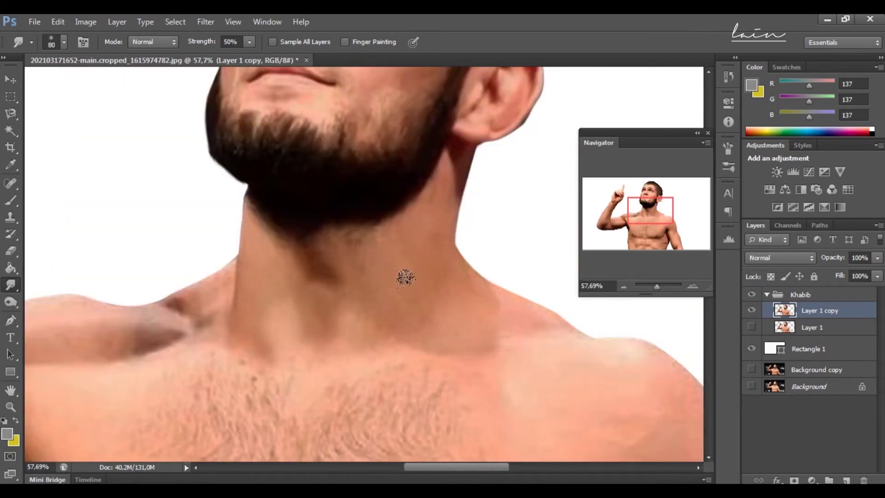
scroll(397, 251, "down", 1)
left_click_drag(656, 286, 658, 289)
mouse_move(544, 282)
left_mouse_down()
mouse_move(350, 160)
mouse_move(425, 180)
left_mouse_up()
Enlarge the Smudge brush to 125 px and smooth the upper chest below the neck and the raised arm's shoulder.
scroll(197, 279, "left", 5)
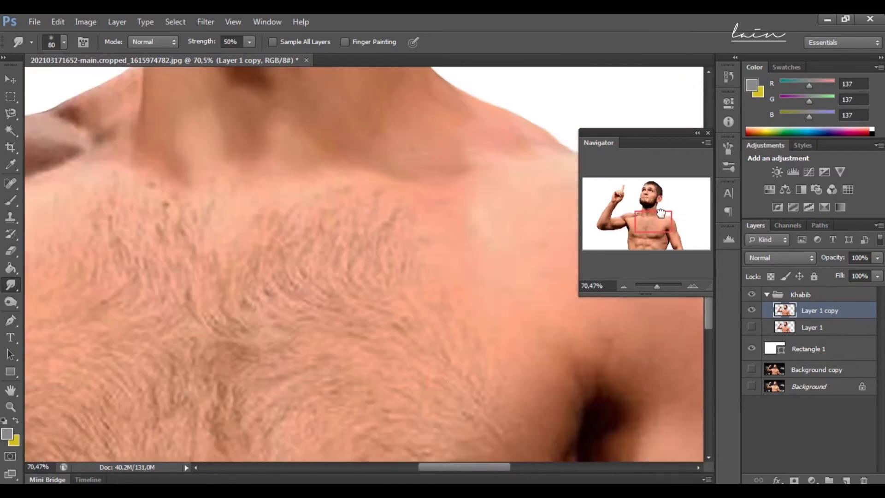
key("bracketright")
key("bracketright")
key("bracketright")
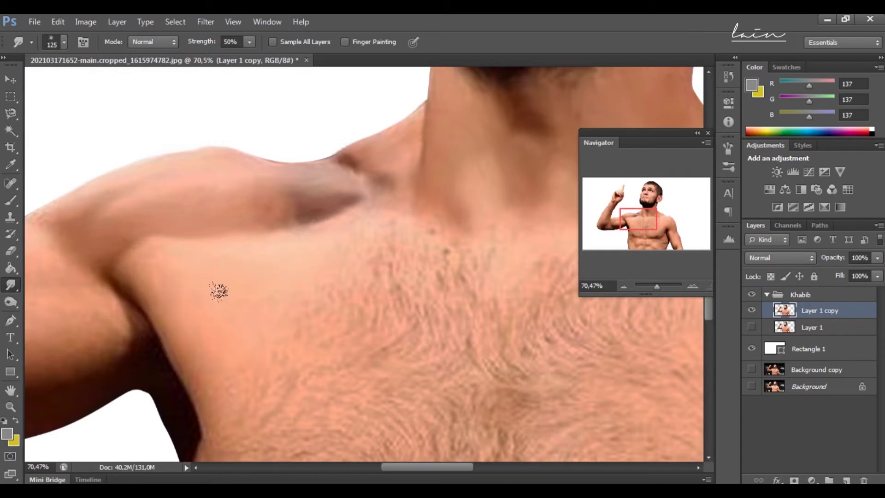
scroll(258, 253, "down", 3)
scroll(433, 214, "down", 2)
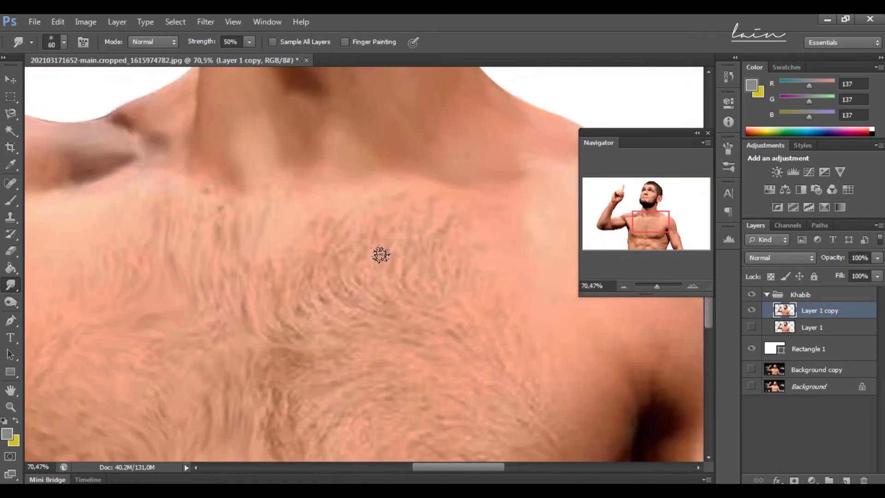
Smudge the chest hair across the middle of the chest, reducing the brush to 60 px for the finer strands.
scroll(256, 294, "down", 4)
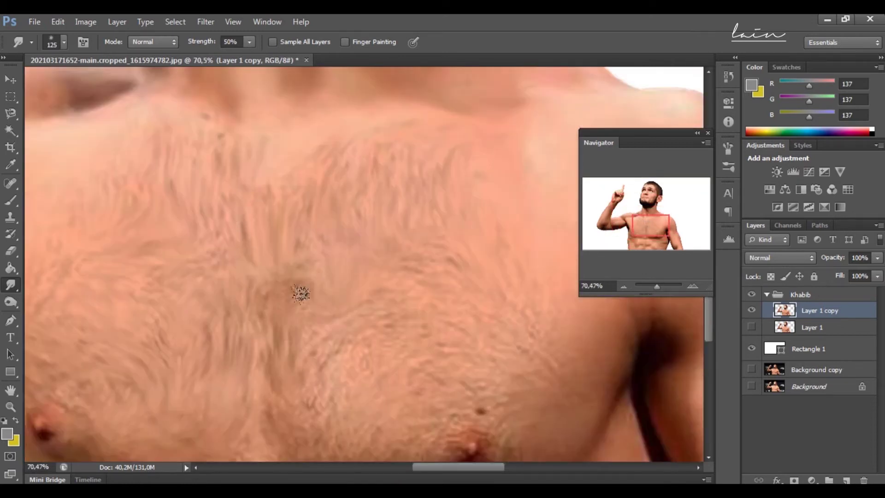
key("bracketleft")
key("bracketleft")
key("bracketleft")
key("bracketleft")
key("bracketleft")
scroll(394, 215, "up", 5)
left_click_drag(499, 255, 526, 310)
scroll(554, 339, "down", 6)
mouse_move(493, 348)
left_mouse_down()
mouse_move(462, 341)
mouse_move(457, 324)
left_mouse_up()
Enlarge the Smudge brush to 150 px and smooth the shoulder and upper arm of the lowered arm.
key("bracketright")
key("bracketright")
key("bracketright")
key("bracketright")
key("bracketright")
key("bracketright")
left_click_drag(656, 287, 655, 287)
left_click_drag(429, 258, 454, 279)
scroll(539, 290, "down", 2)
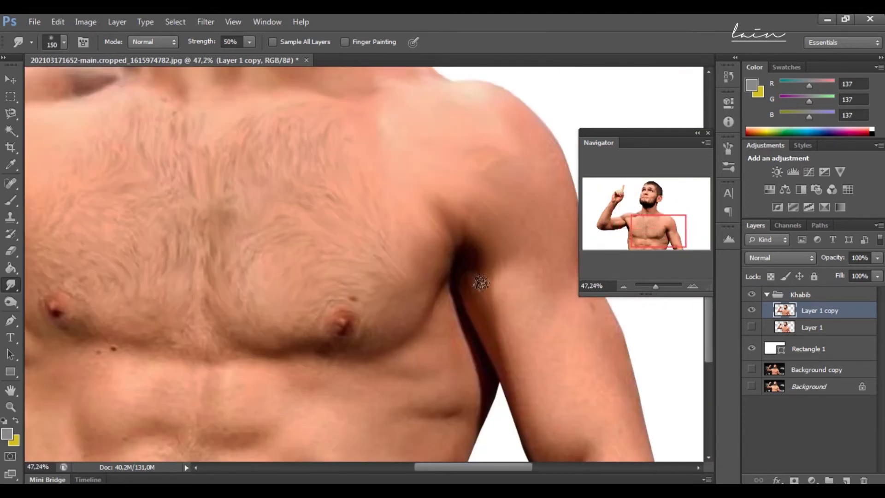
scroll(539, 302, "right", 3)
key("bracketleft")
key("bracketleft")
scroll(515, 324, "down", 3)
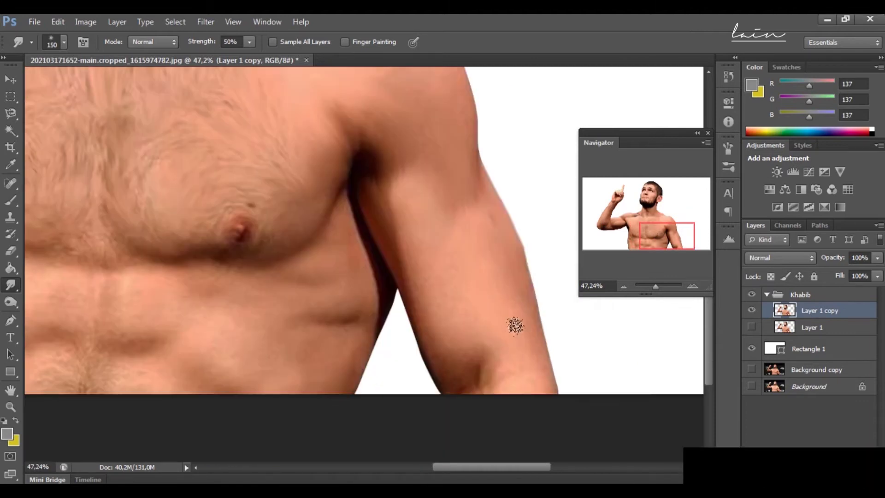
Smooth the underside of the chest, the abdomen and the flanks with a Smudge brush of 90 to 100 px.
scroll(474, 318, "left", 4)
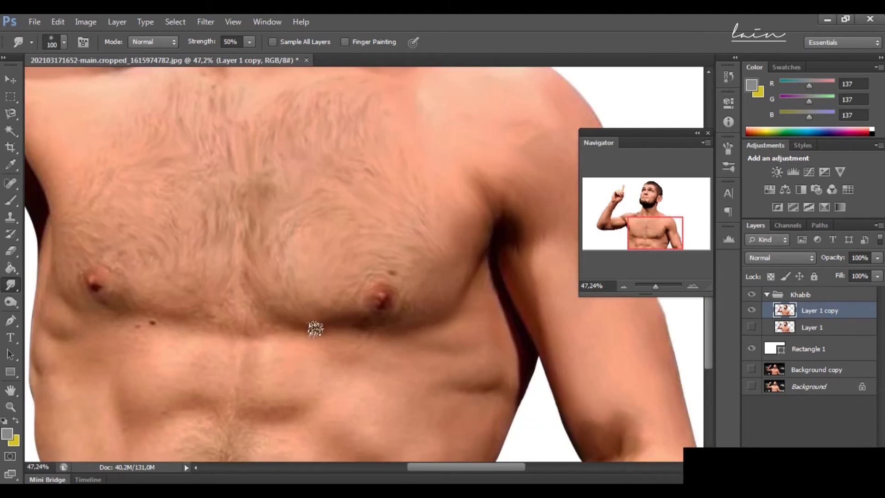
scroll(256, 290, "left", 4)
scroll(254, 318, "up", 2)
key("bracketright")
scroll(189, 304, "down", 4)
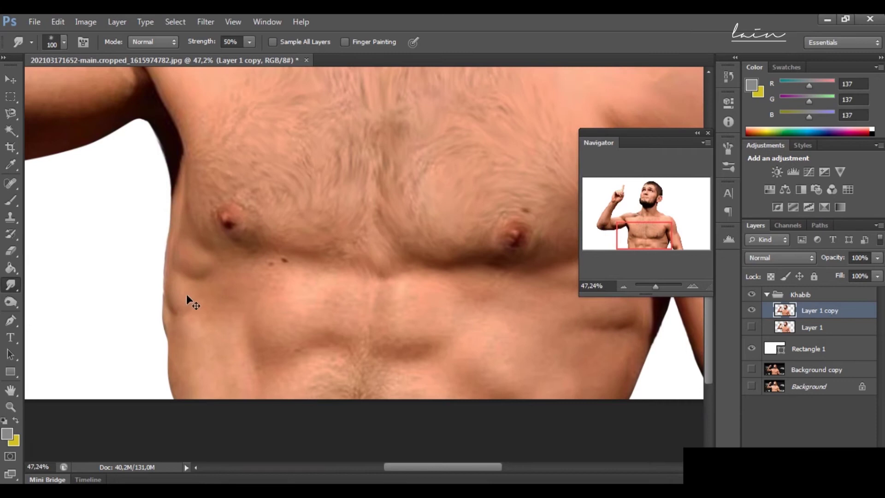
key("bracketright")
key("bracketright")
mouse_move(396, 235)
left_mouse_down()
mouse_move(402, 270)
mouse_move(295, 307)
mouse_move(368, 293)
mouse_move(468, 251)
left_mouse_up()
scroll(468, 251, "right", 4)
scroll(429, 273, "up", 2)
scroll(498, 330, "down", 2)
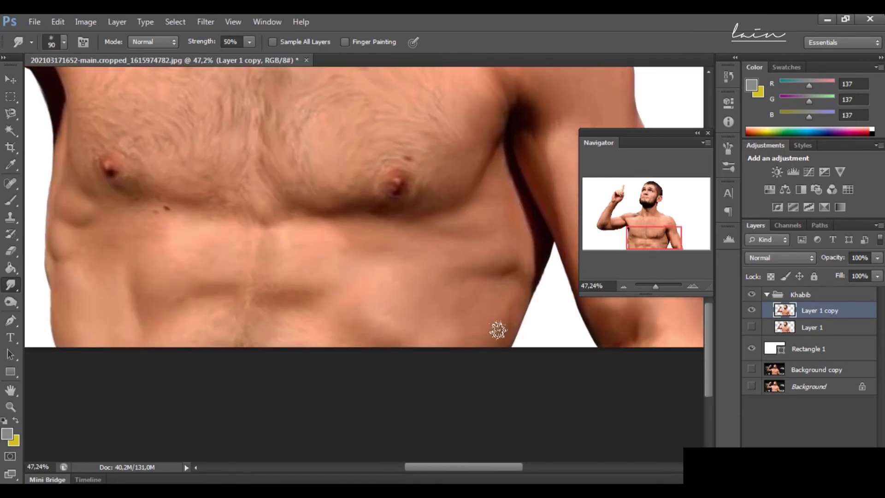
Smooth the raised arm from the upper arm over the elbow to the forearm with a 100 to 150 px Smudge brush.
left_click_drag(688, 227, 665, 210)
key("bracketright")
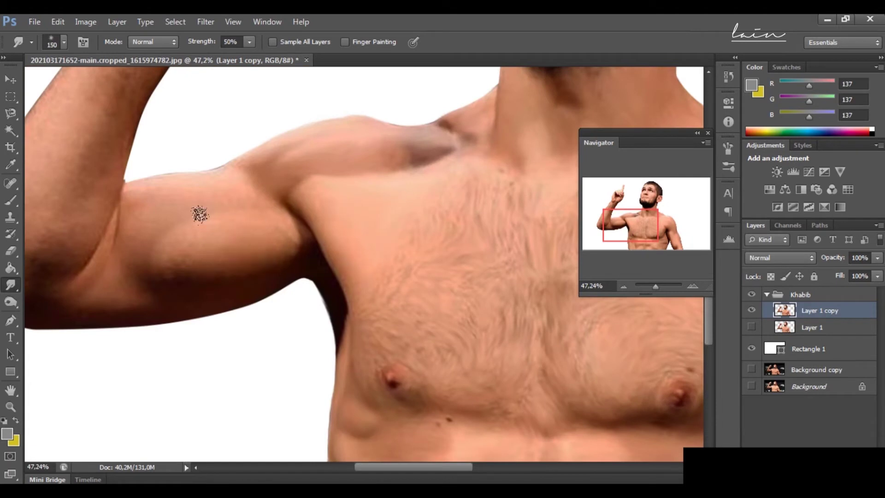
scroll(321, 276, "left", 4)
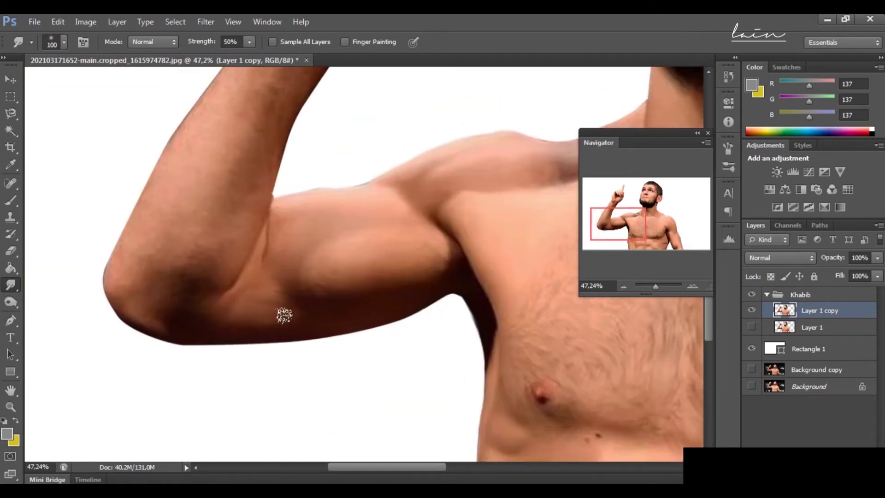
scroll(123, 291, "up", 3)
key("bracketright")
scroll(251, 235, "up", 4)
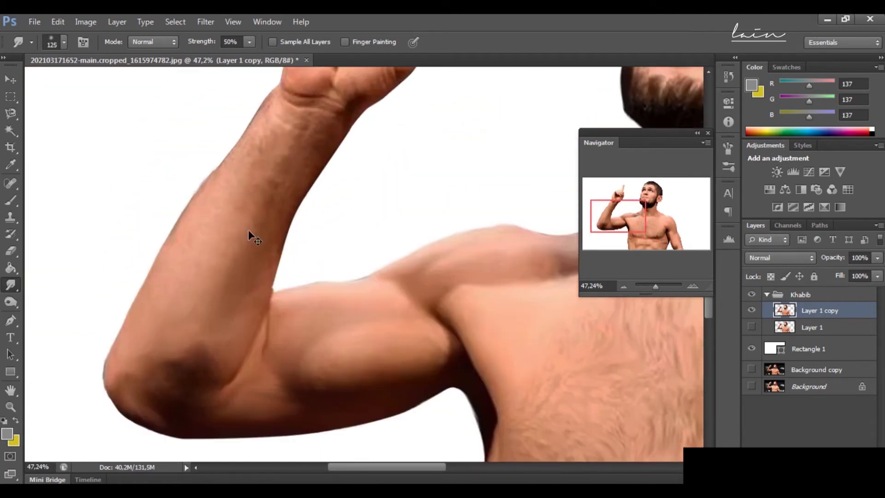
scroll(351, 230, "up", 3)
scroll(286, 207, "up", 4)
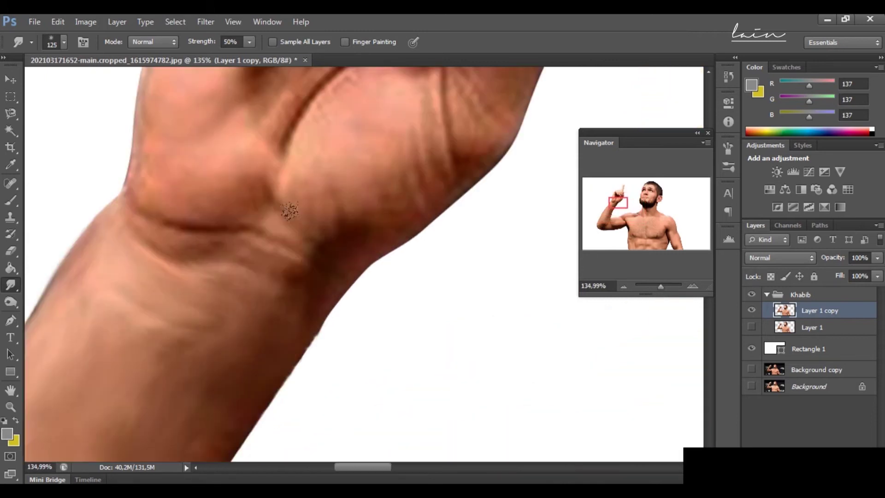
Reduce the Smudge brush to 50 px and smooth the wrist creases and palm of the raised hand.
scroll(149, 174, "up", 3)
key("bracketleft")
key("bracketleft")
key("bracketleft")
scroll(253, 316, "up", 3)
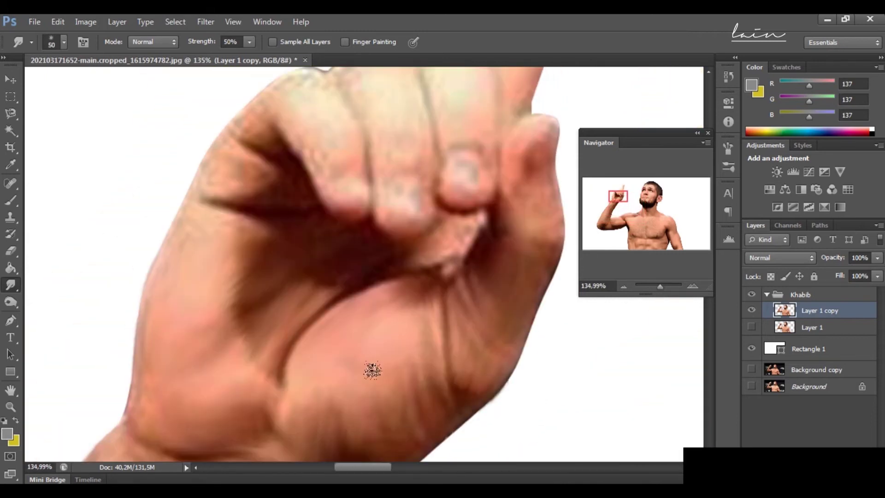
Reduce the Smudge brush to 40 px and smooth the curled fingers and the pointing index finger.
scroll(371, 369, "up", 3)
key("bracketleft")
key("bracketleft")
key("bracketleft")
scroll(321, 280, "up", 2)
key("bracketleft")
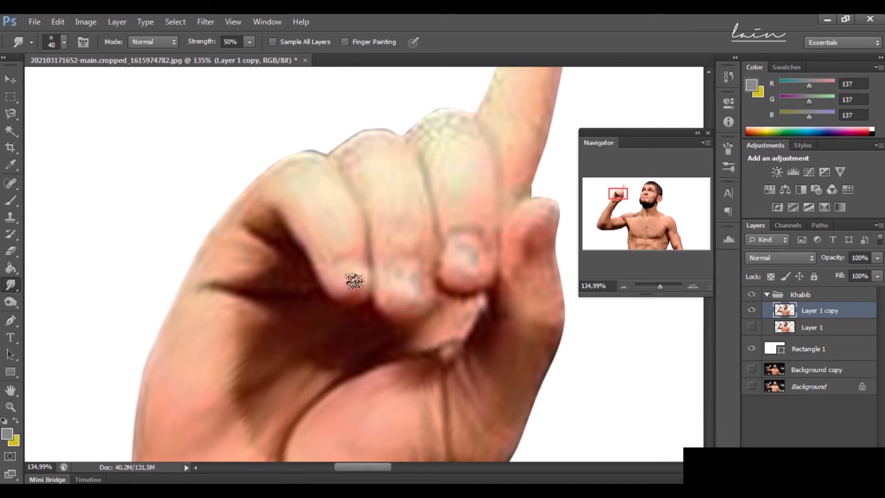
scroll(521, 262, "up", 3)
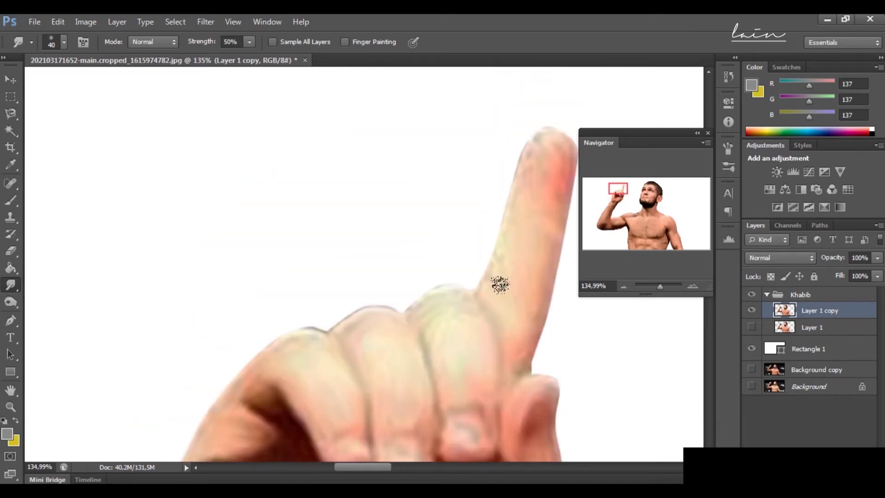
Duplicate the smudged layer Layer 1 copy as Layer 1 copy 2 and hide Layer 1 copy.
left_click_drag(660, 286, 654, 290)
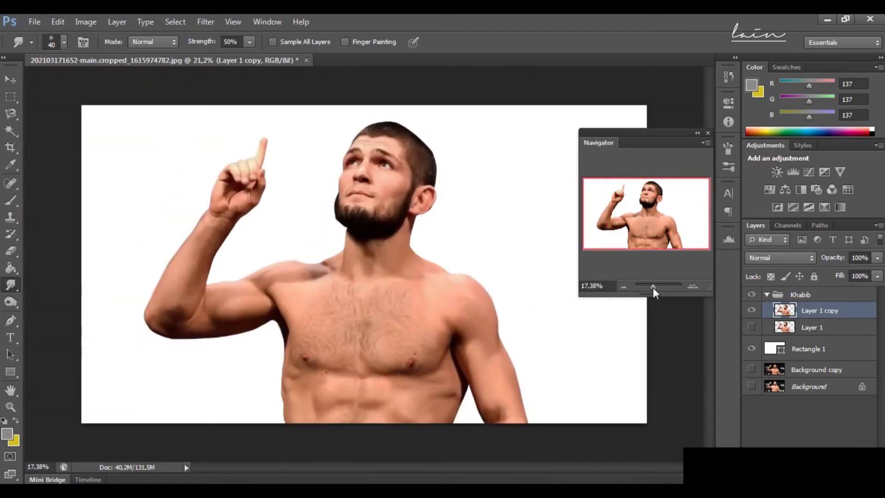
right_click(842, 318)
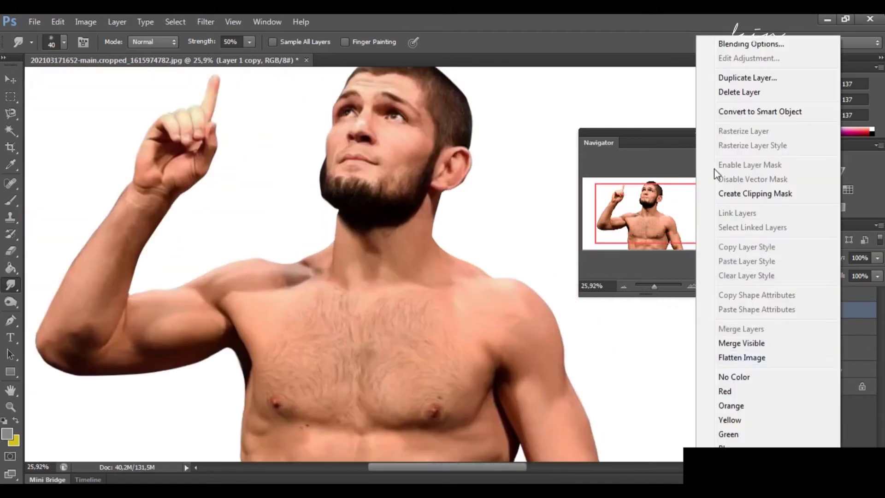
left_click(739, 76)
left_click(556, 159)
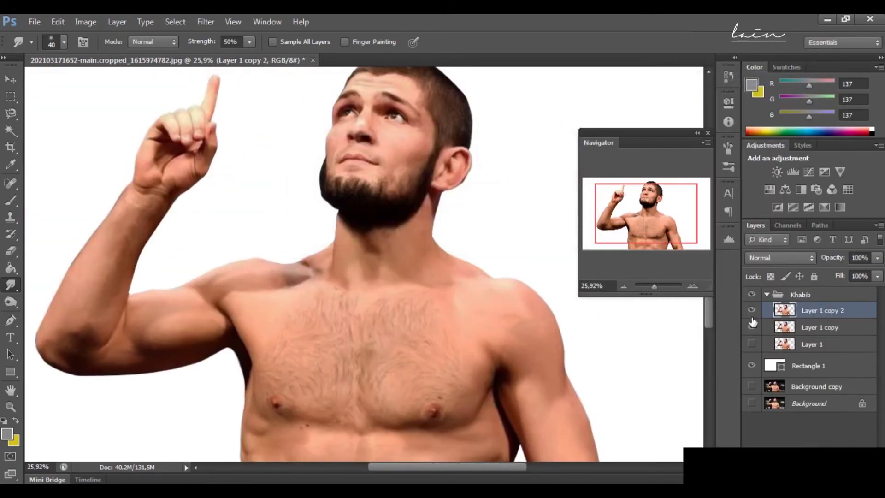
left_click(751, 327)
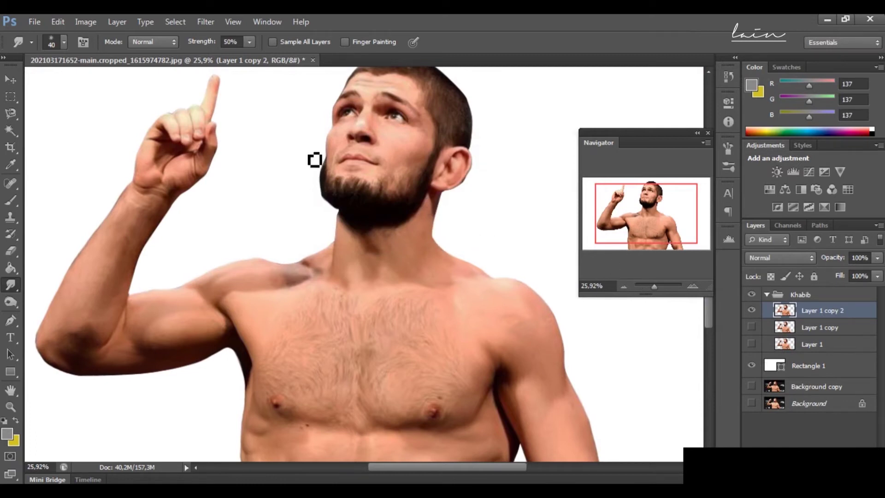
Extend the canvas above and below the figure with the Crop tool while the Background layer is selected.
left_click_drag(652, 290, 651, 289)
left_click(11, 149)
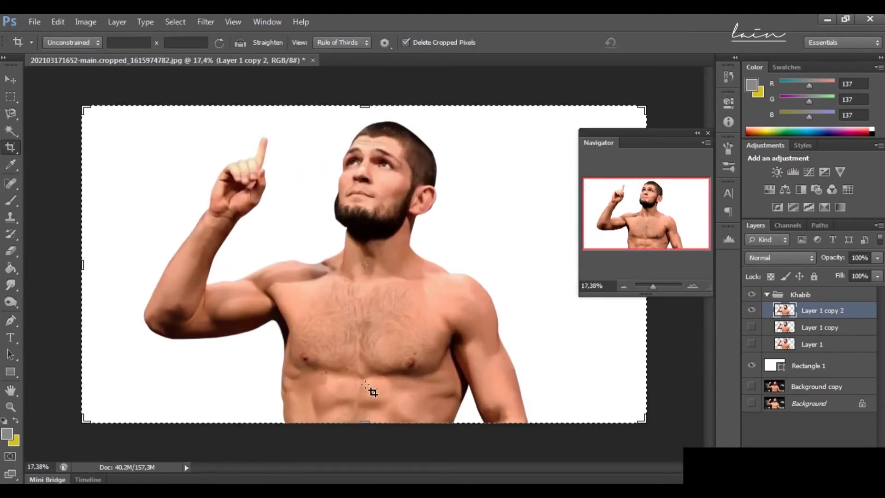
left_click(357, 422)
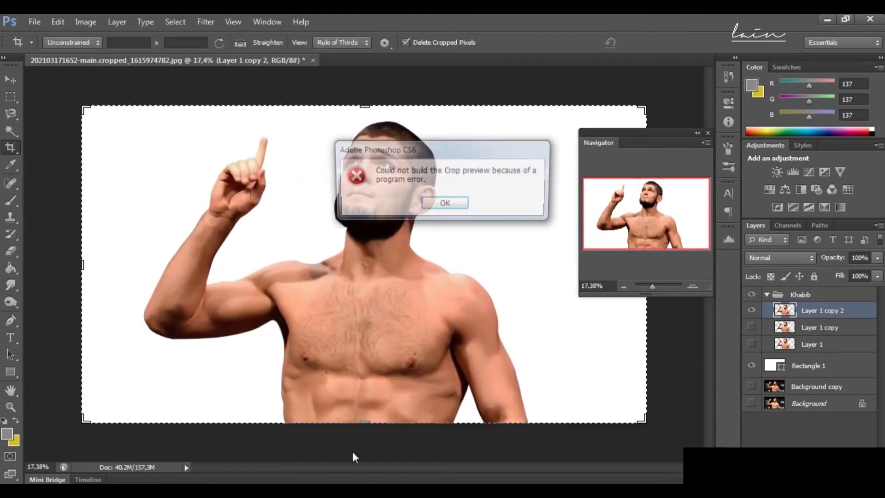
left_click(454, 205)
left_click(810, 369)
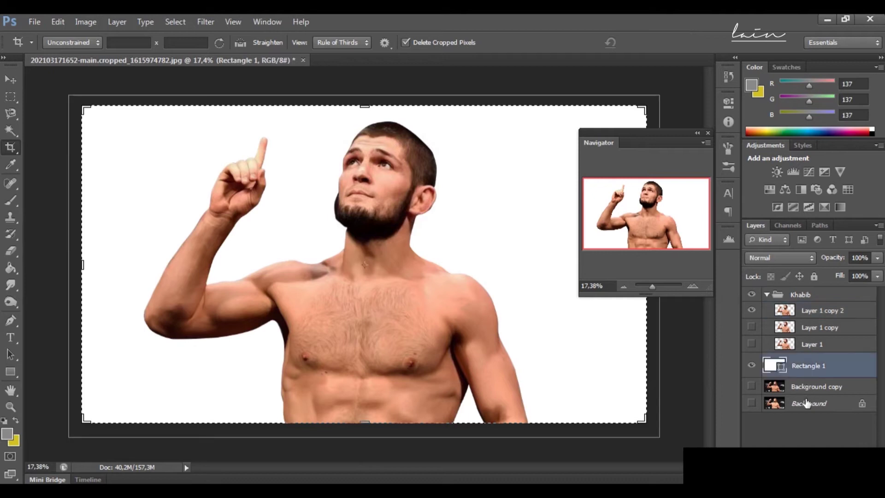
left_click(806, 404)
left_click_drag(365, 425, 364, 444)
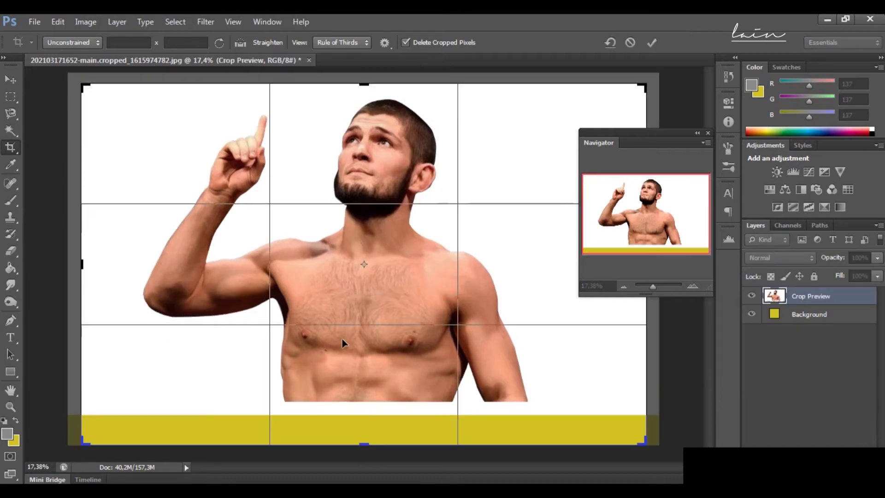
left_click_drag(361, 82, 361, 80)
scroll(278, 243, "down", 2)
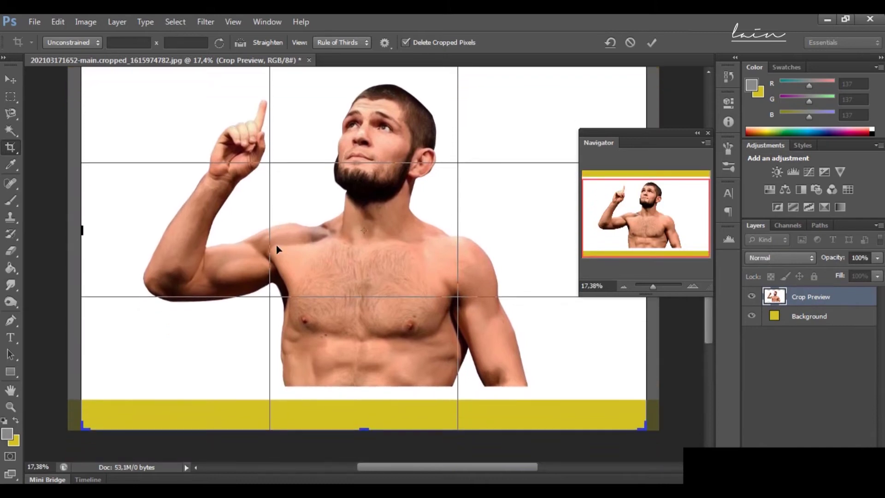
left_click_drag(362, 432, 363, 442)
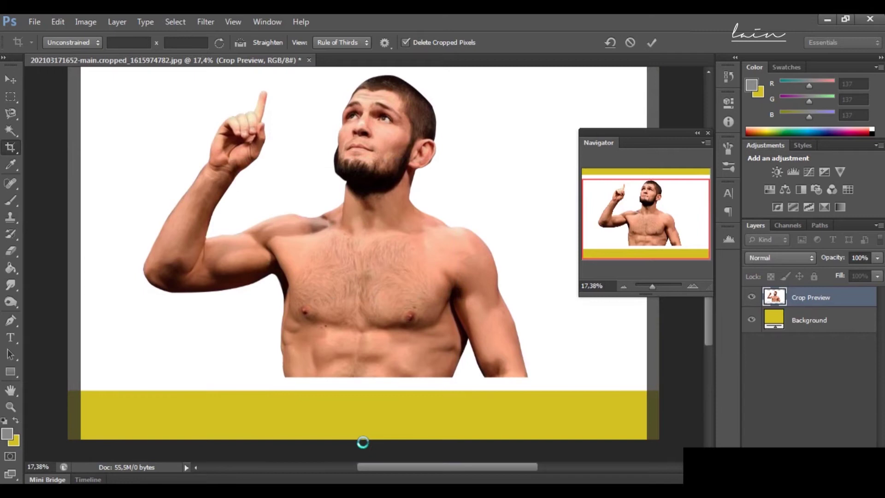
key("Return")
Stretch the white Rectangle 1 layer downward and upward to cover the added canvas areas.
left_click(811, 378)
key("v")
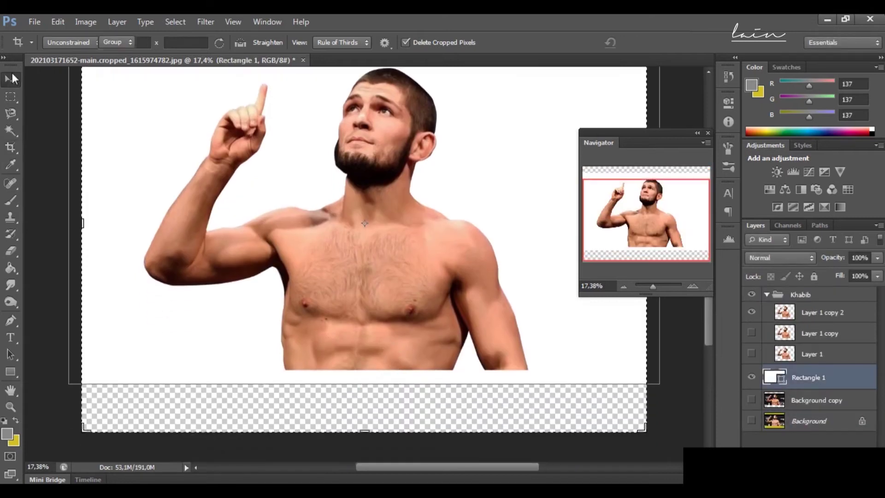
left_click_drag(355, 382, 352, 436)
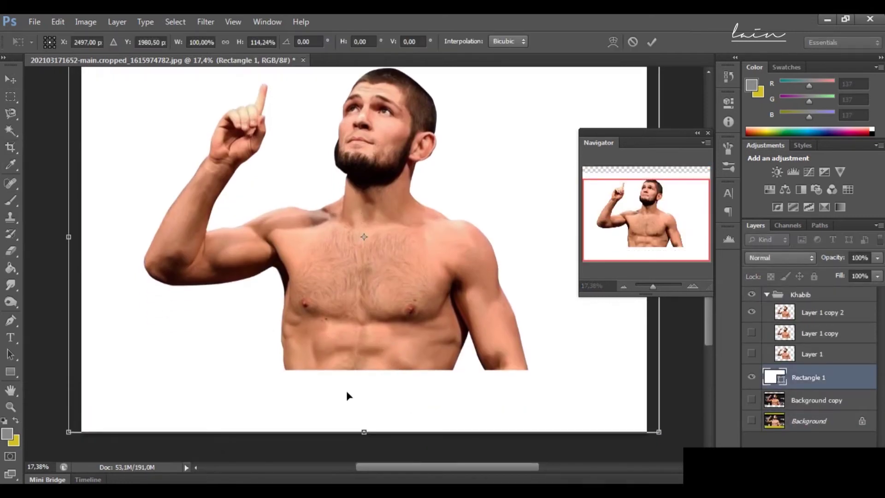
scroll(347, 395, "up", 3)
left_click_drag(365, 133, 368, 100)
key("Return")
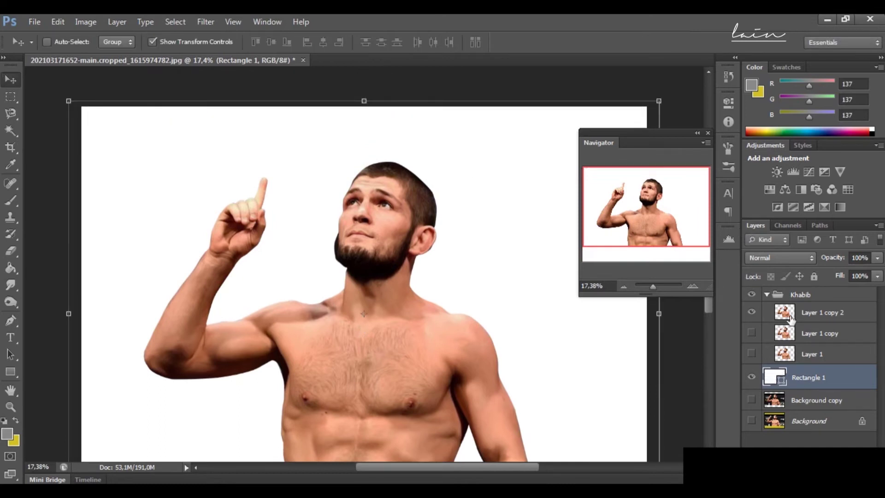
Apply a Shadows/Highlights adjustment to Layer 1 copy 2 with shadows at 35% and highlights at 16%.
left_click_drag(653, 289, 655, 292)
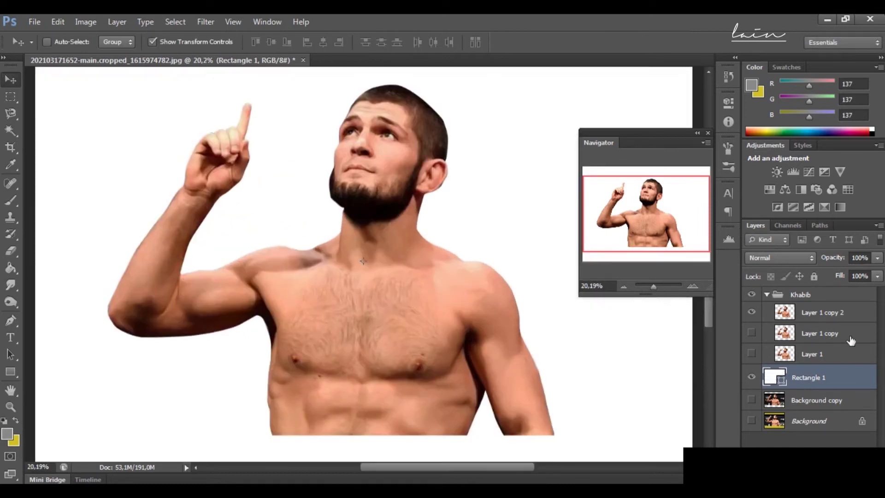
left_click(803, 318)
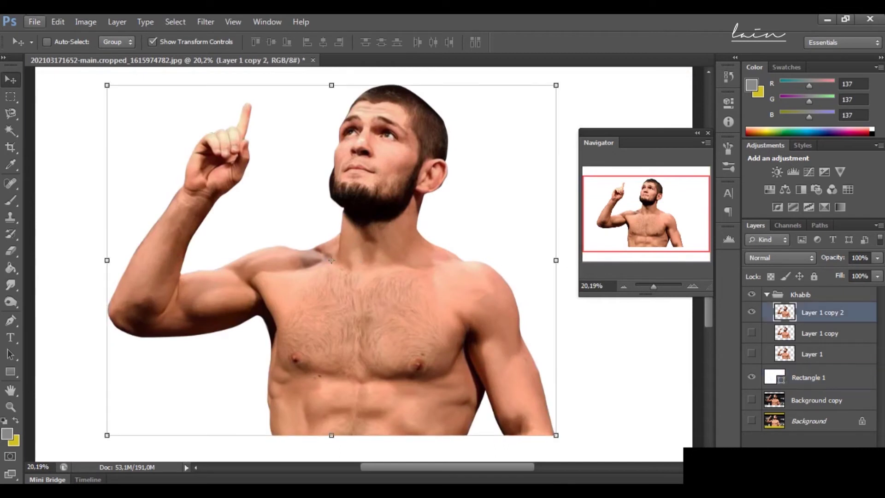
left_click(84, 24)
mouse_move(101, 56)
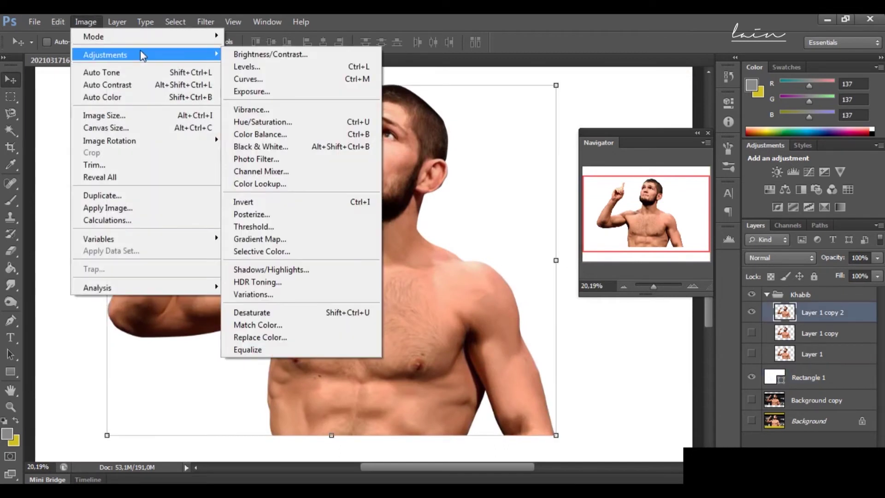
left_click(287, 271)
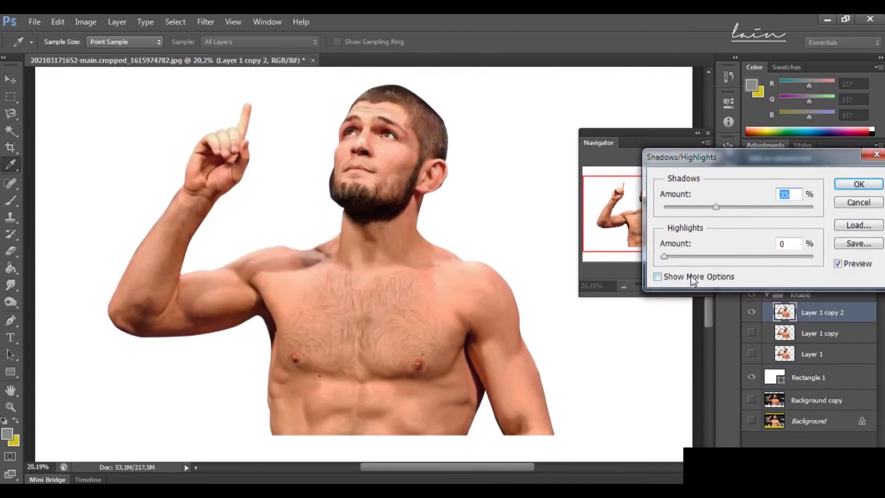
left_click_drag(671, 259, 688, 259)
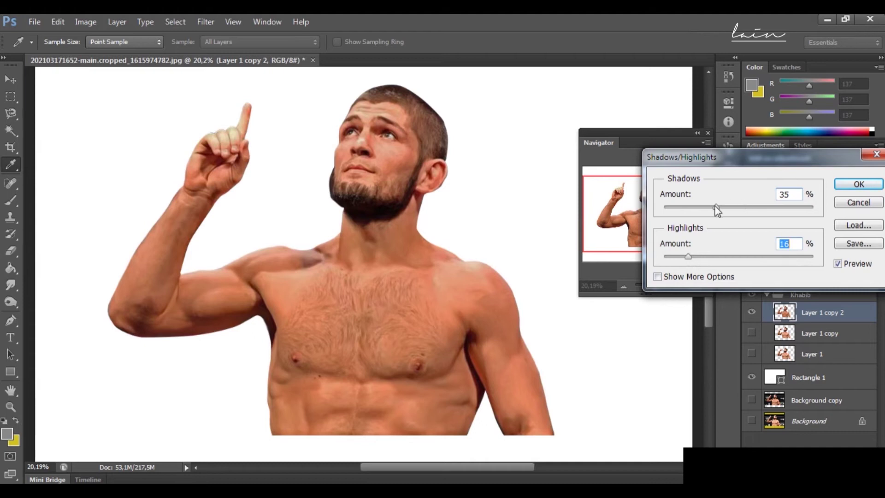
left_click(858, 185)
key("v")
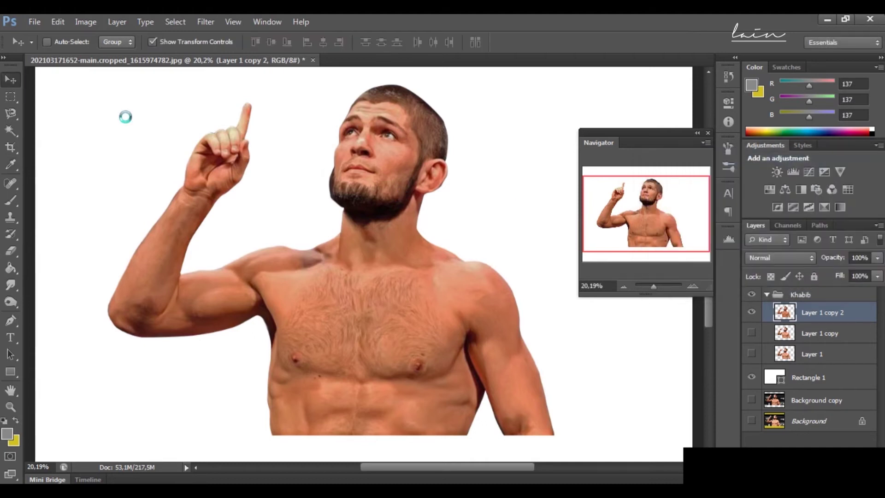
Apply a Brightness/Contrast adjustment to Layer 1 copy 2 with brightness at 44 and a raised contrast.
left_click(82, 20)
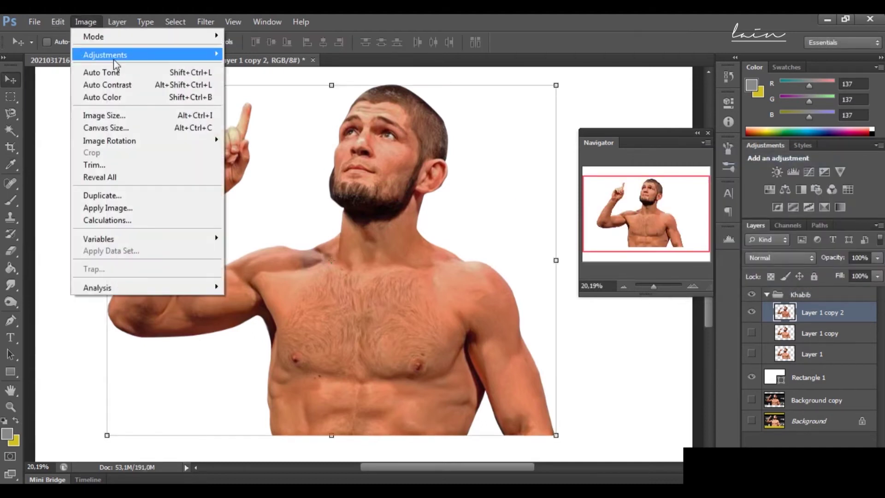
mouse_move(127, 55)
left_click(247, 54)
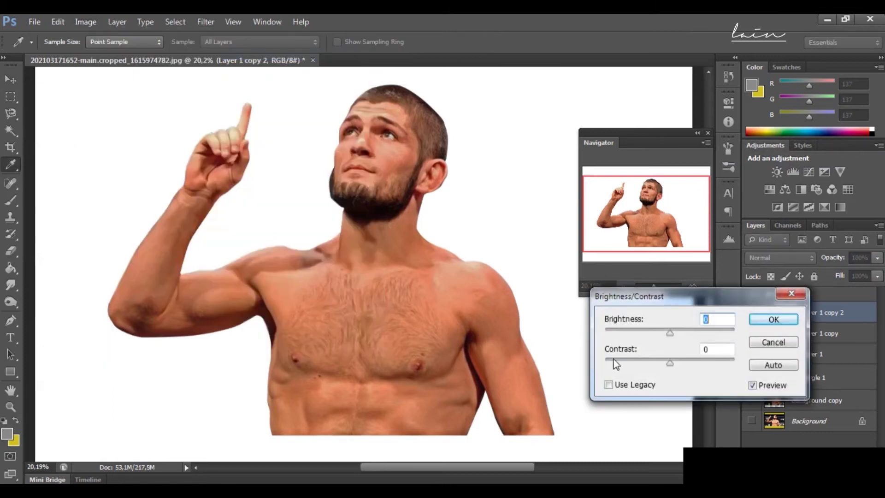
left_click_drag(670, 333, 688, 318)
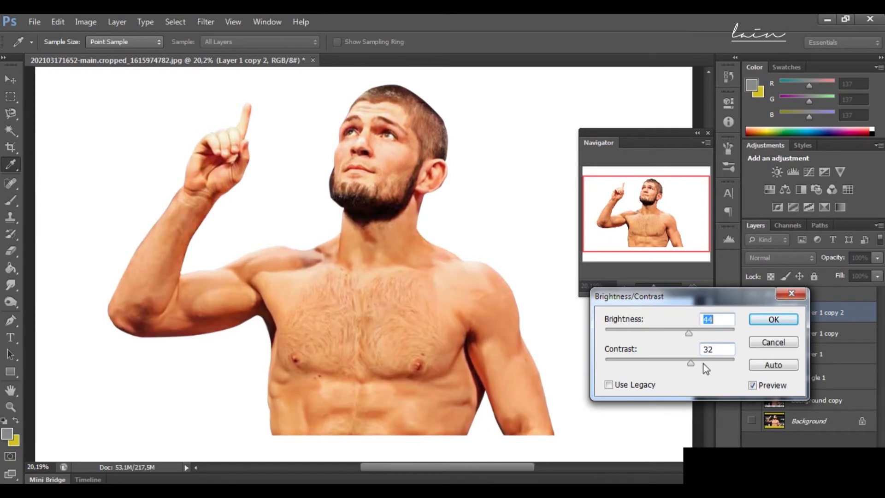
mouse_move(695, 361)
left_mouse_down()
mouse_move(718, 361)
mouse_move(697, 354)
left_mouse_up()
left_click(779, 318)
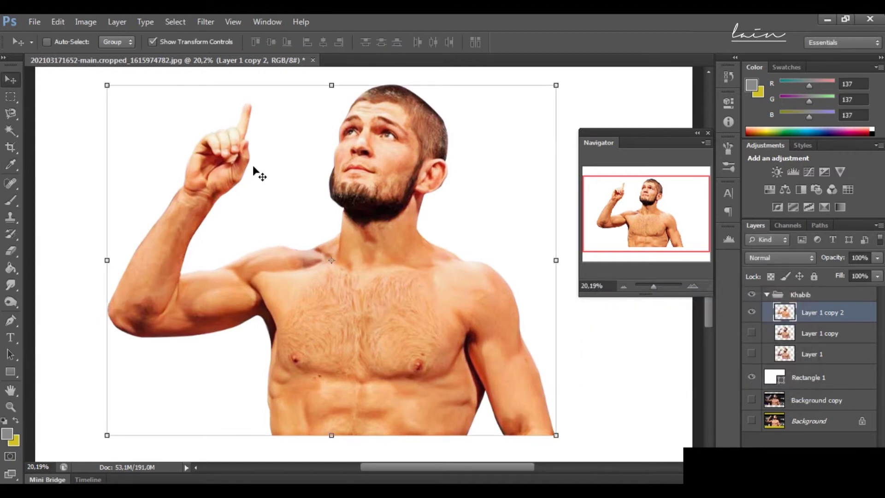
left_click(86, 22)
mouse_move(96, 54)
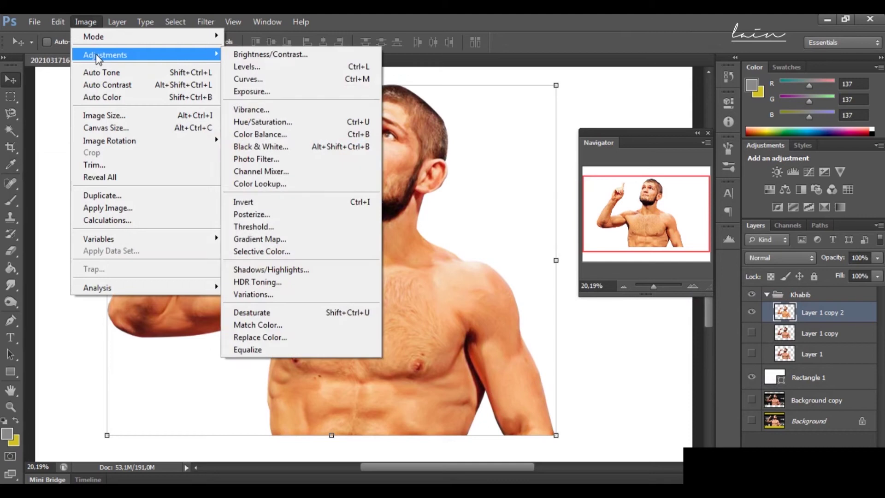
left_click(278, 270)
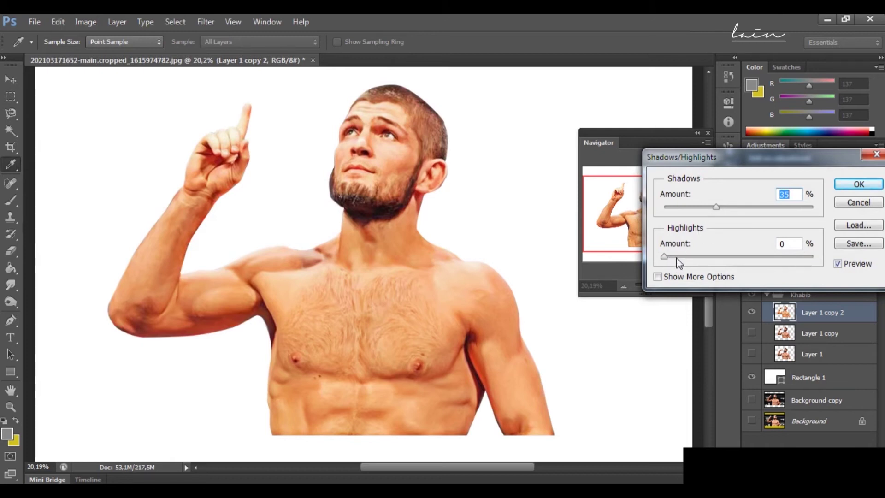
left_click_drag(665, 260, 656, 286)
left_click(854, 203)
Smudge the dark beard along the chin and jaw with a size 90 Smudge brush at 50% strength.
left_click_drag(646, 214, 644, 203)
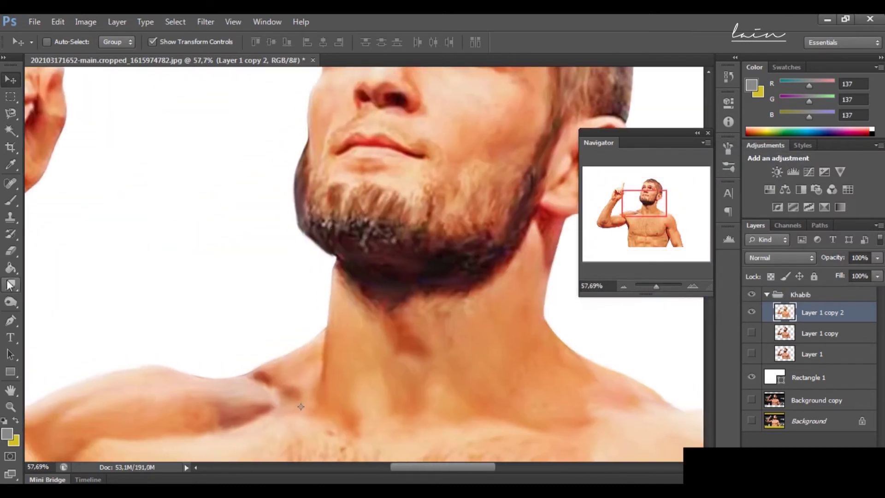
left_click(11, 284)
key("bracketright")
key("bracketright")
key("bracketright")
key("bracketright")
key("bracketright")
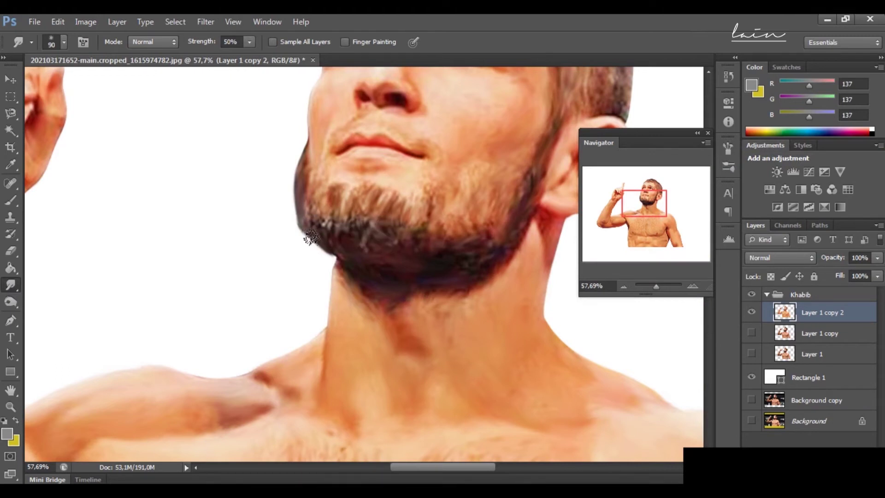
left_click_drag(330, 224, 303, 212)
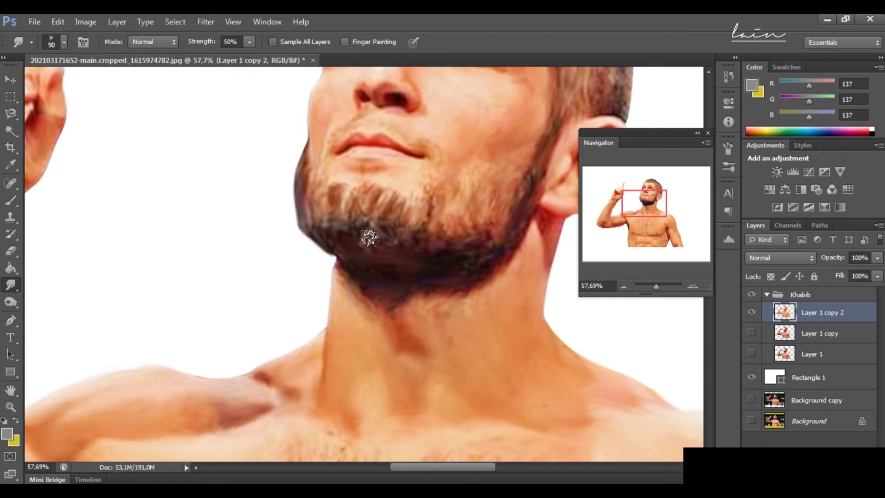
Inspect the neck, chest and armpit areas of the smudged figure up close, ending on the whole figure.
scroll(408, 289, "down", 3)
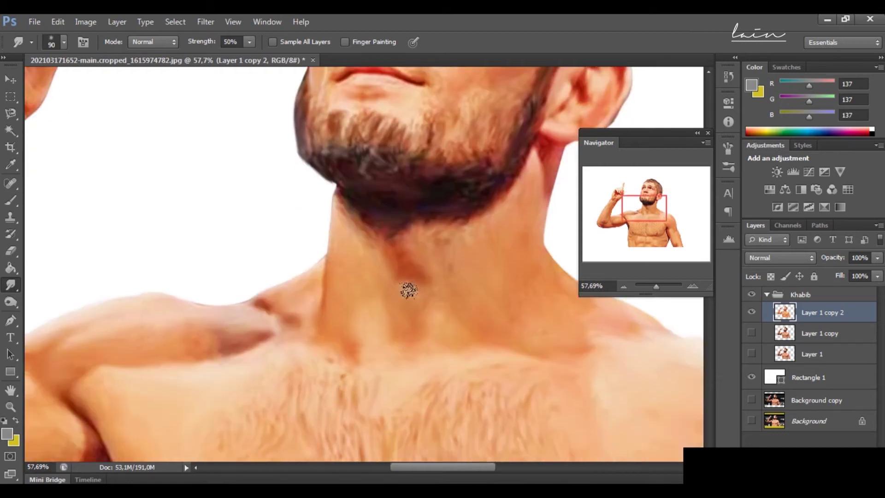
scroll(408, 289, "down", 10)
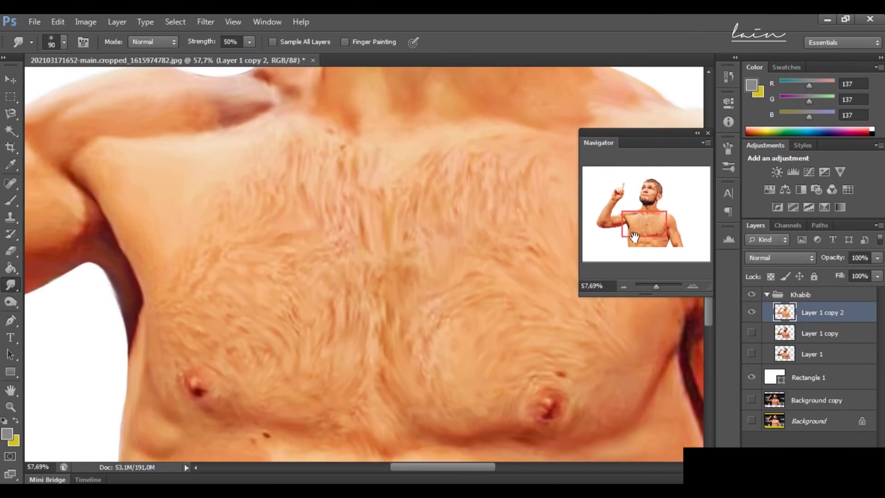
left_click_drag(626, 237, 644, 241)
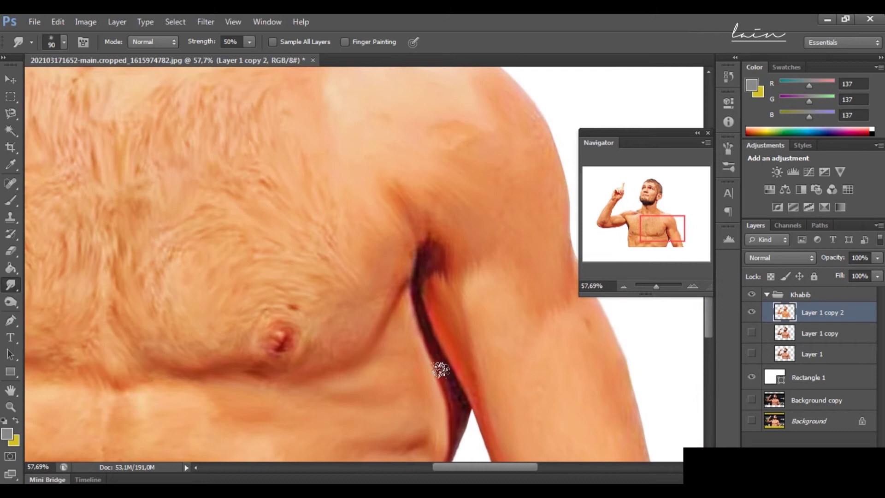
scroll(454, 384, "down", 3)
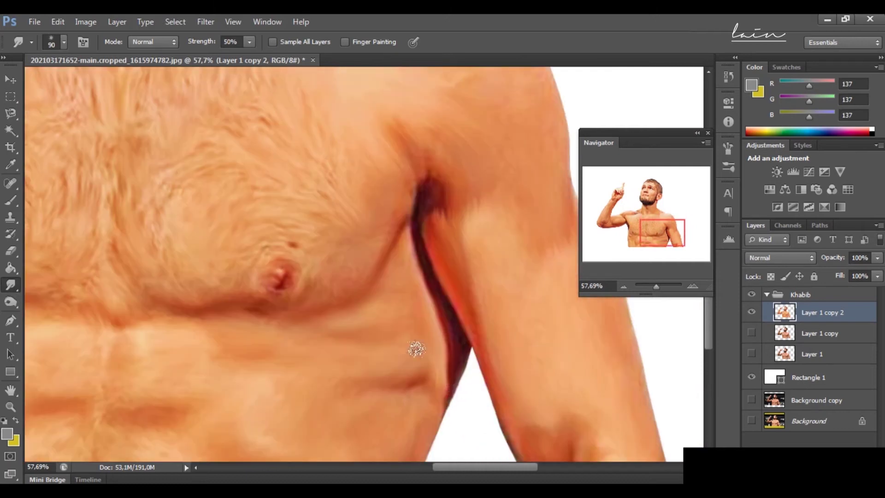
left_click(654, 284)
left_click_drag(649, 245, 643, 224)
left_click_drag(654, 286, 654, 287)
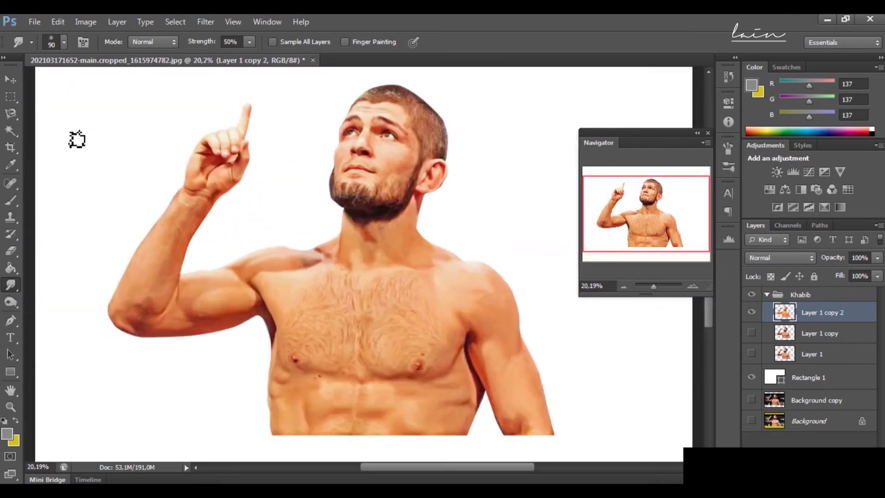
left_click(86, 23)
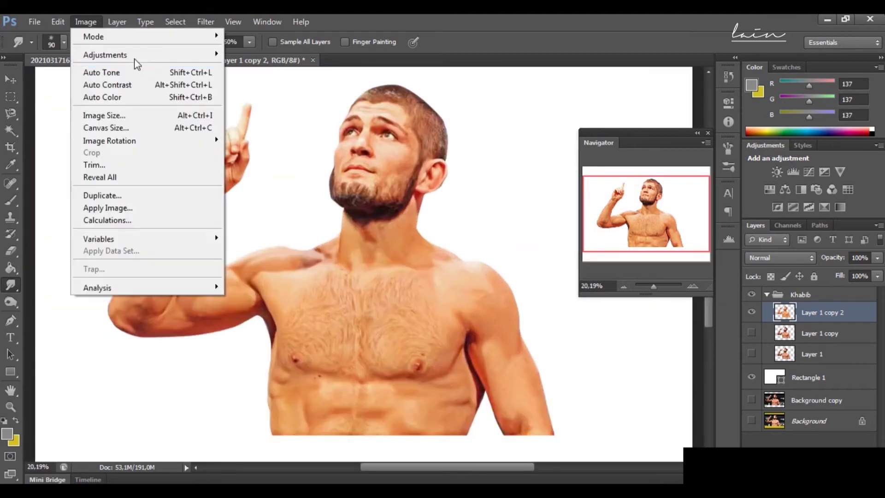
mouse_move(137, 64)
left_click(258, 55)
left_click_drag(674, 366, 686, 364)
left_click_drag(668, 328, 644, 352)
left_click_drag(677, 329, 684, 328)
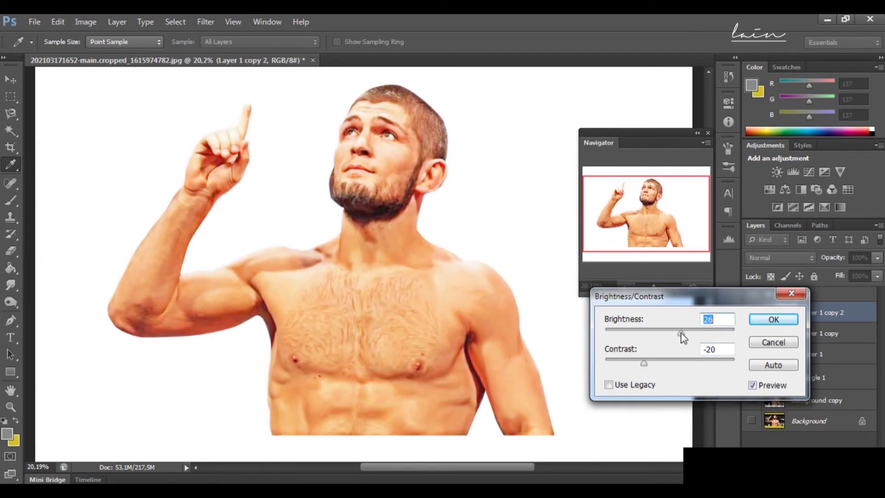
left_click(671, 363)
mouse_move(687, 332)
left_mouse_down()
mouse_move(702, 335)
mouse_move(686, 337)
left_mouse_up()
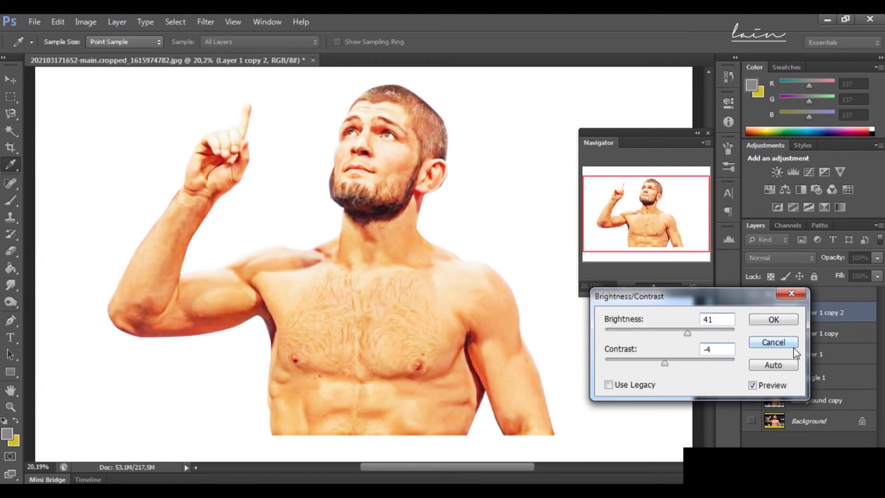
left_click(773, 342)
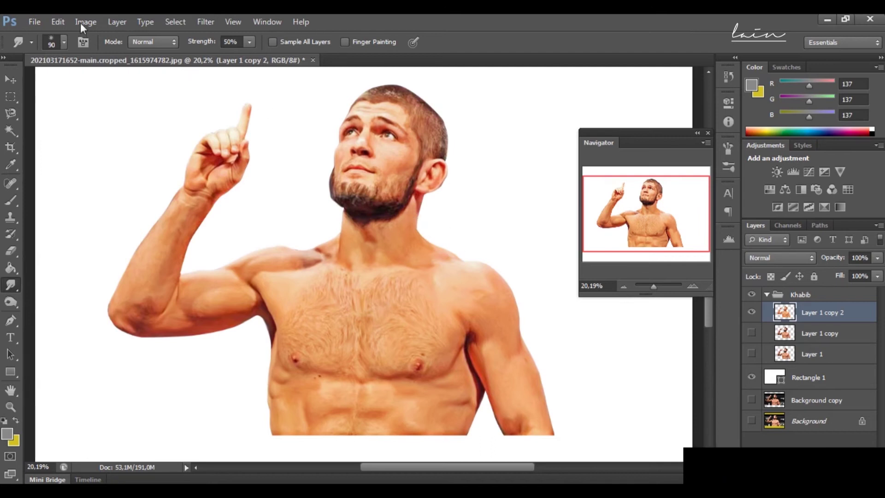
Apply a Brightness/Contrast adjustment to Layer 1 copy 2 with brightness at 5 and contrast at 48.
left_click(11, 77)
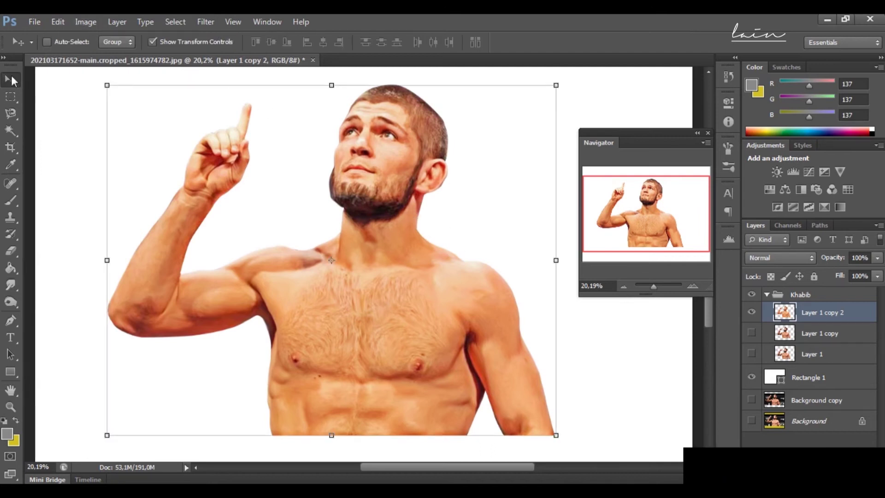
left_click(83, 23)
mouse_move(90, 54)
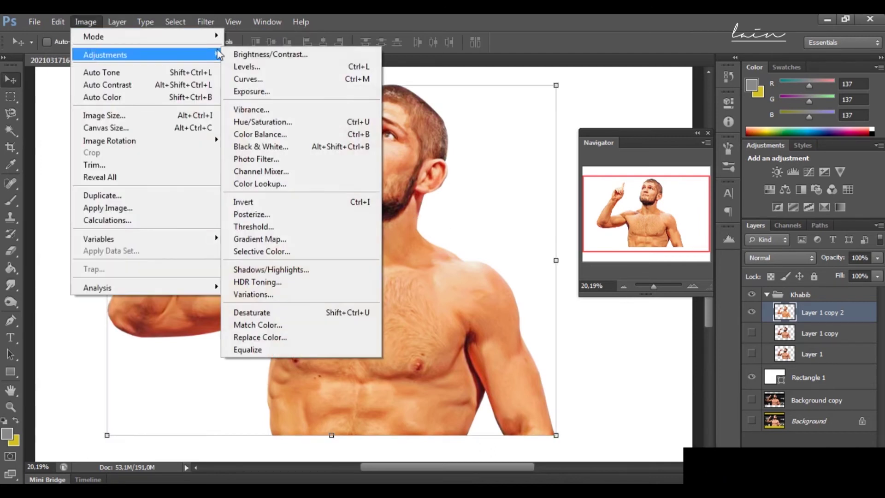
left_click(303, 56)
left_click_drag(671, 364, 701, 370)
left_click_drag(670, 333, 672, 331)
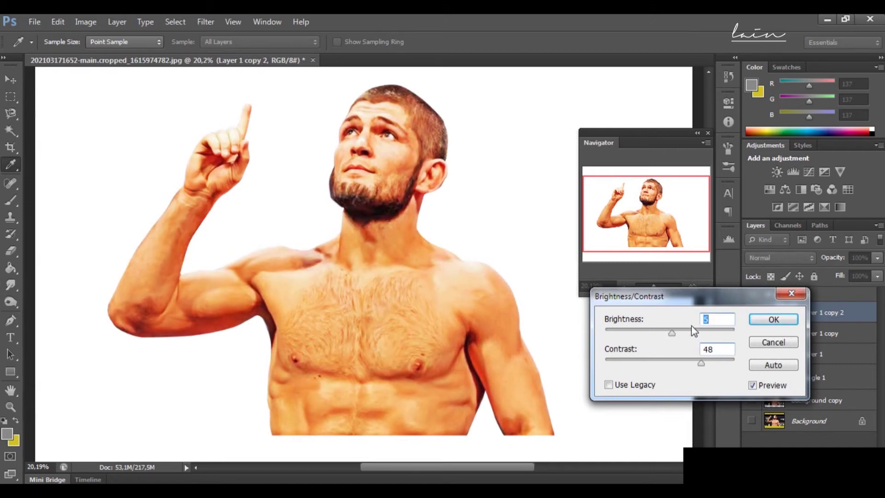
left_click(772, 319)
Start a Hue/Saturation adjustment on Layer 1 copy 2 and set the Reds to saturation -4 and lightness -16.
key("v")
left_click_drag(655, 287, 656, 286)
left_click_drag(653, 215, 663, 194)
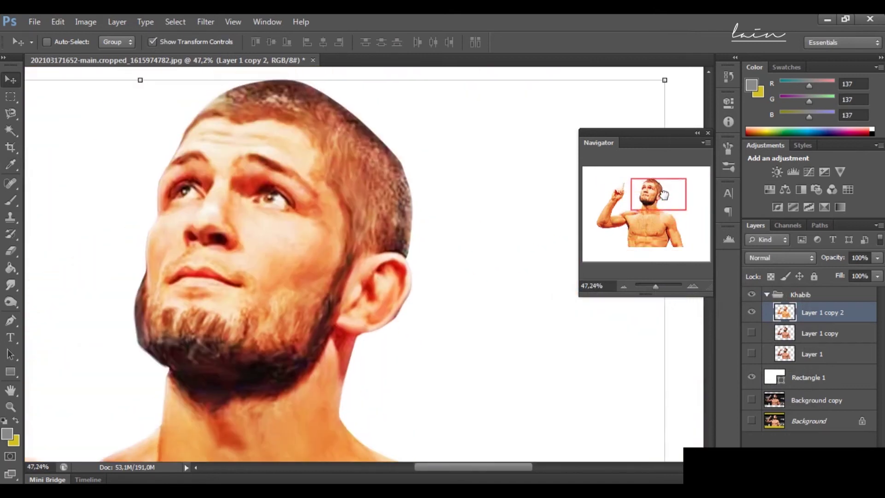
left_click_drag(657, 288, 654, 289)
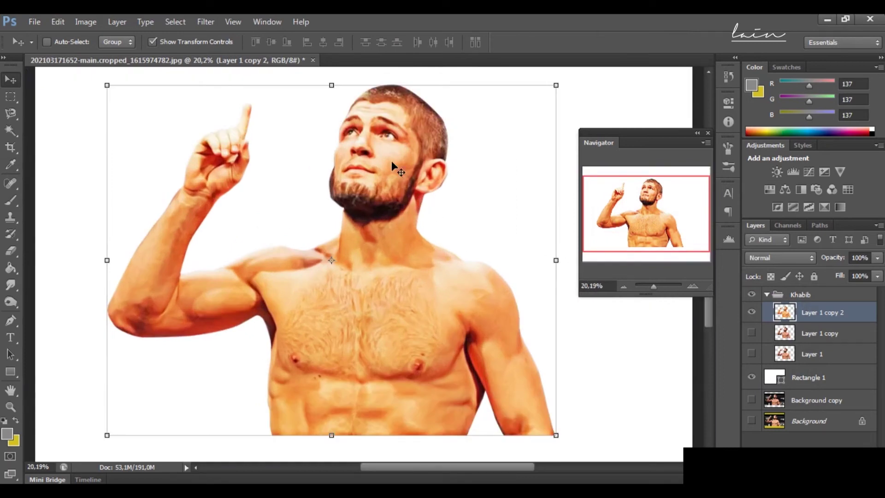
left_click(85, 24)
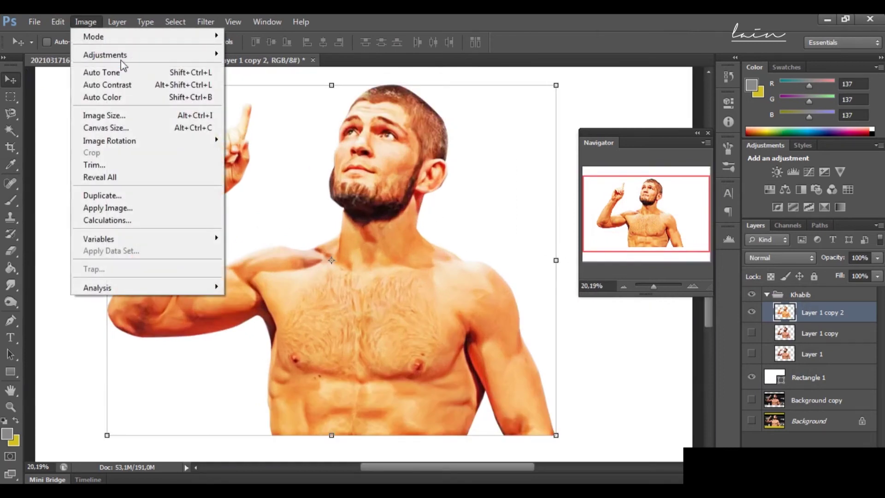
mouse_move(192, 55)
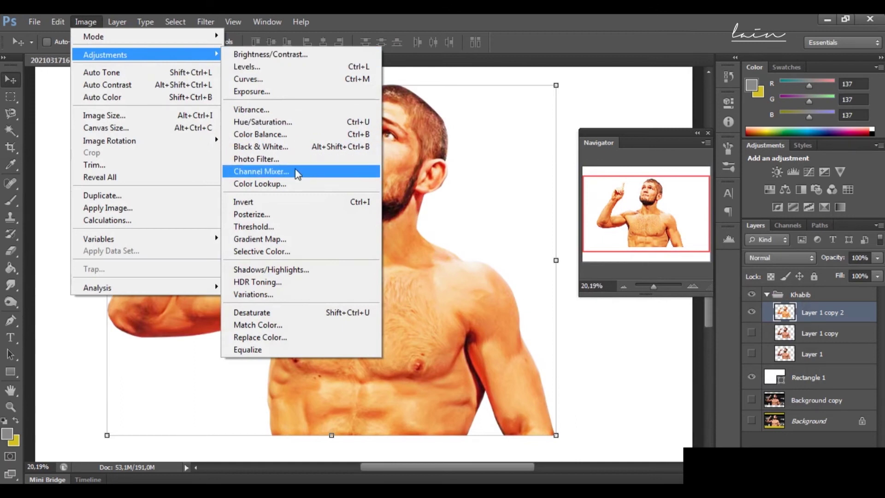
left_click(305, 123)
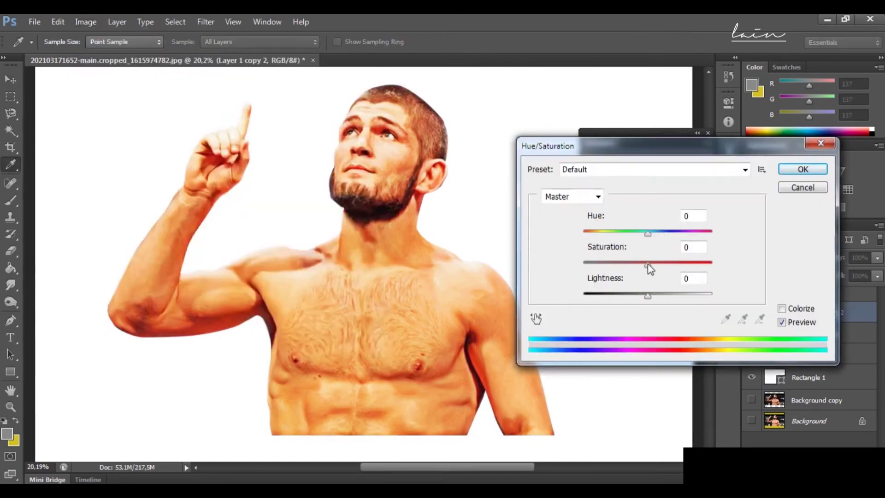
left_click(592, 196)
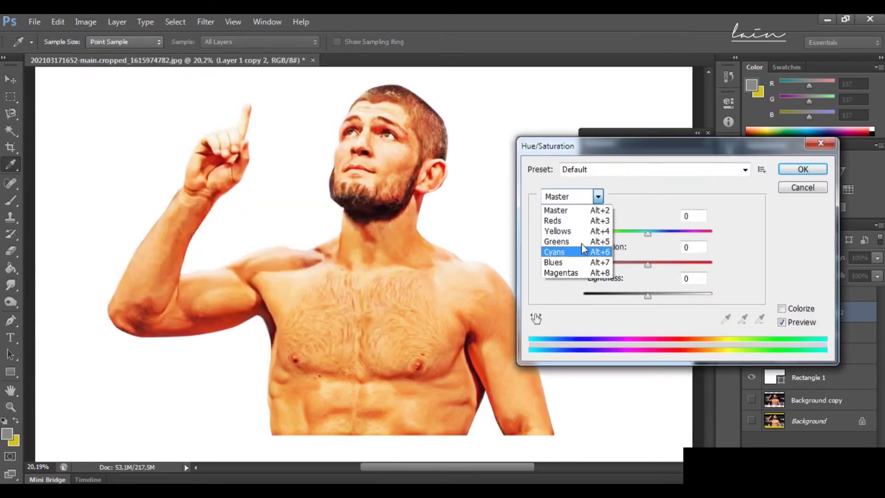
left_click(586, 220)
left_click_drag(647, 269, 635, 291)
left_click(644, 294)
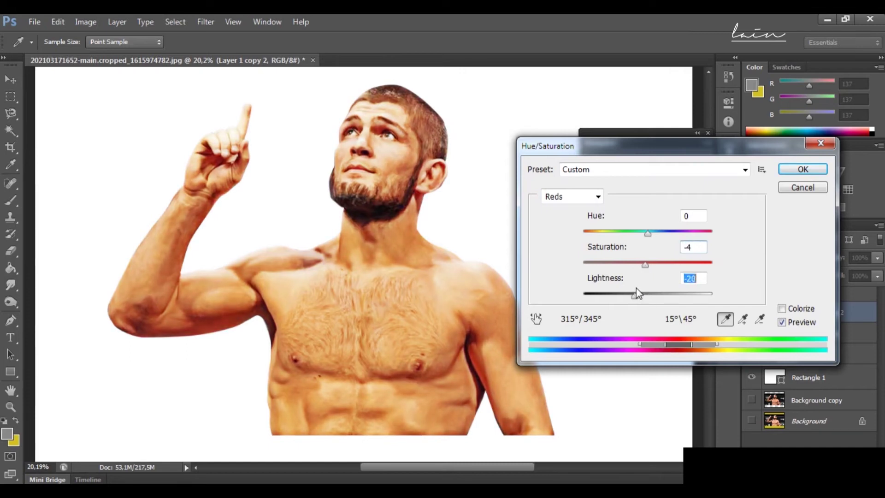
Set the Yellows to saturation -7 and lightness +13 and apply the Hue/Saturation adjustment.
left_click(597, 196)
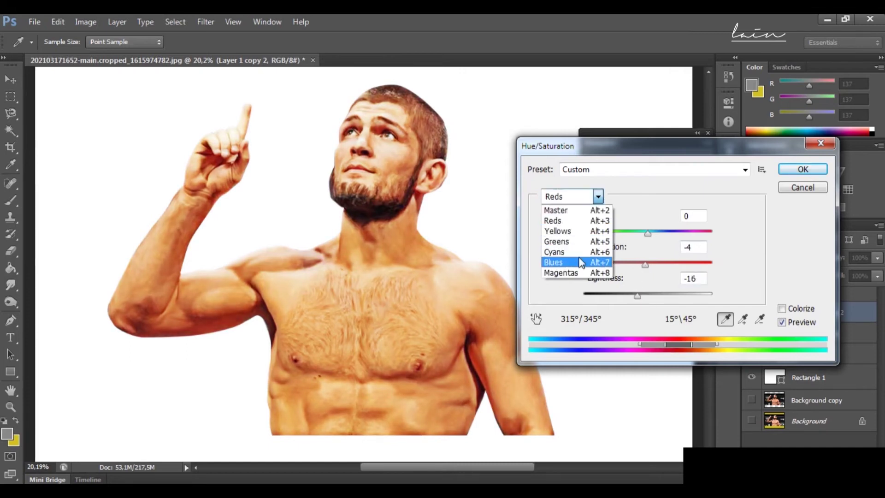
left_click(581, 231)
left_click_drag(648, 294, 668, 295)
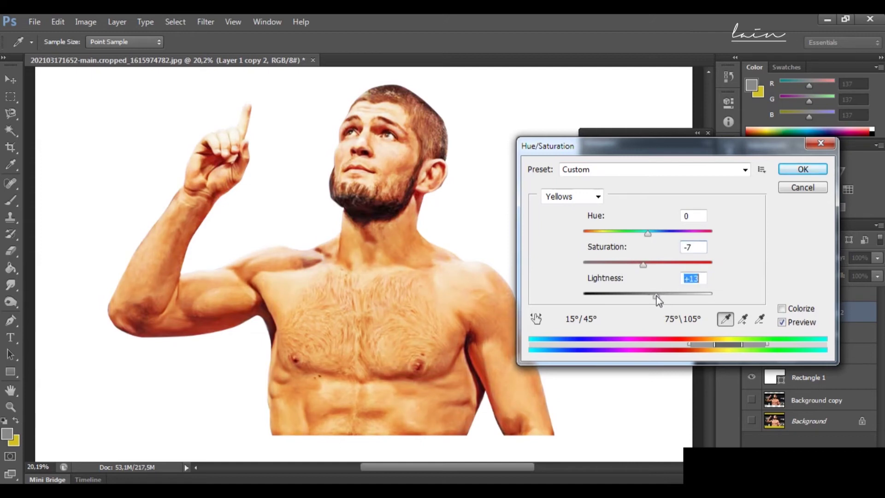
left_click(807, 169)
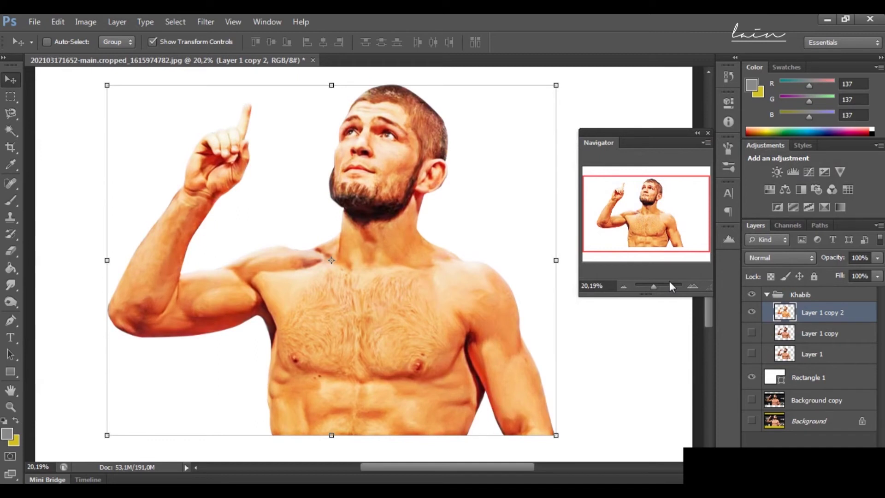
left_click_drag(654, 286, 654, 287)
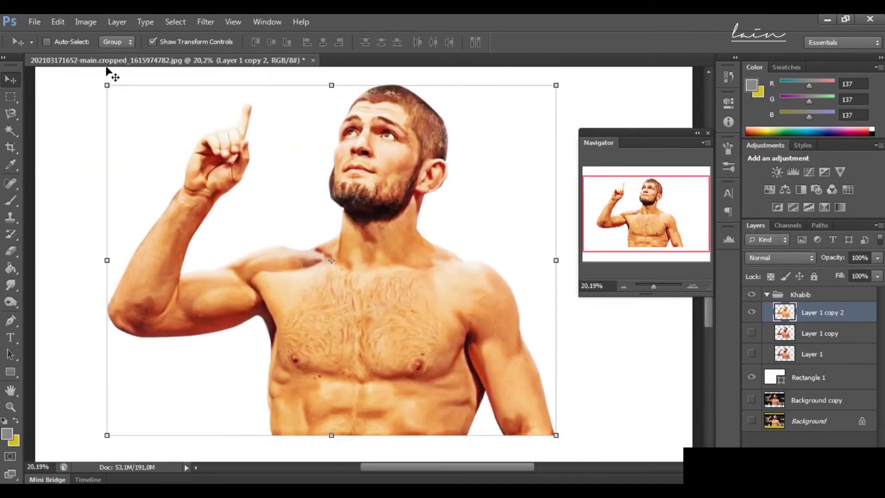
left_click(86, 22)
mouse_move(90, 55)
left_click(291, 271)
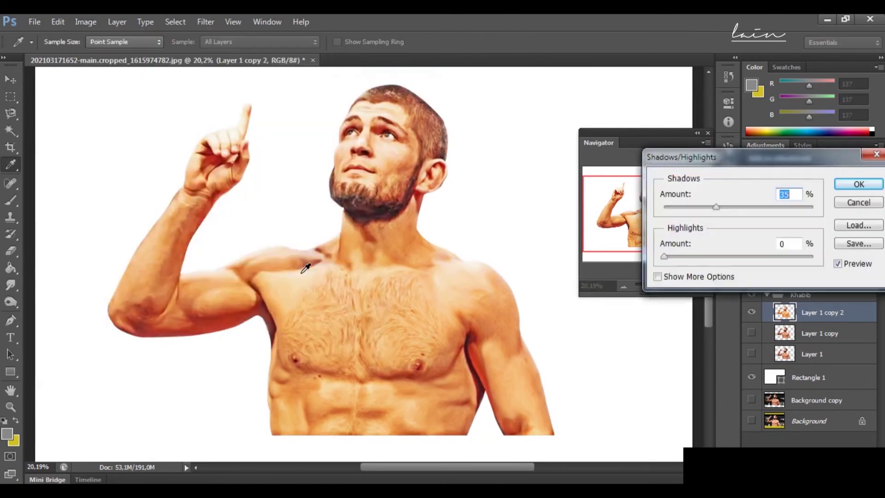
left_click(859, 184)
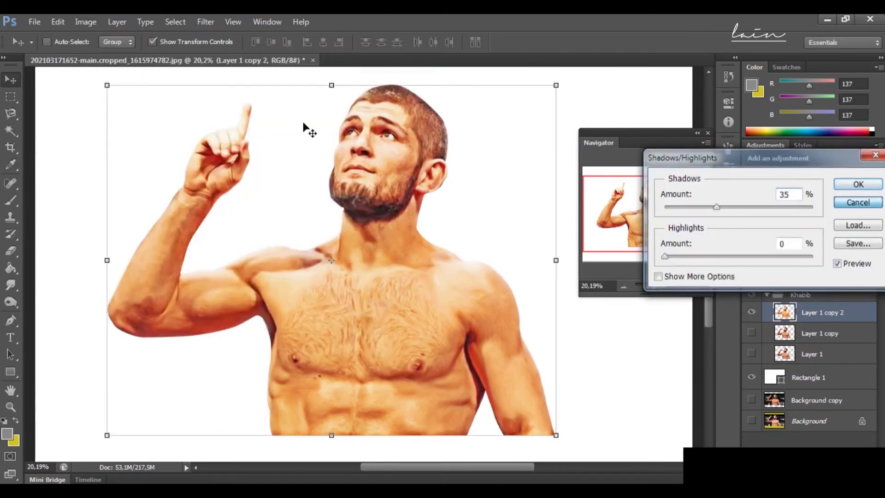
Apply a Brightness/Contrast adjustment to Layer 1 copy 2 with brightness at 20 and contrast at 0.
left_click(85, 22)
mouse_move(220, 56)
left_click(270, 54)
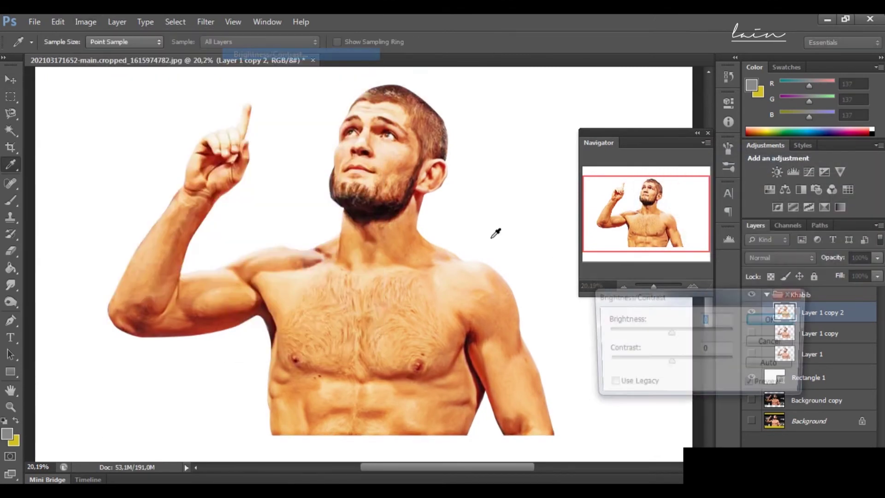
left_click(654, 363)
left_click_drag(654, 363, 670, 363)
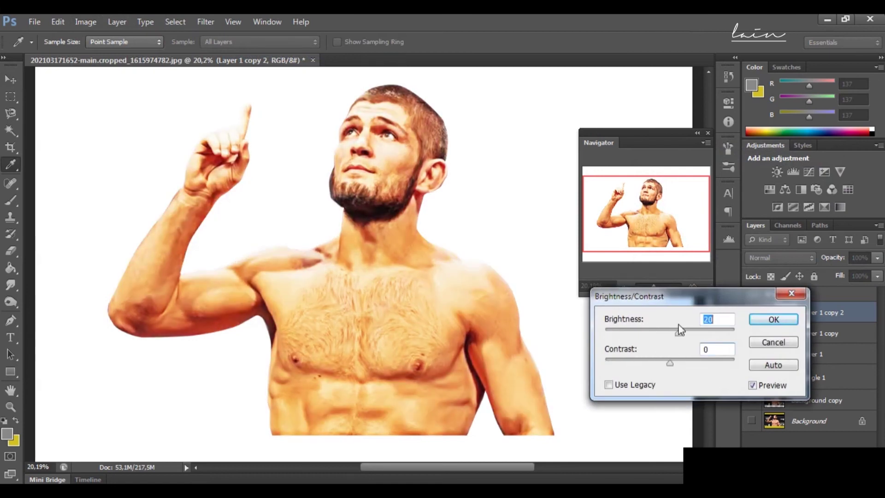
key("Return")
key("v")
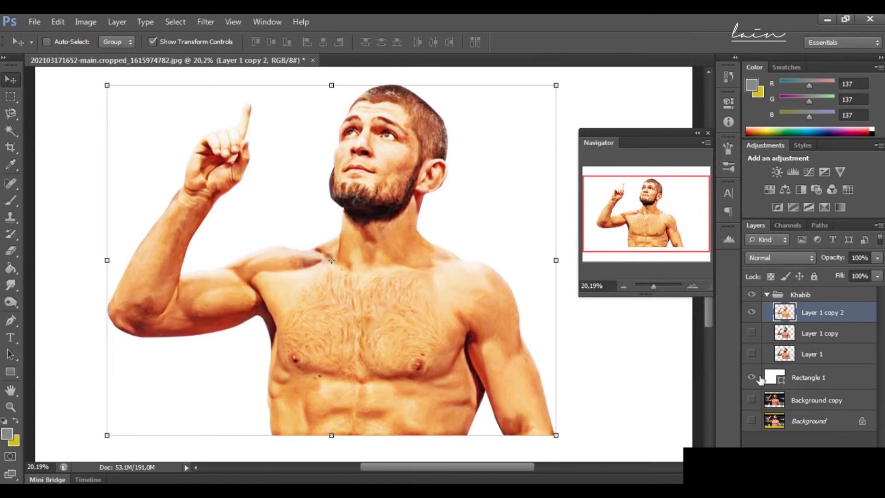
Duplicate Layer 1 copy 2 and leave only the new copy of the figure visible.
key("e")
scroll(244, 260, "down", 3)
right_click(811, 313)
left_click(712, 75)
key("Return")
Erase the hard lower edge of the torso and arm on the new copy, varying the eraser's brush size and opacity.
mouse_move(295, 319)
left_mouse_down()
mouse_move(217, 299)
mouse_move(281, 325)
mouse_move(544, 323)
left_mouse_up()
key("bracketleft")
key("bracketleft")
key("bracketleft")
left_click(547, 318)
left_click_drag(219, 42, 195, 62)
key("bracketright")
key("bracketright")
key("bracketright")
key("bracketright")
mouse_move(272, 307)
left_mouse_down()
mouse_move(382, 330)
mouse_move(497, 297)
mouse_move(475, 351)
left_mouse_up()
Refine the faded edge across the lower abdomen with smaller eraser strokes, finishing with a 600 px eraser at 100% opacity.
key("bracketleft")
key("bracketleft")
key("bracketleft")
key("bracketleft")
left_click_drag(219, 42, 268, 56)
left_click(259, 330)
left_click_drag(260, 331, 299, 333)
key("bracketright")
key("bracketright")
mouse_move(363, 347)
left_mouse_down()
mouse_move(305, 331)
mouse_move(202, 358)
mouse_move(443, 332)
left_mouse_up()
Apply a Brightness/Contrast adjustment to Layer 1 copy 3 with brightness at -2 and contrast at 0.
left_click_drag(655, 286, 653, 286)
left_click_drag(648, 210, 663, 198)
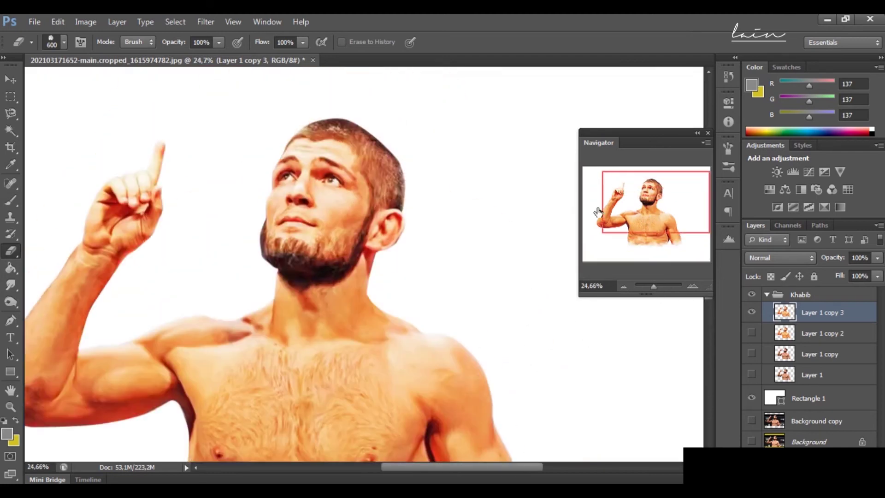
left_click(85, 21)
mouse_move(138, 53)
left_click(292, 55)
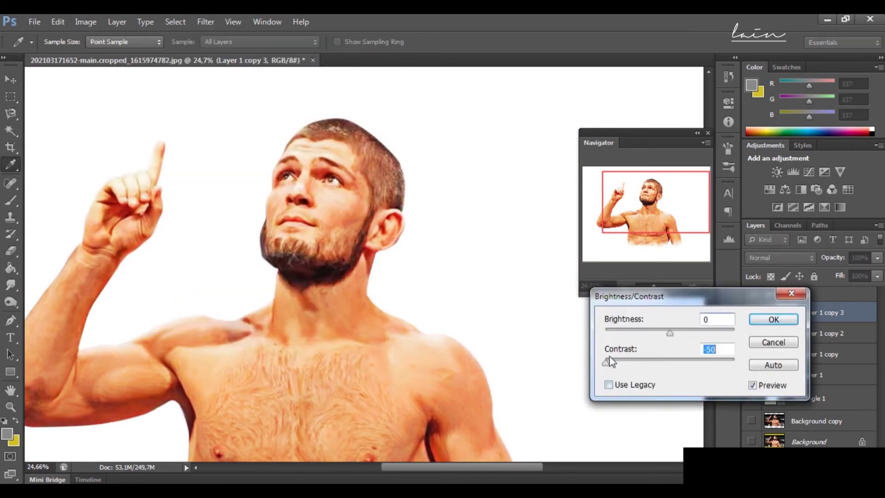
type("0")
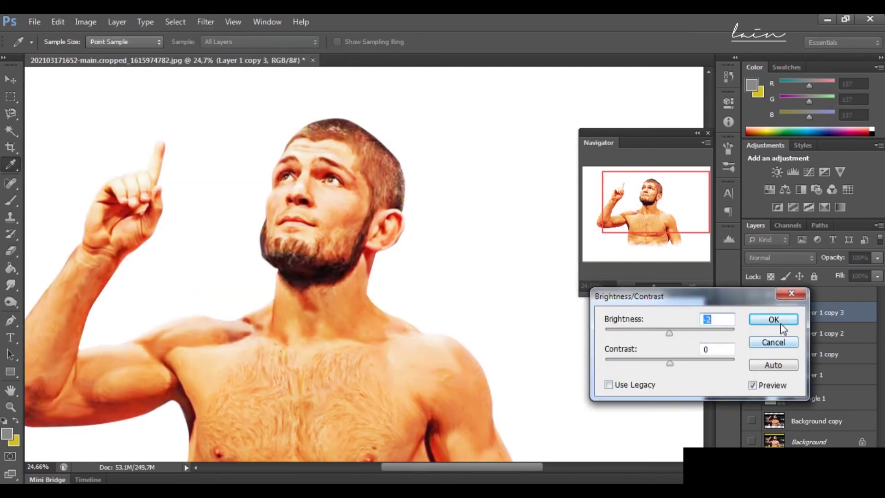
left_click(774, 319)
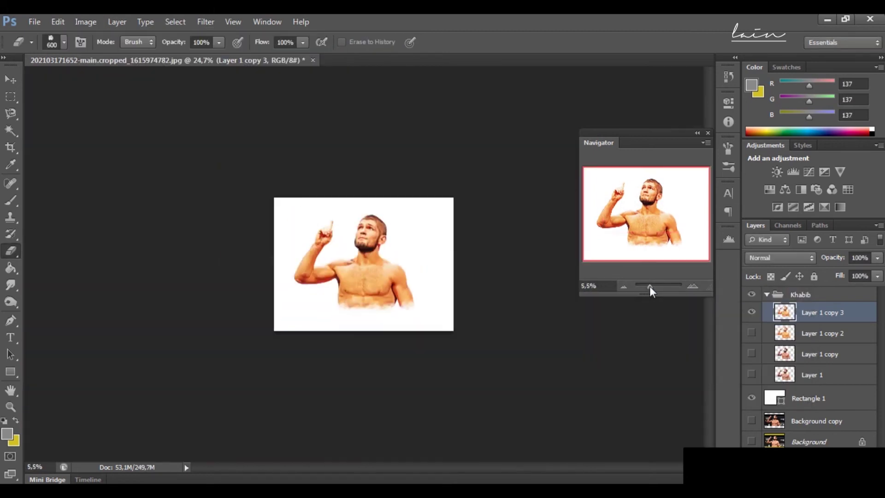
Compare the edited figure with its earlier versions by toggling layer visibility, and examine the face up close.
left_click_drag(651, 289, 653, 290)
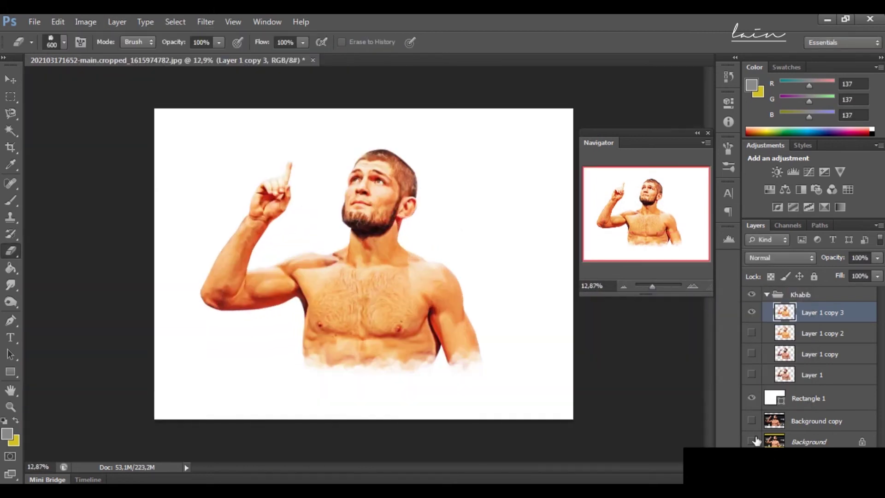
double_click(751, 312)
left_click(751, 312)
left_click(752, 312)
left_click(752, 375)
left_click_drag(656, 286, 659, 287)
left_click_drag(678, 177, 668, 179)
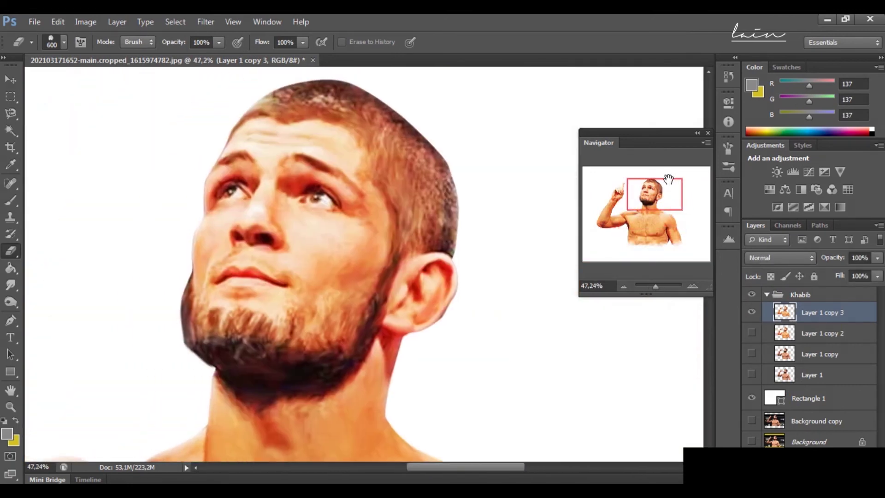
left_click_drag(659, 289, 661, 290)
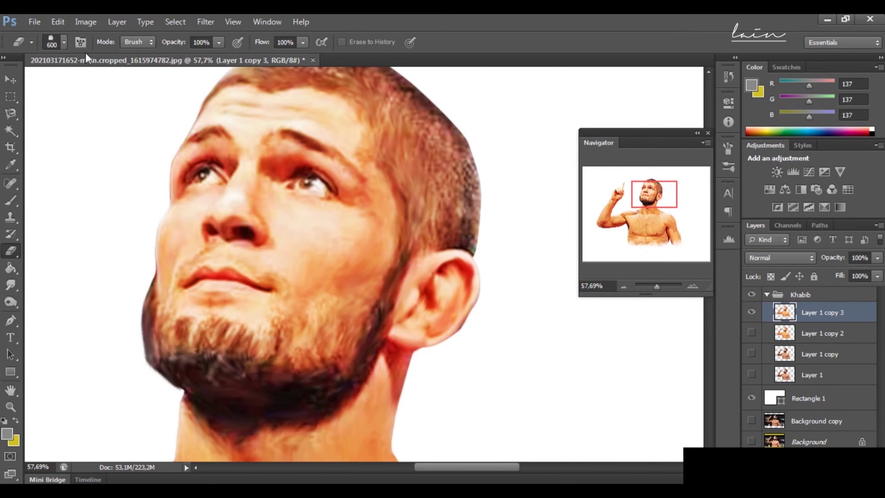
Apply a Shadows/Highlights adjustment to Layer 1 copy 3 with the shadows amount near zero and a small highlights amount.
left_click(86, 21)
left_click(272, 322)
left_click_drag(718, 206, 667, 206)
left_click_drag(664, 256, 681, 257)
key("Return")
key("e")
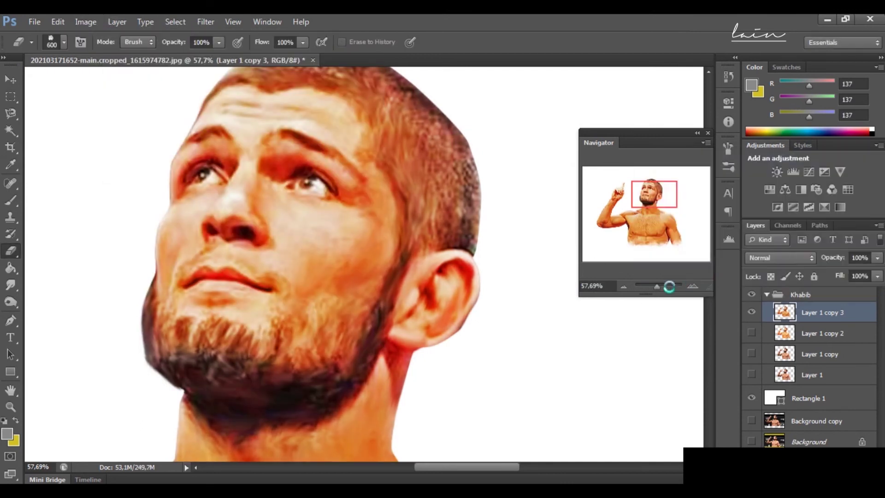
Apply a Brightness/Contrast adjustment to Layer 1 copy 3 with brightness at 61 and contrast at -21.
left_click_drag(661, 286, 654, 287)
left_click(86, 22)
mouse_move(99, 53)
left_click(277, 53)
key("Tab")
type("-17")
left_click_drag(674, 333, 694, 331)
left_click_drag(648, 363, 642, 363)
mouse_move(694, 332)
left_mouse_down()
mouse_move(706, 333)
mouse_move(697, 331)
left_mouse_up()
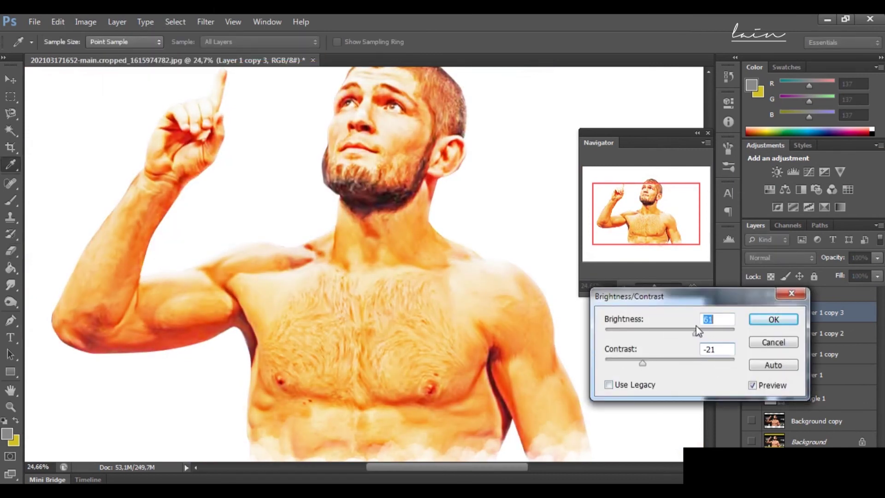
left_click(774, 319)
key("e")
Examine the whole figure and the face up close, with the Smudge tool ready at a 45 px brush size.
scroll(364, 263, "up", 3)
scroll(365, 262, "down", 4)
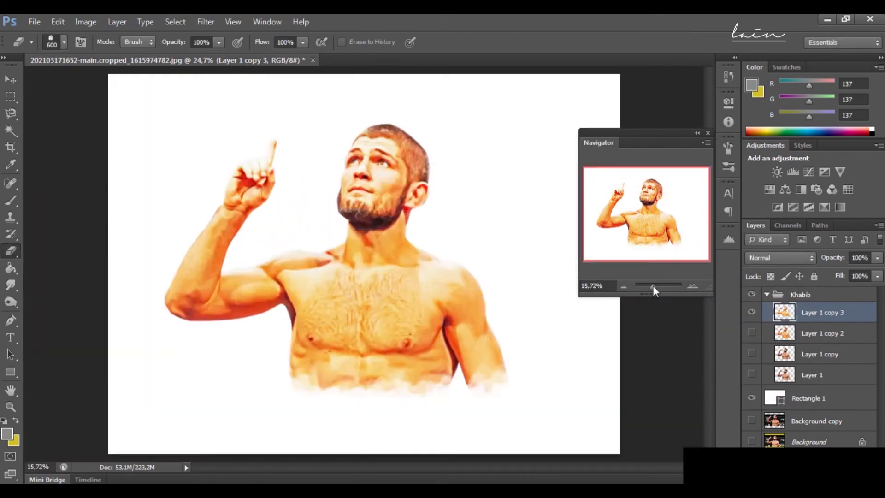
scroll(364, 263, "up", 2)
scroll(668, 195, "up", 4)
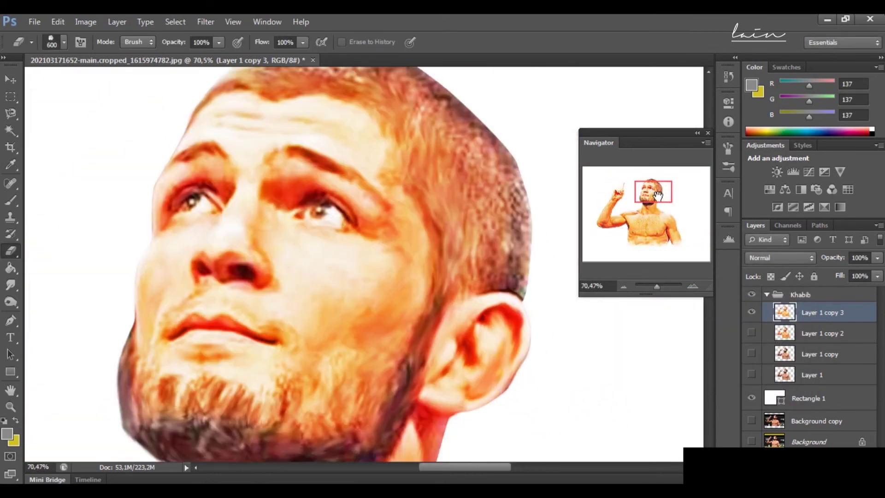
scroll(43, 172, "down", 2)
key("r")
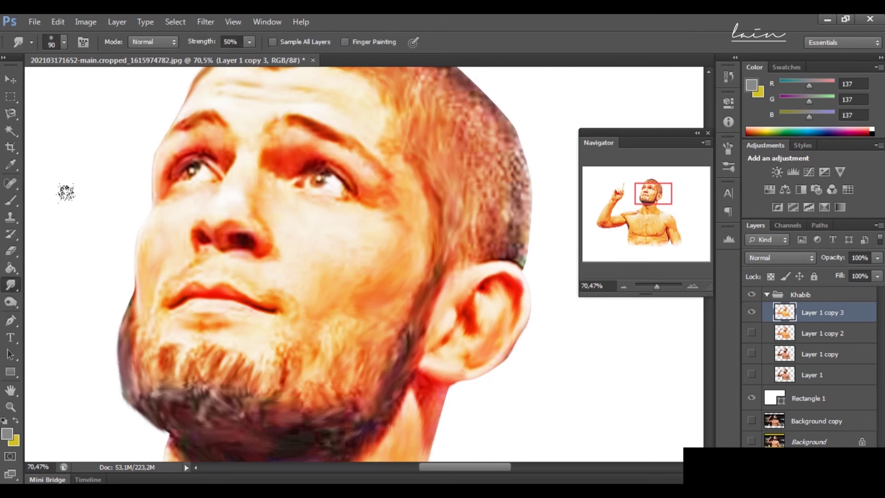
key("bracketleft")
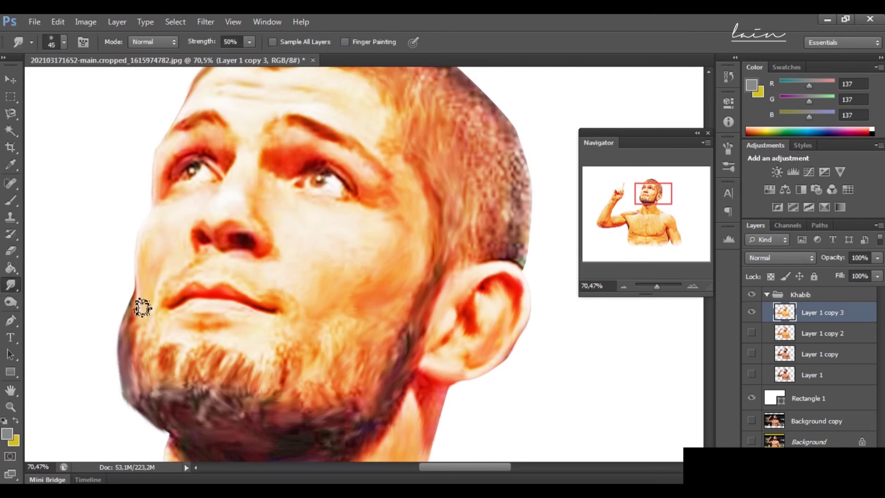
scroll(671, 257, "down", 5)
Apply a Color Balance adjustment to Layer 1 copy 3, shifting the colours toward blue and slightly toward cyan.
left_click(86, 22)
mouse_move(109, 54)
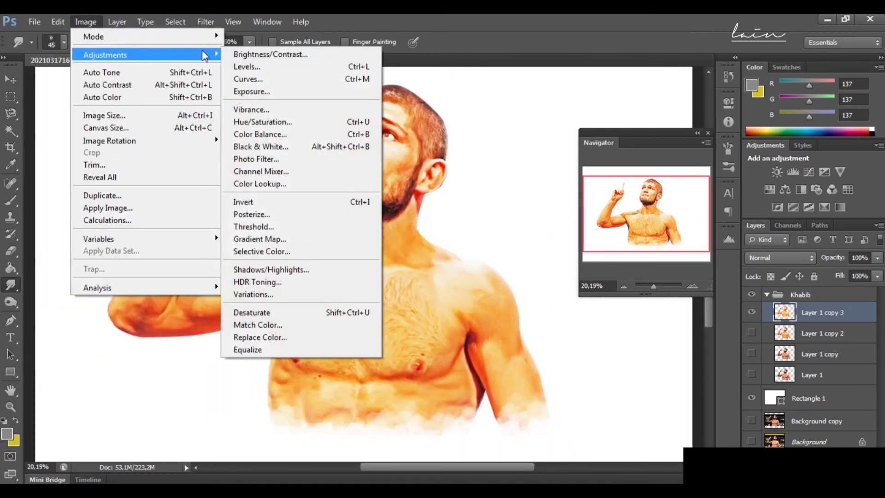
left_click(259, 135)
left_click_drag(710, 231, 730, 235)
left_click_drag(711, 200, 703, 201)
left_click(841, 174)
Apply a Hue/Saturation adjustment to Layer 1 copy 3 that slightly raises the lightness of the Yellows.
left_click(85, 22)
mouse_move(109, 53)
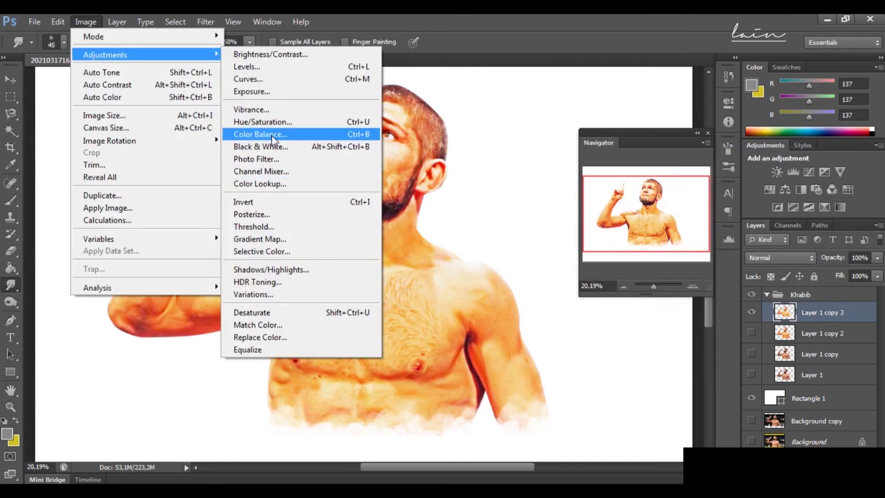
left_click(272, 121)
left_click(581, 196)
left_click(563, 231)
left_click_drag(648, 296, 650, 296)
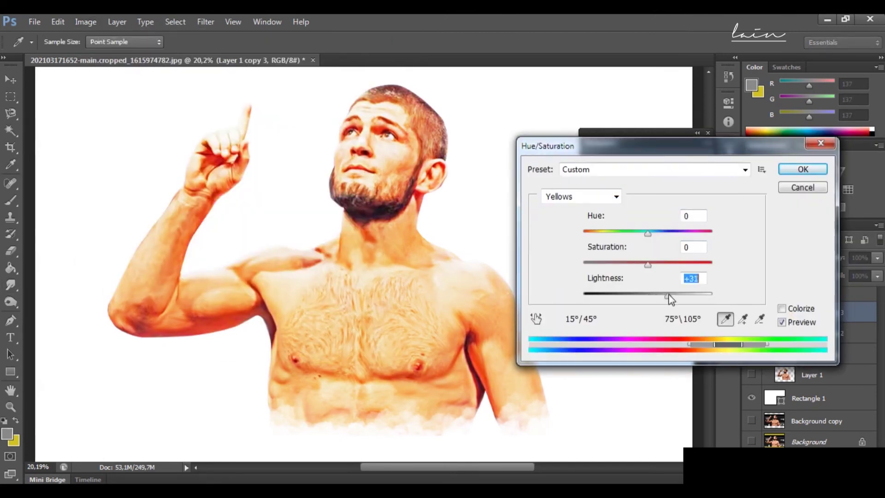
mouse_move(647, 265)
left_mouse_down()
mouse_move(627, 264)
mouse_move(639, 266)
left_mouse_up()
type("0")
left_click_drag(651, 296, 655, 300)
left_click(803, 169)
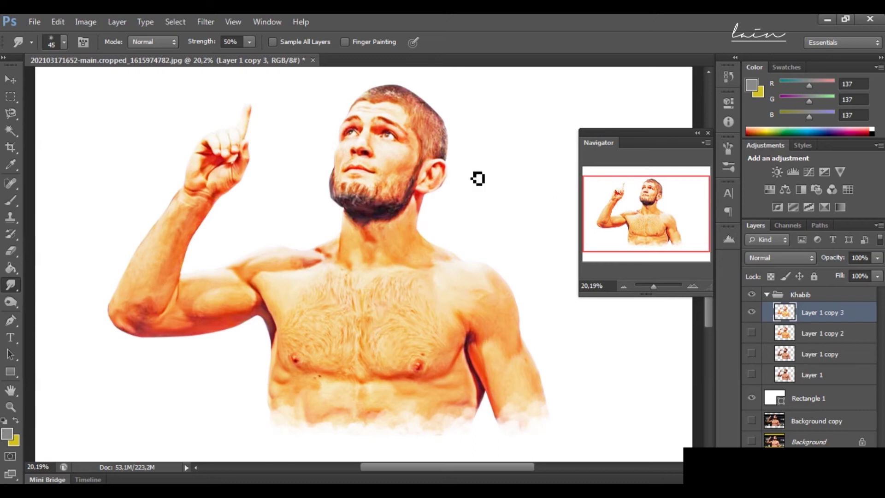
Apply a Hue/Saturation adjustment to Layer 1 copy 3 with the Reds at saturation -27 and lightness +3.
left_click(86, 22)
mouse_move(103, 56)
left_click(258, 105)
left_click(616, 196)
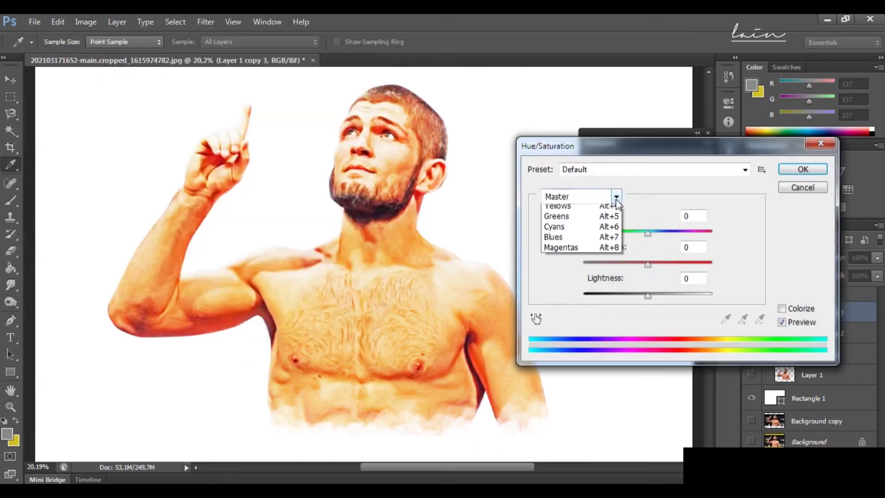
left_click(552, 220)
left_click_drag(648, 295, 652, 296)
left_click_drag(647, 264, 631, 264)
left_click_drag(651, 295, 664, 296)
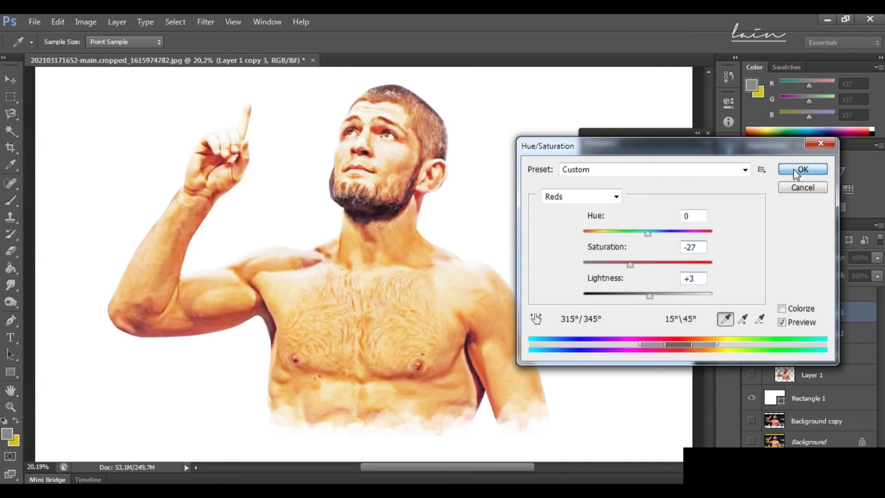
left_click(801, 170)
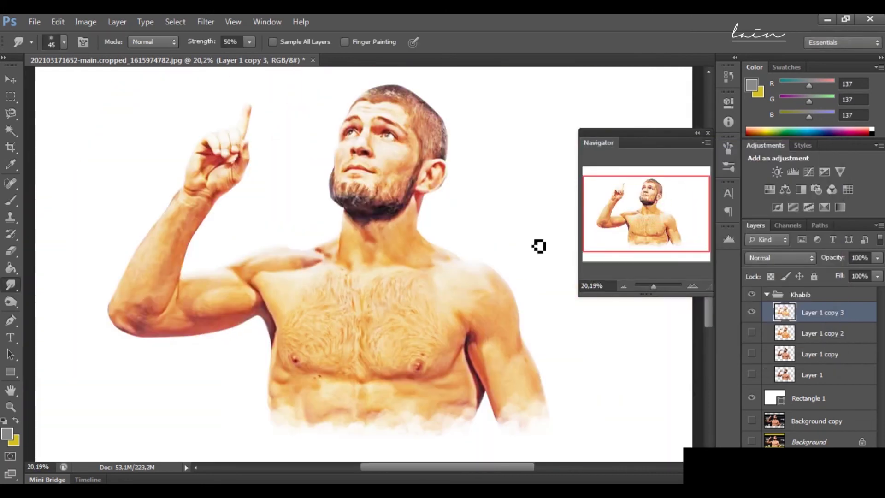
Apply a Brightness/Contrast adjustment to Layer 1 copy 3 with brightness at -5 and contrast at 10.
left_click(86, 22)
left_click(316, 53)
mouse_move(650, 360)
left_mouse_down()
mouse_move(693, 361)
mouse_move(666, 361)
left_mouse_up()
mouse_move(669, 332)
left_mouse_down()
mouse_move(654, 332)
mouse_move(668, 332)
left_mouse_up()
left_click_drag(668, 362, 678, 364)
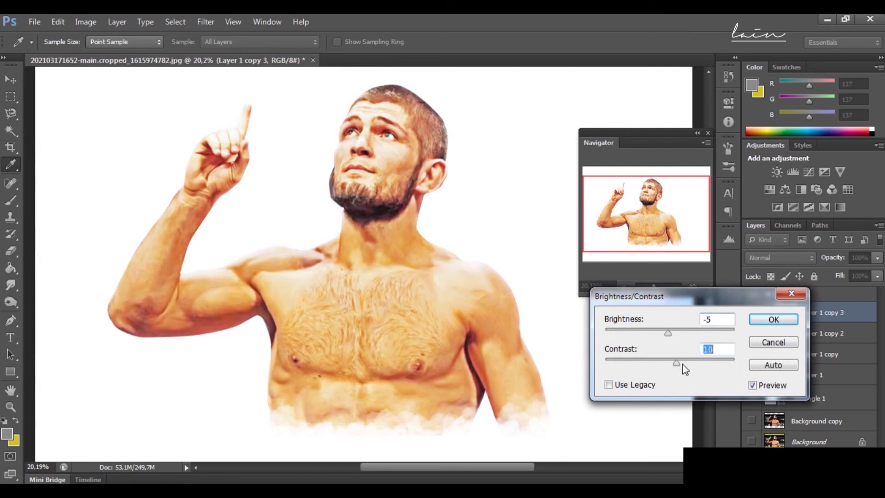
left_click(773, 319)
left_click(85, 22)
mouse_move(115, 53)
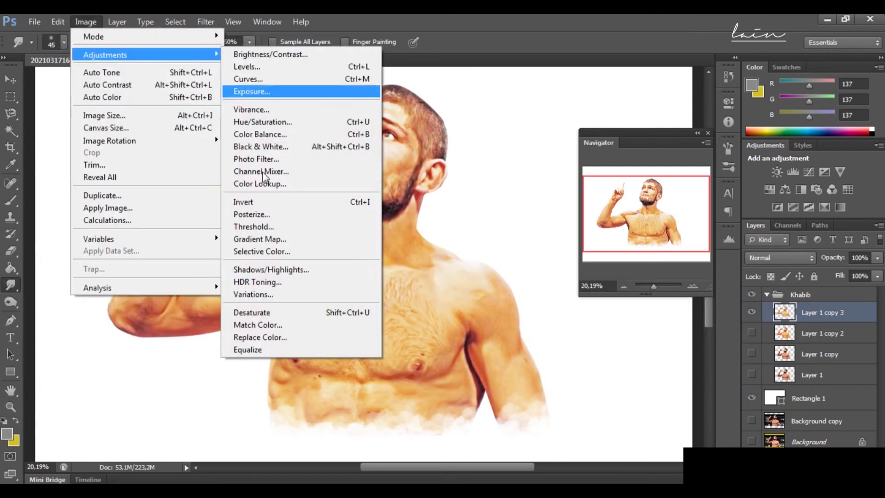
left_click(276, 268)
type("0")
key("Tab")
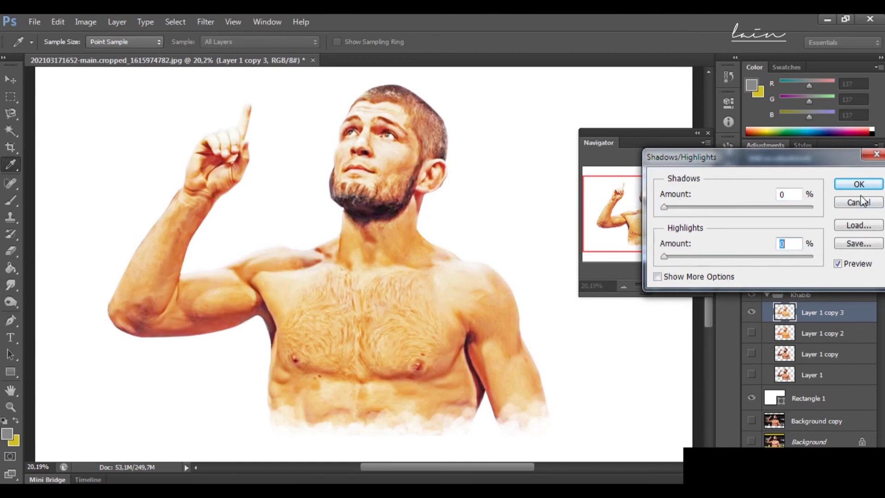
left_click(858, 202)
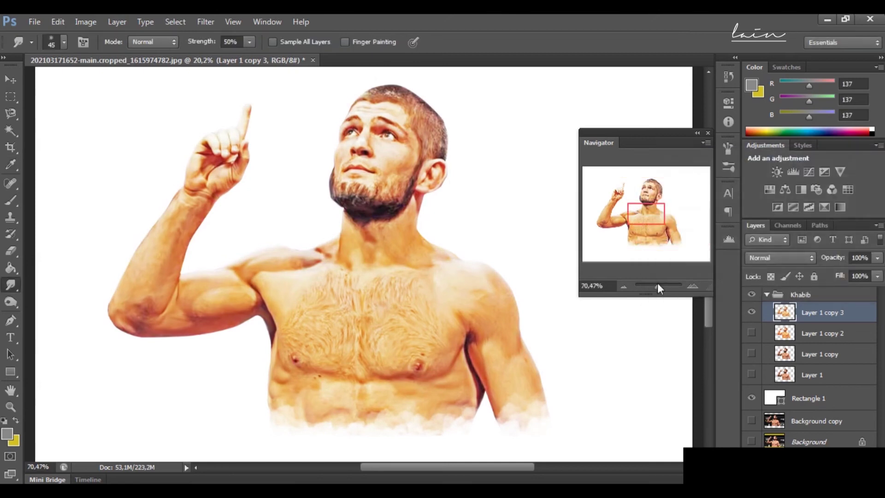
Open the watercolor splatter file brush.psd alongside the portrait.
mouse_move(657, 287)
left_mouse_down()
mouse_move(649, 285)
mouse_move(654, 290)
left_mouse_up()
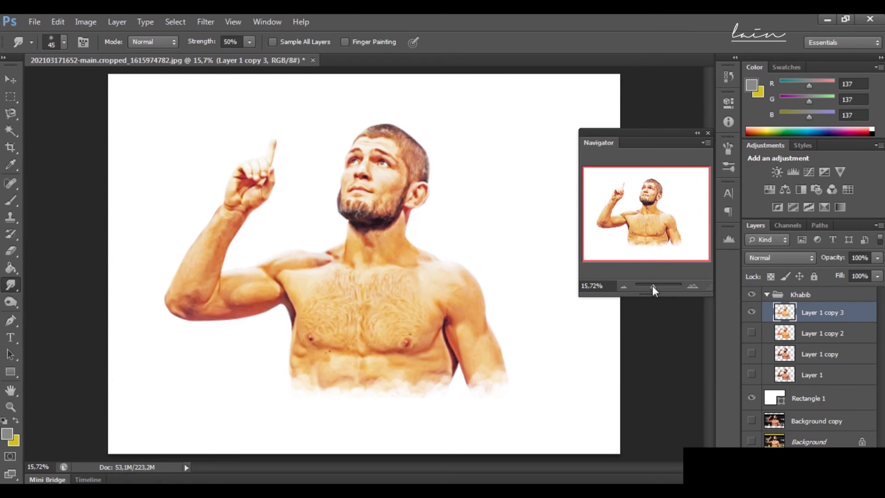
left_click(33, 21)
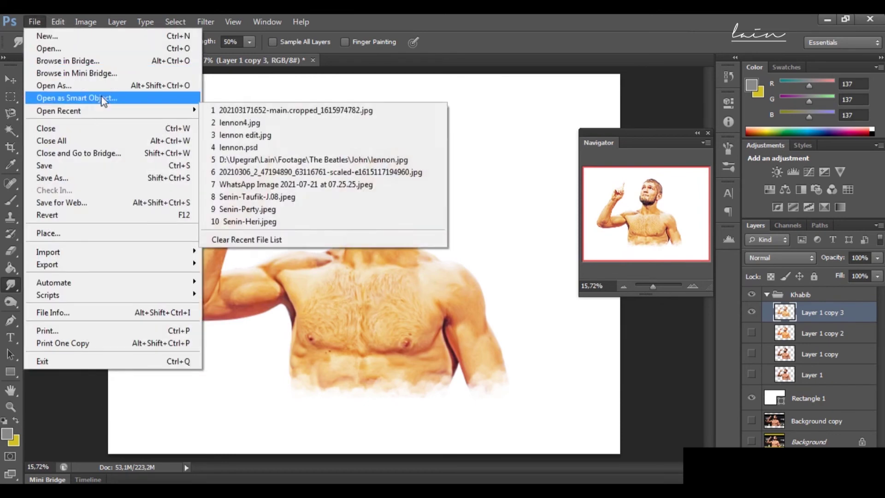
left_click(46, 49)
left_click(434, 126)
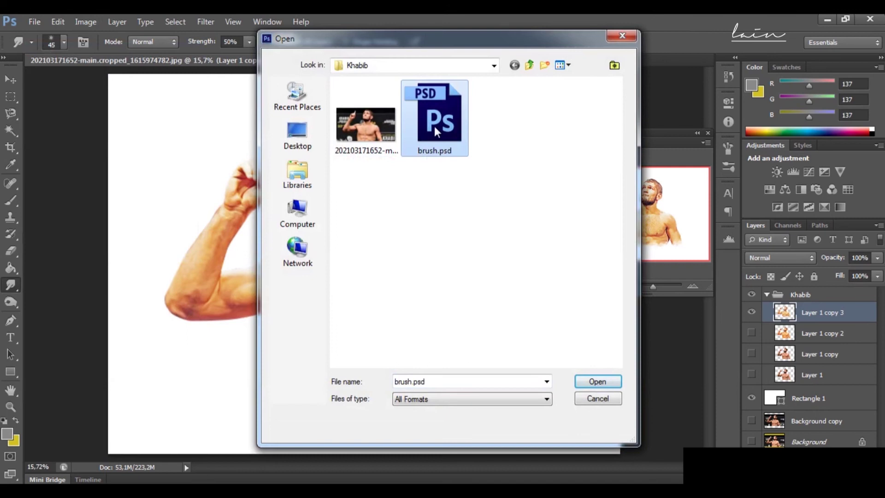
left_click(597, 381)
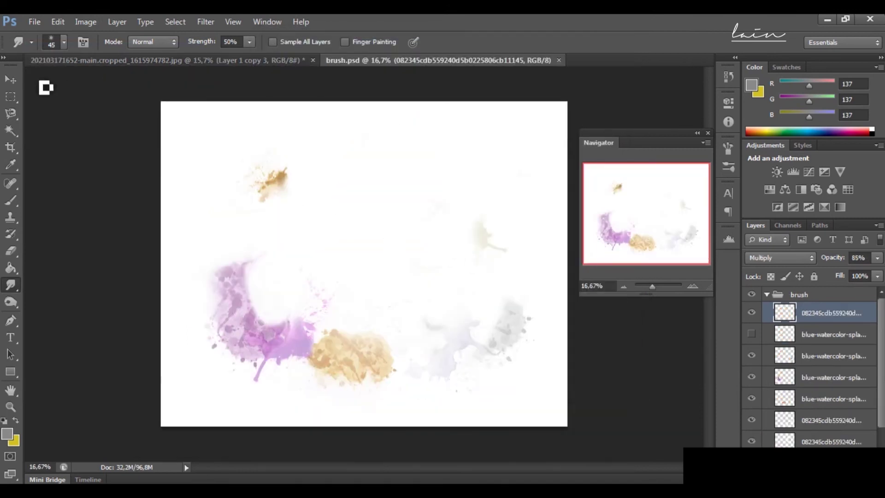
Copy the tan watercolor splatter layer from brush.psd into the portrait document, placing it over the lower torso.
left_click(10, 79)
left_click(833, 395)
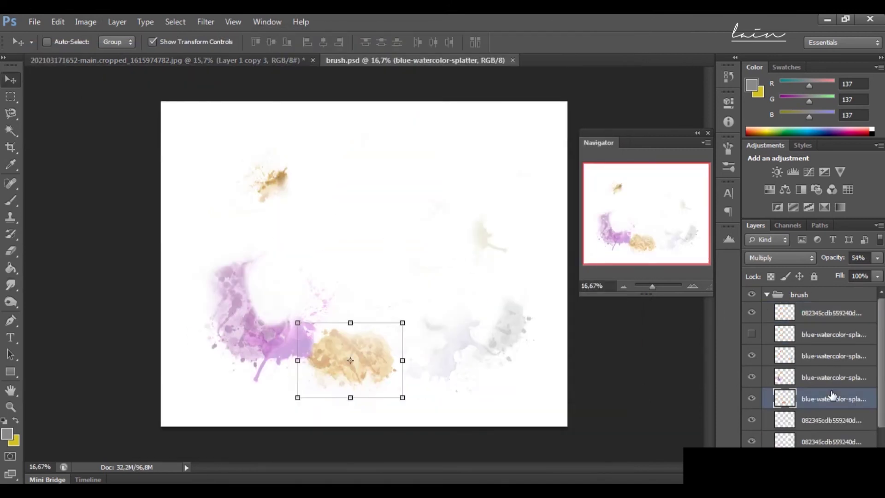
mouse_move(371, 355)
left_mouse_down()
mouse_move(385, 276)
mouse_move(195, 53)
mouse_move(361, 359)
mouse_move(383, 363)
left_mouse_up()
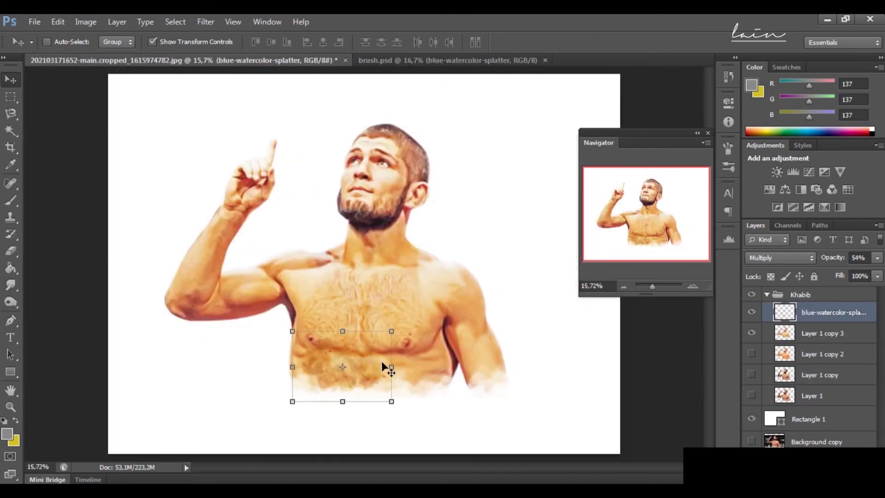
Enlarge the tan watercolor splatter to about 184% and place it across the full width of the lower torso.
left_click_drag(391, 331, 466, 282)
left_click_drag(396, 364, 398, 381)
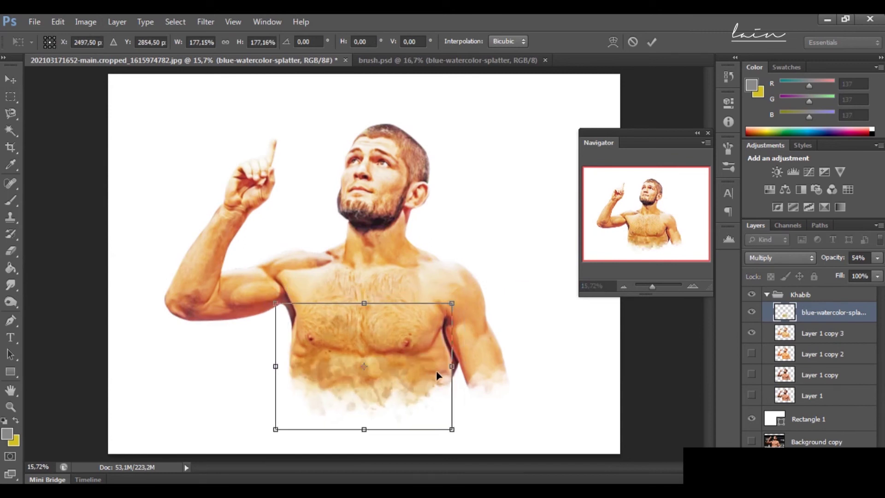
left_click_drag(452, 303, 460, 300)
left_click_drag(423, 360, 422, 366)
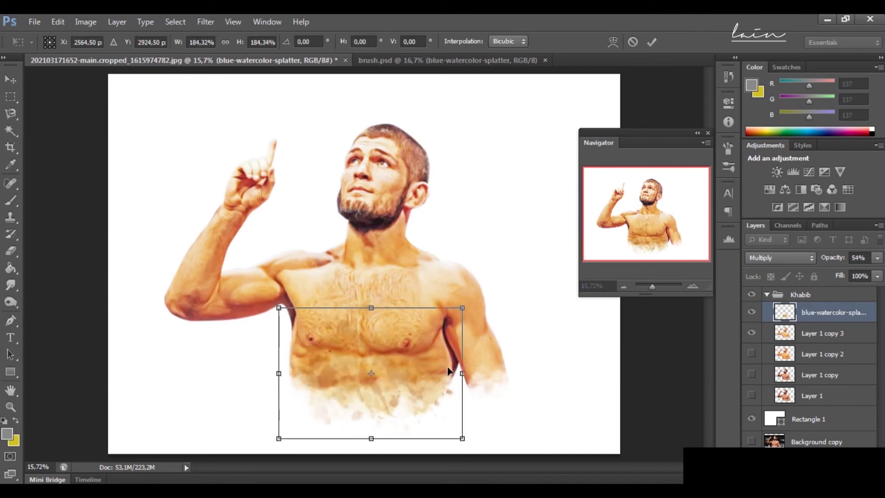
key("Return")
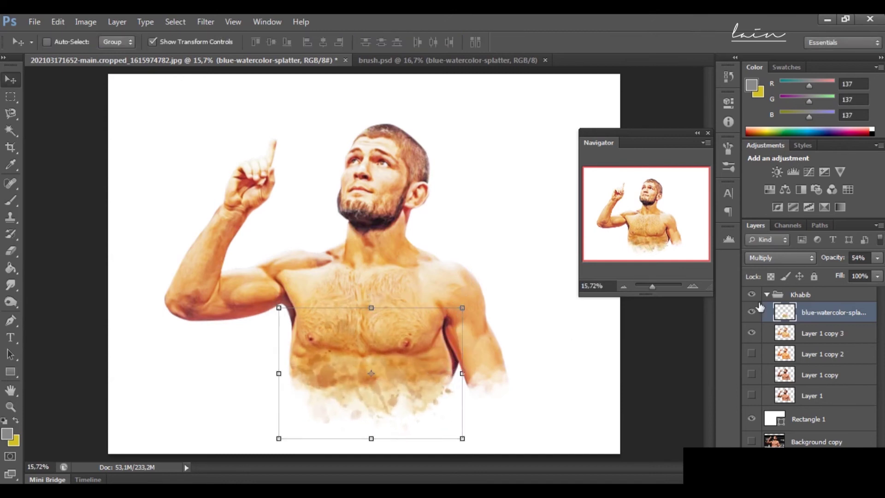
Apply a Color Balance adjustment to the splatter layer with the yellow-blue level at -100 and the midtones shifted slightly towards red.
left_click(83, 21)
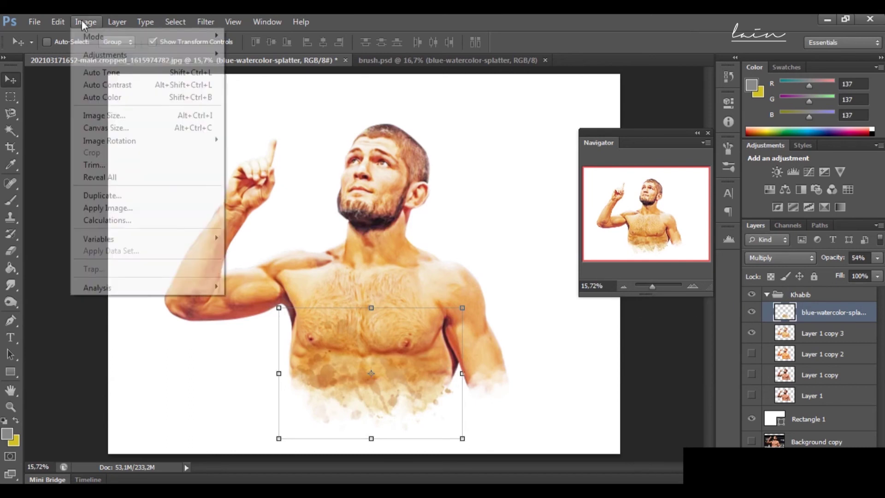
mouse_move(92, 54)
left_click(304, 135)
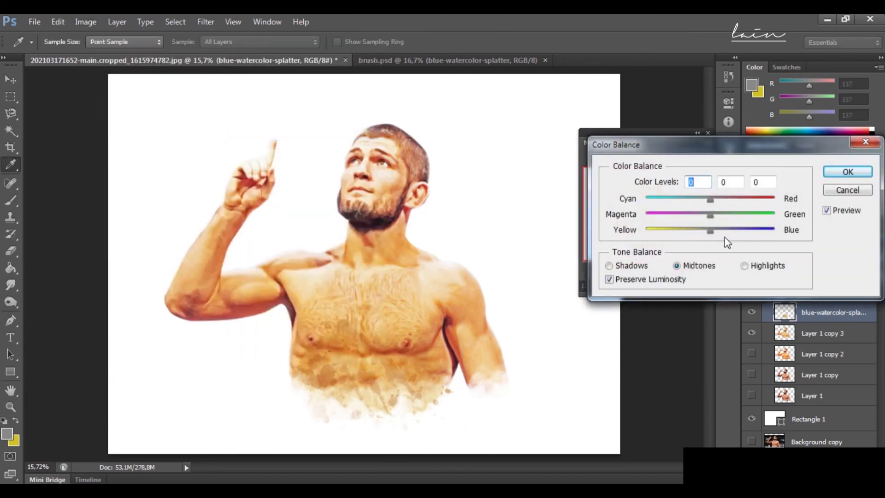
left_click_drag(707, 231, 634, 232)
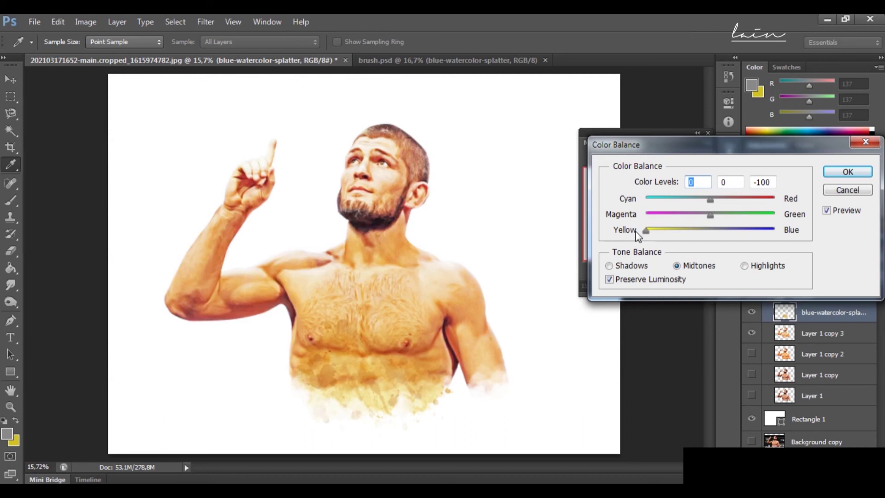
mouse_move(711, 200)
left_mouse_down()
mouse_move(687, 202)
mouse_move(771, 200)
mouse_move(722, 206)
left_mouse_up()
key("Tab")
left_click(843, 171)
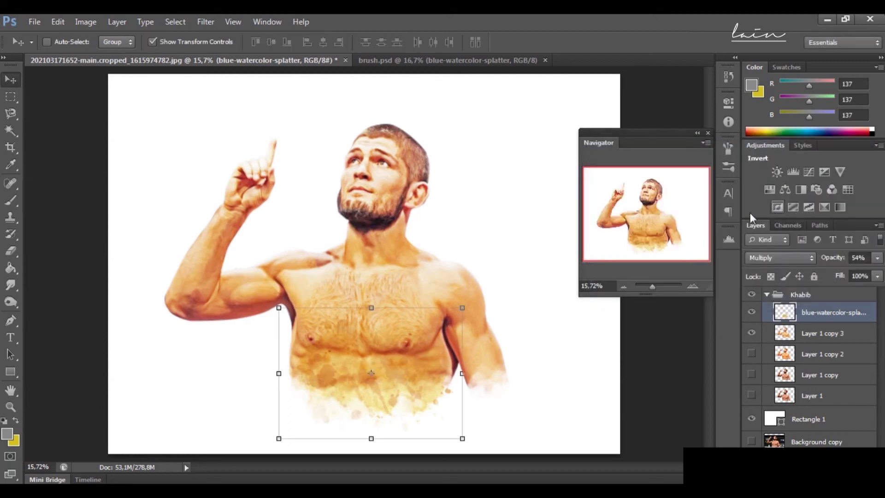
Move the splatter layer above the Khabib group and put it in a new group named brish.
left_click_drag(819, 311, 819, 289)
key("ctrl+g")
double_click(798, 296)
type("brish")
key("Return")
Fade the lower torso of Layer 1 copy 3 with Eraser dabs, starting with a 600 px brush at 50% opacity.
left_click(789, 349)
left_click(11, 251)
left_click(219, 43)
left_click_drag(221, 55, 186, 56)
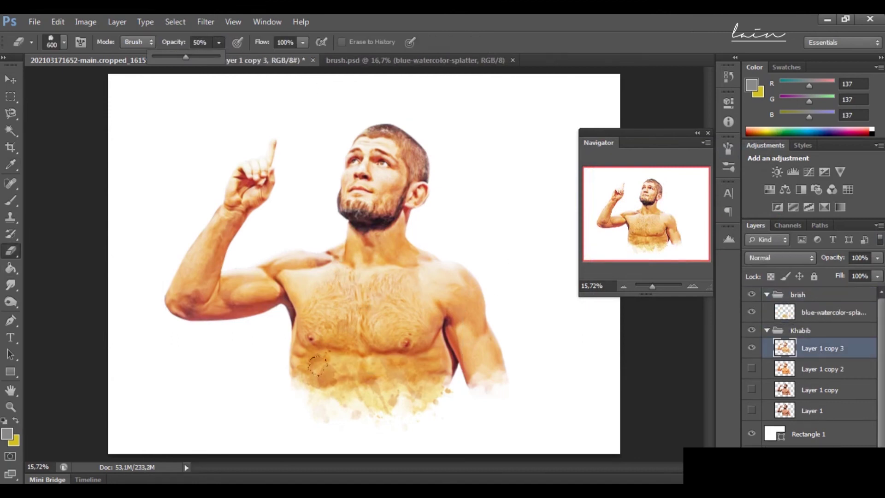
left_click(327, 377)
left_click(367, 371)
left_click(435, 371)
left_click(297, 360)
left_click(219, 42)
left_click_drag(219, 56, 241, 58)
left_click(344, 372)
left_click(416, 376)
Copy the dripping splatter layer from brush.psd into the portrait and scale it over the lower torso.
left_click_drag(652, 287, 654, 288)
mouse_move(663, 220)
left_mouse_down()
mouse_move(664, 232)
mouse_move(656, 213)
mouse_move(673, 231)
left_mouse_up()
left_click(415, 60)
key("v")
left_click(296, 341, "ctrl")
left_click(212, 336, "ctrl")
mouse_move(211, 336)
left_mouse_down()
mouse_move(332, 347)
mouse_move(270, 336)
left_mouse_up()
key("ctrl+t")
left_click_drag(465, 170, 426, 133)
key("Return")
Apply a Color Balance adjustment to the dripping splatter, shifting its midtones fully towards yellow and slightly towards red.
left_click(85, 22)
left_click(245, 125)
left_click_drag(710, 230, 646, 229)
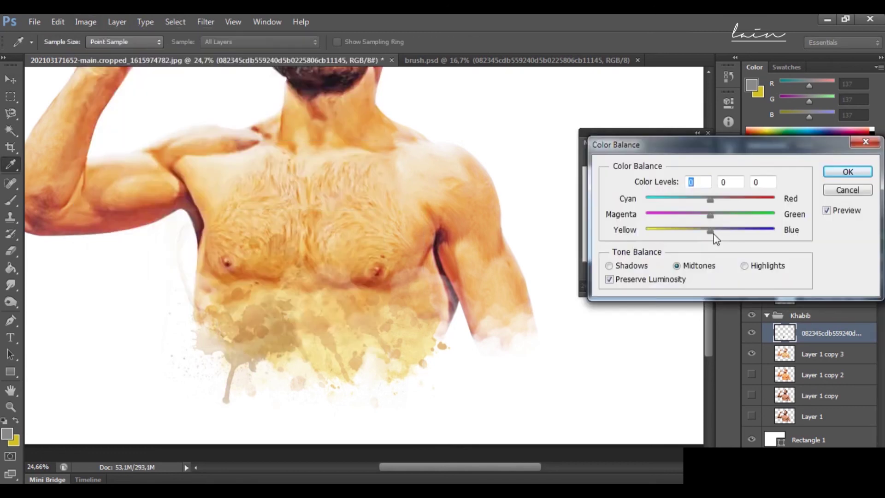
left_click_drag(710, 199, 722, 199)
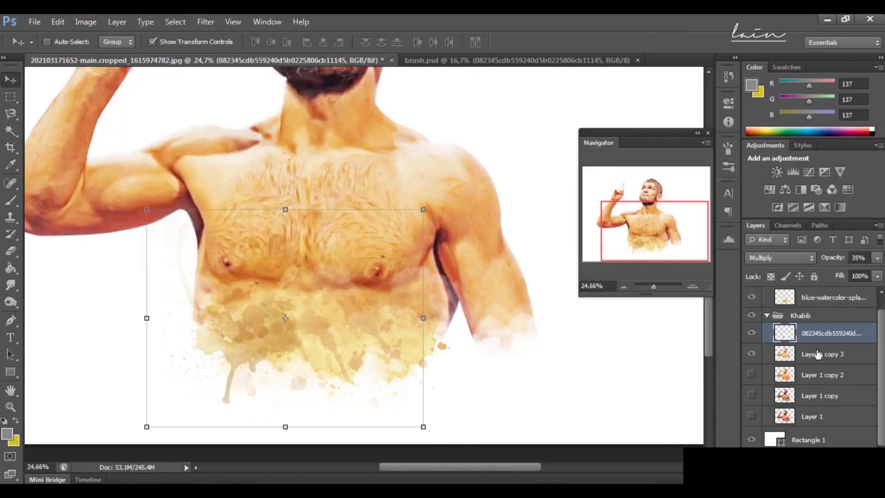
Move the dripping splatter layer out of the Khabib group to the top of the brish group.
left_click(833, 298)
key("e")
left_click(220, 42)
key("v")
left_click_drag(829, 333, 829, 295)
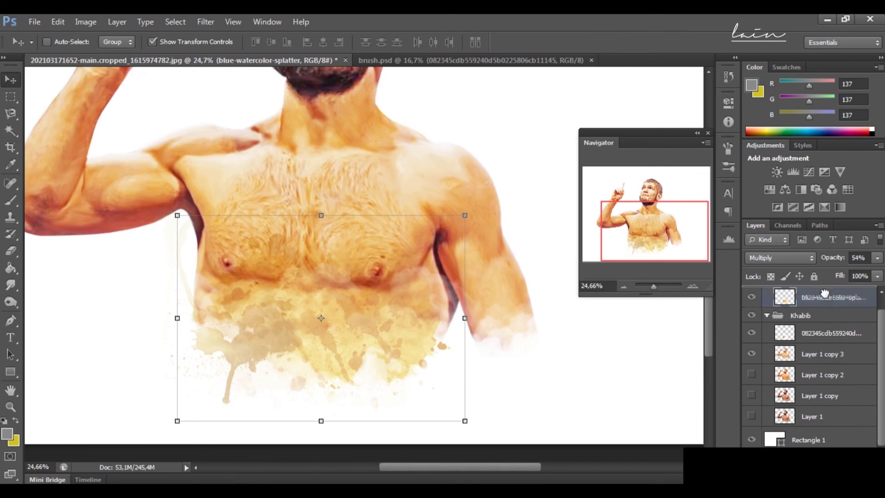
Scale the dripping splatter to about 117%, shift it slightly lower on the torso, and select the blue-watercolor-splatter layer.
left_click_drag(464, 207, 474, 166)
mouse_move(277, 329)
left_mouse_down()
mouse_move(267, 336)
mouse_move(275, 339)
left_mouse_up()
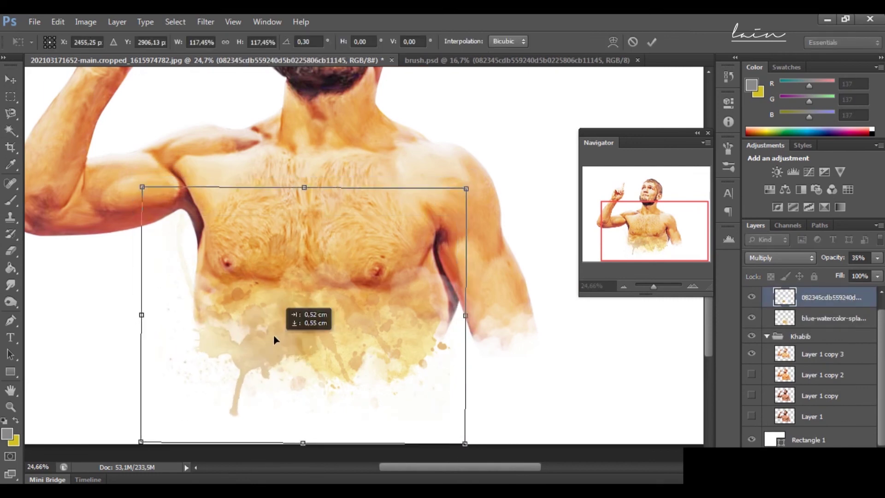
key("Return")
left_click_drag(654, 286, 652, 286)
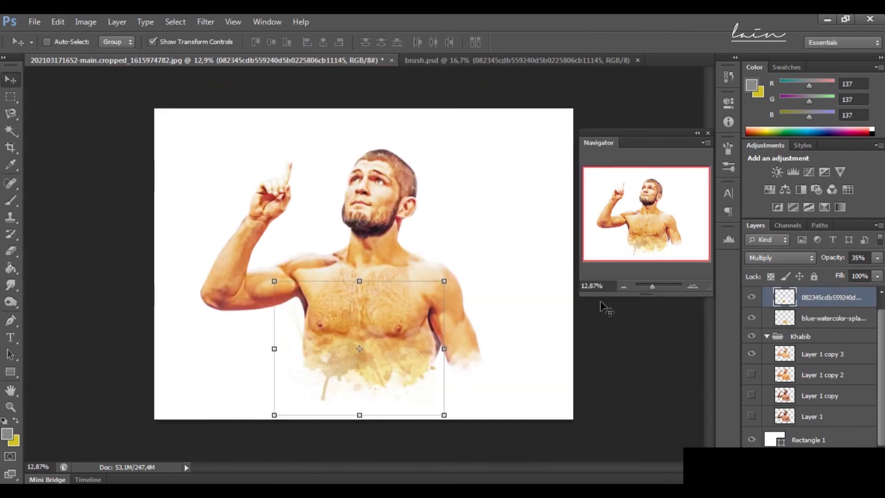
key("alt+bracketleft")
left_click(86, 22)
left_click(318, 148)
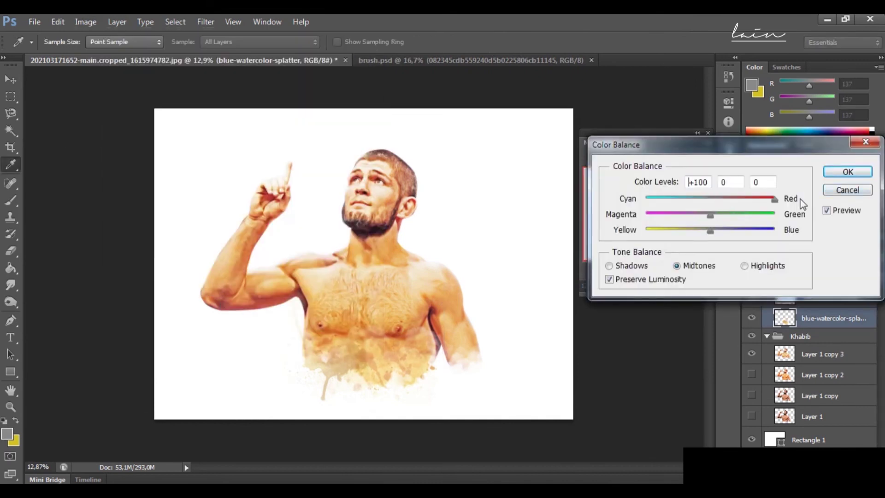
left_click(847, 190)
Apply a Brightness/Contrast adjustment to the blue-watercolor-splatter layer with brightness at 5 and contrast at -50.
left_click(86, 21)
left_click(323, 78)
left_click_drag(674, 363, 606, 362)
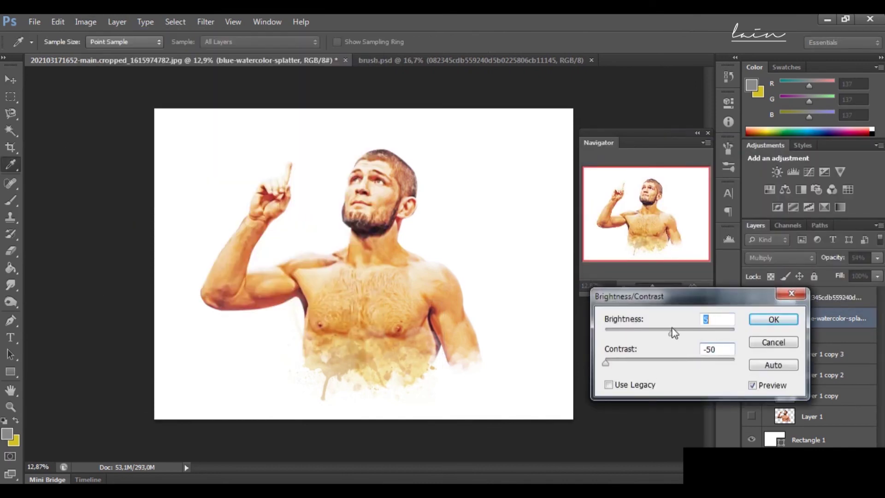
key("Return")
key("v")
Copy another splatter from brush.psd into the portrait and place it near the back of the head.
left_click_drag(654, 289, 652, 286)
scroll(816, 315, "up", 1)
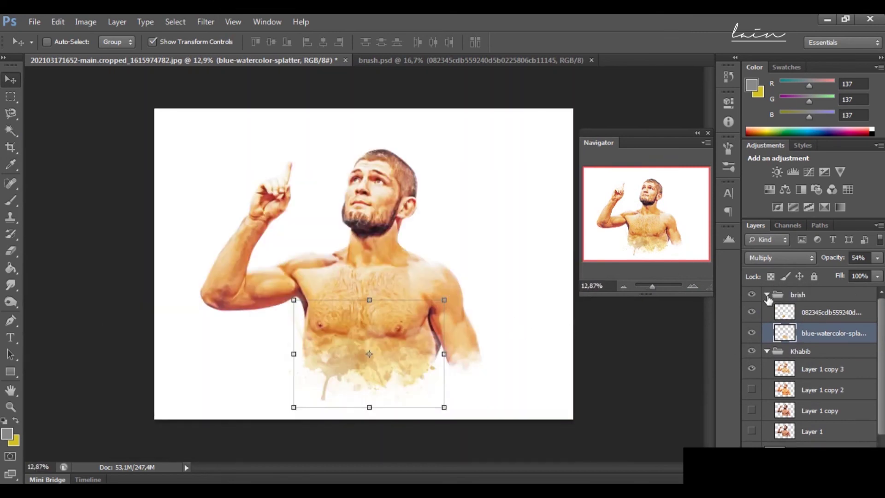
key("ctrl+Tab")
mouse_move(430, 222)
left_mouse_down()
mouse_move(267, 61)
mouse_move(445, 159)
mouse_move(414, 175)
left_mouse_up()
left_click_drag(652, 286, 654, 287)
Desaturate the head splatter and recolour it with a Color Balance adjustment.
key("ctrl+shift+u")
left_click(85, 21)
left_click(268, 133)
key("Return")
Transform the head splatter so that it sits against the back of the hair.
key("ctrl+t")
left_click_drag(443, 200, 428, 216)
left_click_drag(506, 297, 449, 323)
key("Escape")
Set up the Eraser on Layer 1 copy 3 with a textured brush tip at 150 px and 33% opacity.
left_click(823, 389)
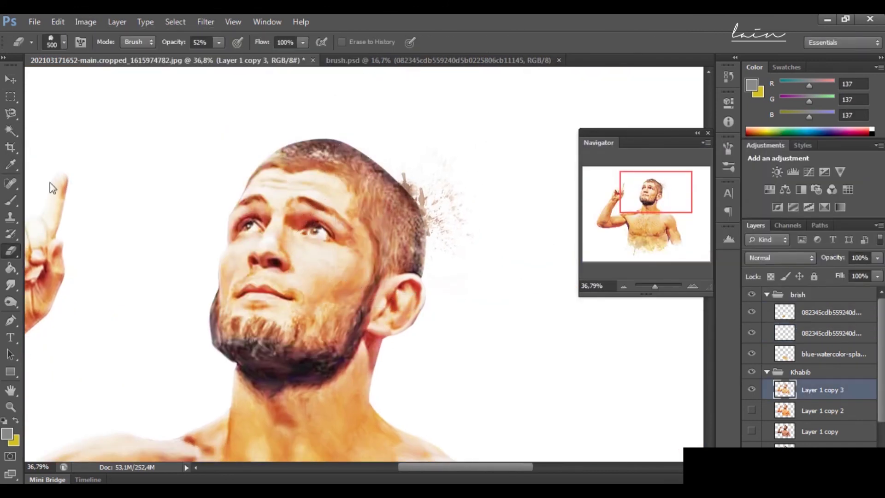
key("e")
left_click(64, 42)
scroll(56, 196, "down", 3)
scroll(56, 196, "down", 3)
left_click(46, 191)
key("Return")
key("7")
key("2")
key("bracketright")
key("bracketright")
key("bracketright")
key("bracketright")
key("bracketright")
key("3")
key("3")
Collapse the brish and Khabib groups, scale both together to about 86%, and reposition them near the middle of the canvas.
left_click_drag(654, 285, 654, 290)
scroll(484, 212, "up", 5)
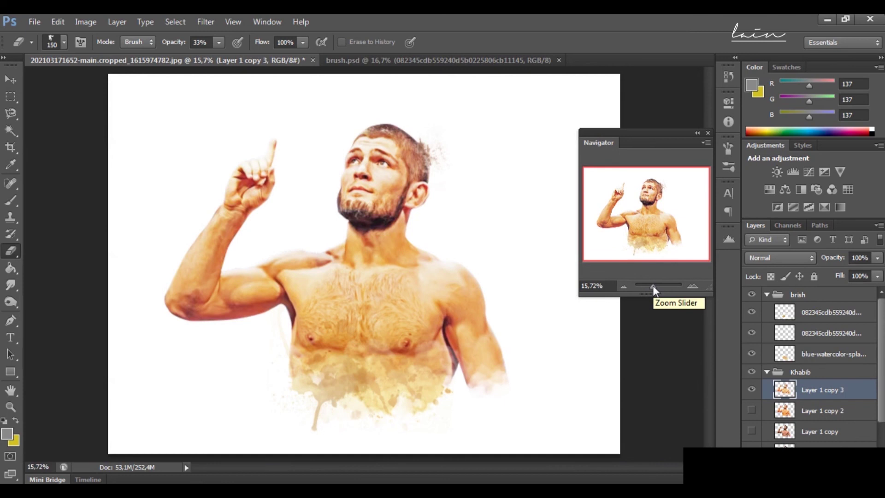
left_click(766, 294)
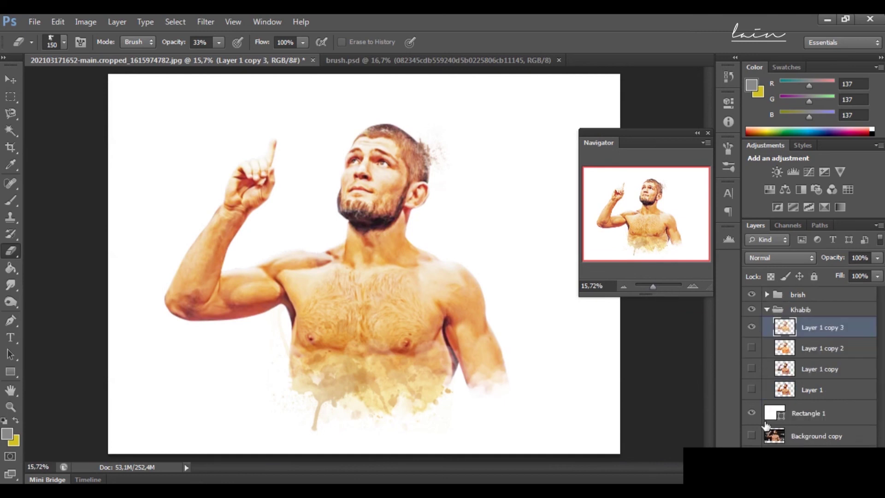
left_click(766, 310)
left_click(797, 294)
left_click(800, 309, "shift")
key("v")
left_click_drag(519, 108, 466, 153)
left_click_drag(378, 310, 413, 270)
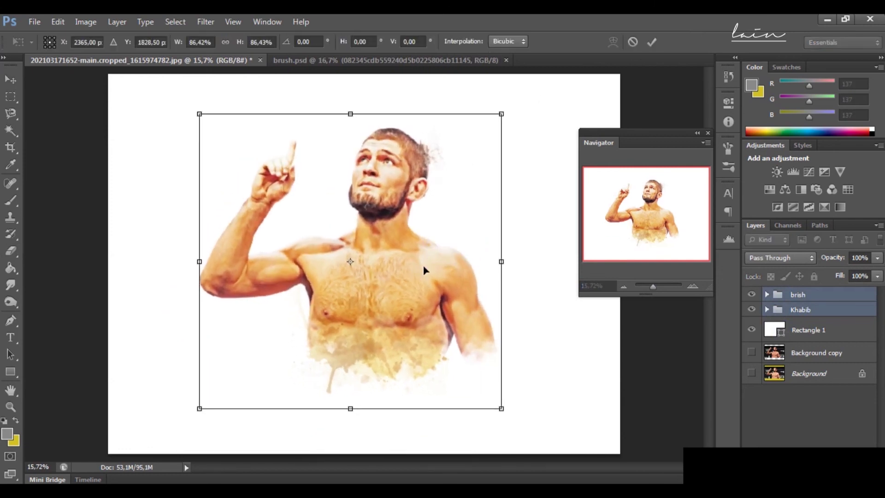
key("Return")
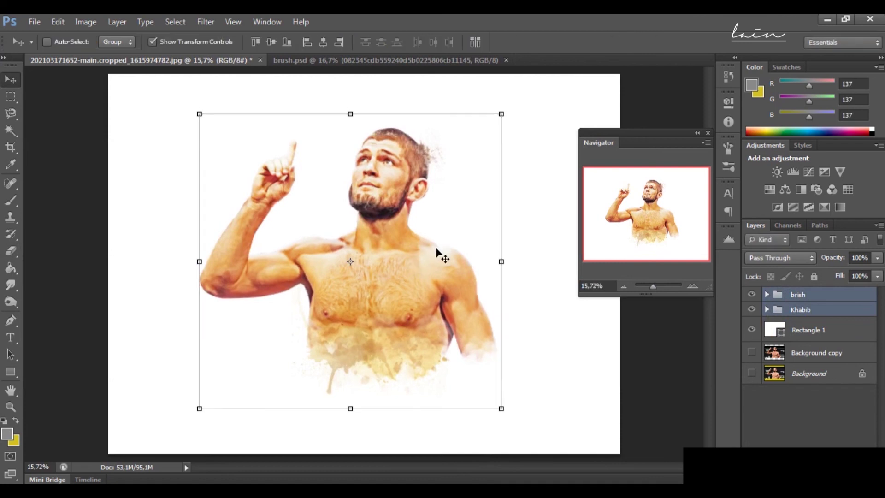
Add a new empty layer directly above Rectangle 1 and activate the Brush tool for painting on it.
left_click(813, 336)
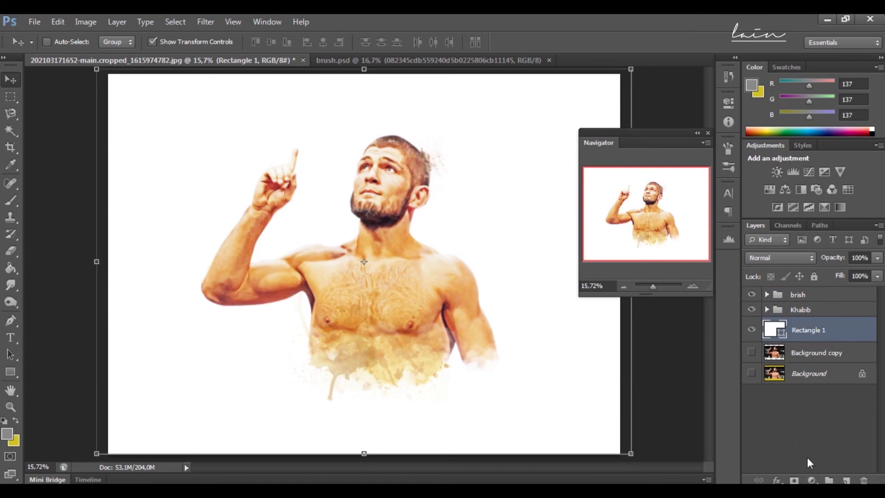
left_click(854, 480)
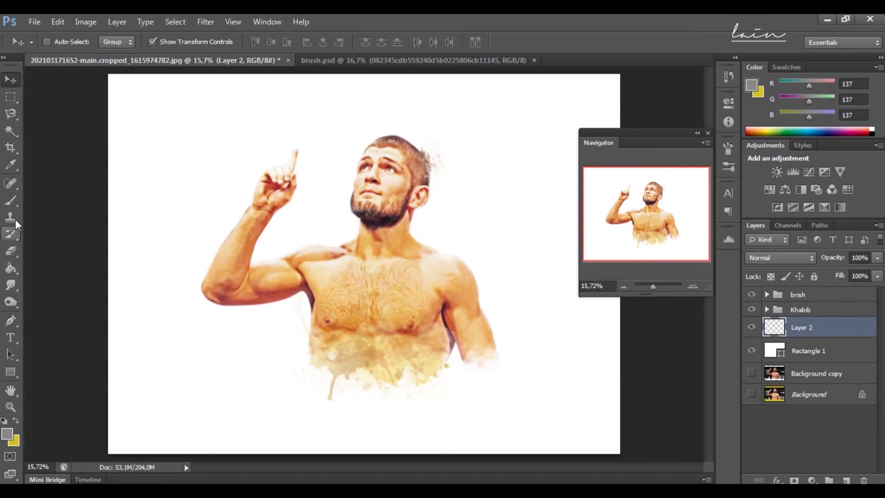
left_click(13, 200)
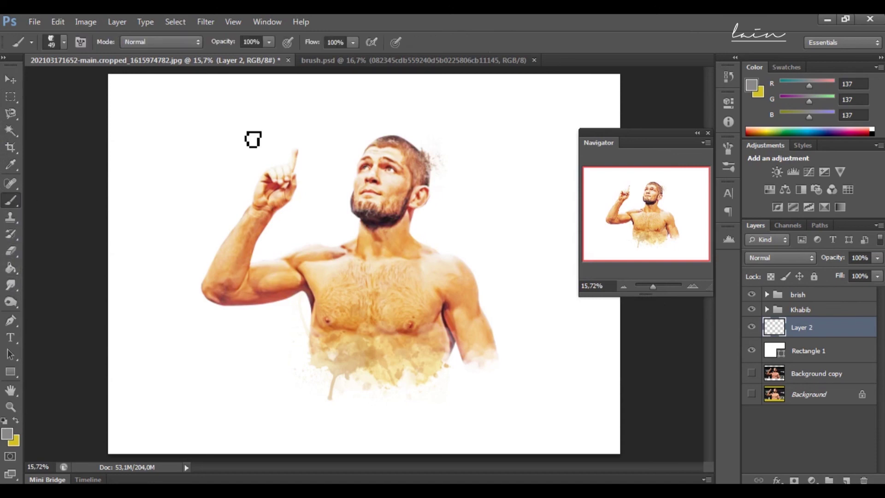
Enlarge the brush and set the foreground colour to the pale skin tone dbb9ac.
key("bracketright")
key("bracketright")
key("bracketright")
key("bracketright")
key("bracketright")
key("bracketright")
key("bracketright")
key("bracketright")
key("bracketright")
key("bracketright")
key("bracketright")
key("bracketright")
key("bracketright")
key("bracketright")
key("bracketright")
left_click(7, 433)
left_click(230, 277)
left_click(611, 64)
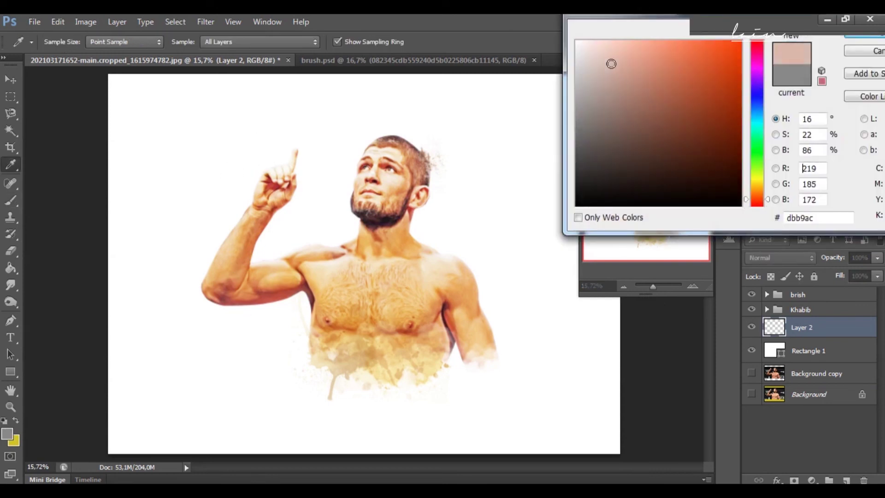
key("Return")
Try a stroke between the head and the raised arm with the 70 px textured brush tip, and undo it.
left_click(64, 42)
left_click(87, 170)
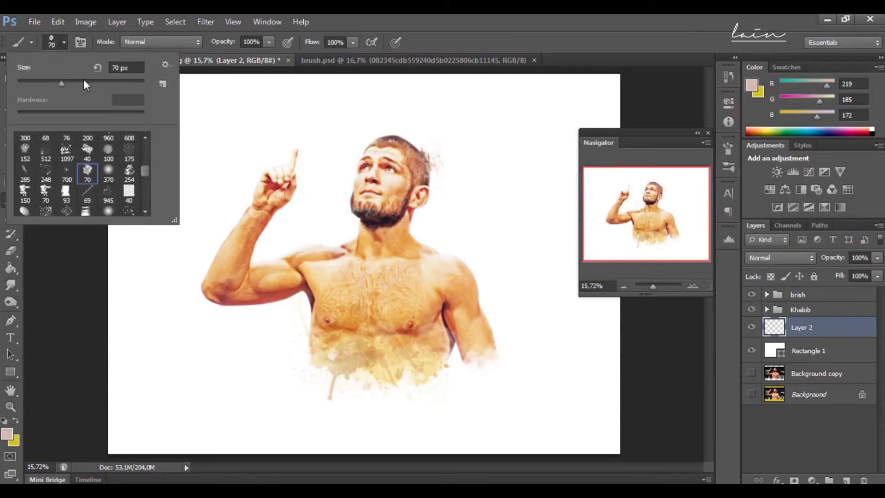
key("Return")
left_click_drag(326, 203, 240, 189)
key("ctrl+z")
Set the foreground colour to light grey with RGB 226, 225, 224.
left_click(7, 433)
left_click_drag(587, 53, 576, 60)
key("Return")
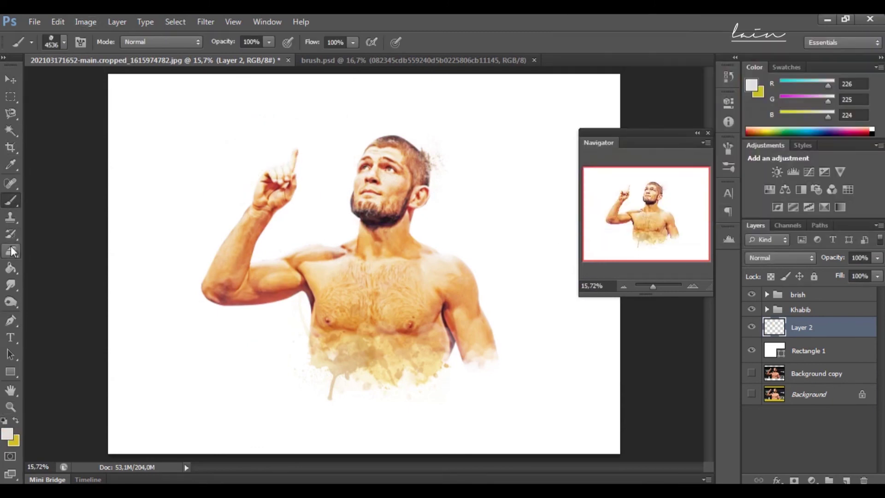
Paint soft light-grey clouds around the head, shoulders and arms on Layer 2 with a cloudy brush tip at 2600 px.
left_click(64, 41)
scroll(92, 175, "up", 3)
double_click(45, 154)
key("bracketright")
key("bracketright")
key("bracketright")
mouse_move(350, 147)
left_mouse_down()
mouse_move(277, 249)
mouse_move(331, 235)
left_mouse_up()
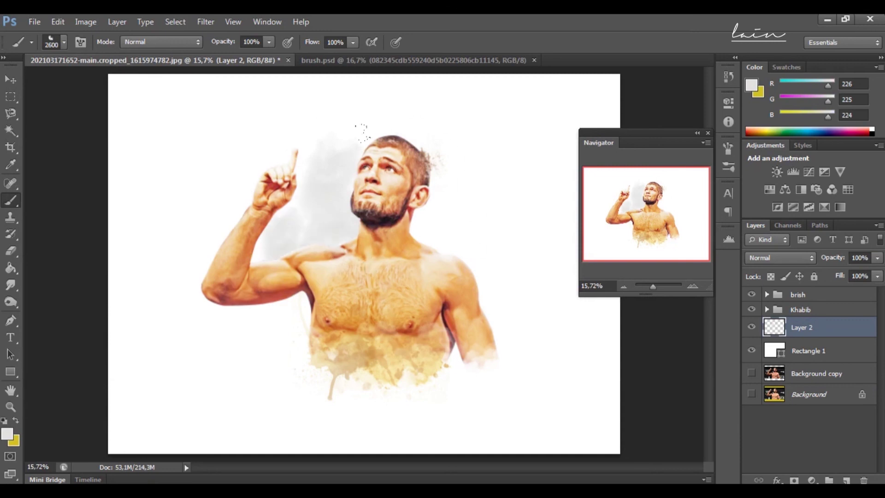
left_click_drag(362, 132, 498, 286)
left_click_drag(285, 318, 256, 182)
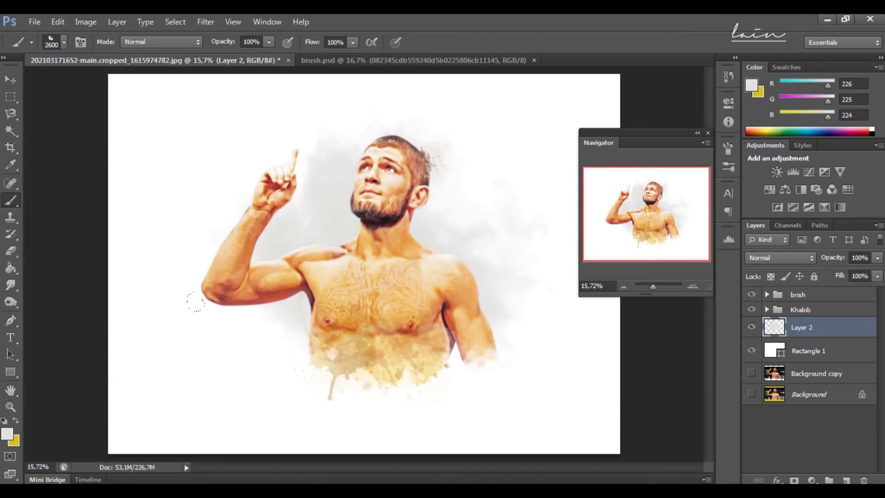
Apply a Color Balance adjustment to the cloud layer with levels +100, -31 and -100.
key("v")
left_click(86, 22)
left_click(259, 118)
left_click_drag(709, 230, 625, 237)
left_click_drag(710, 199, 774, 199)
left_click_drag(710, 215, 690, 215)
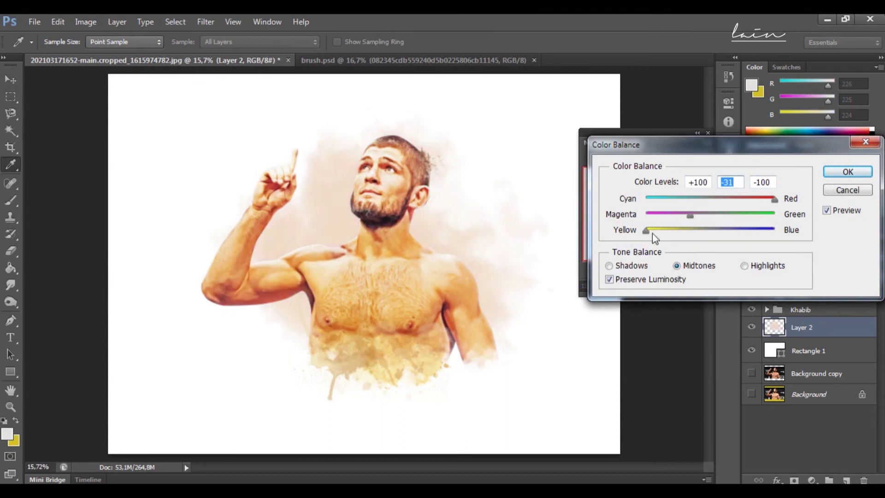
left_click(848, 171)
Apply a second Color Balance adjustment to the cloud layer with levels -38, -11 and -100.
left_click(86, 22)
left_click(261, 134)
left_click_drag(699, 231, 609, 225)
left_click_drag(710, 215, 703, 215)
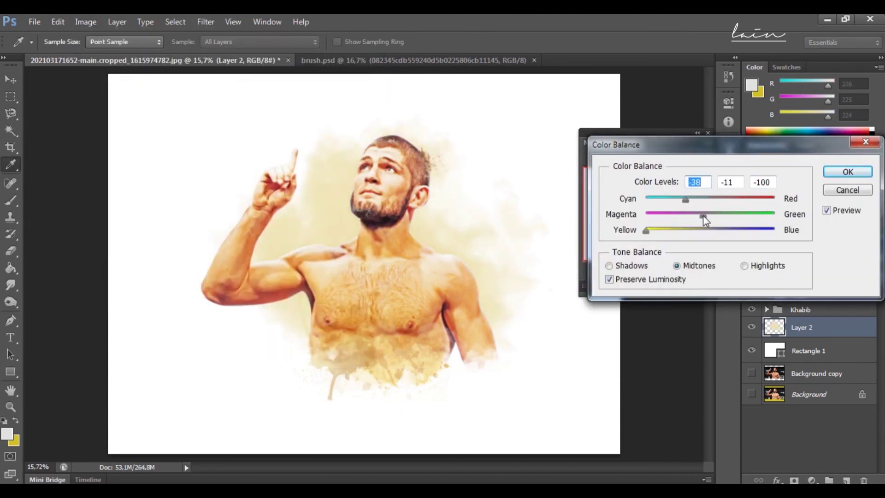
left_click(848, 171)
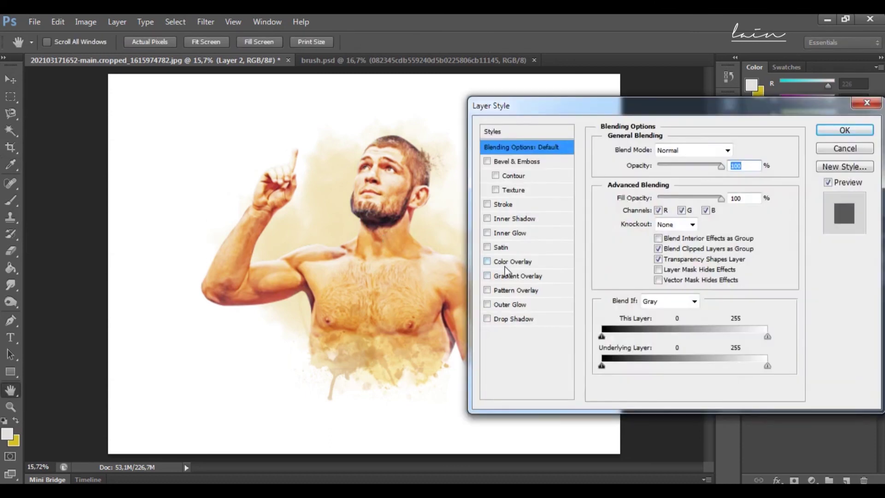
Add a Color Overlay layer style to the cloud layer, Layer 2, in a warm peach-tan colour.
left_click(512, 261)
left_click(739, 150)
left_click(600, 122)
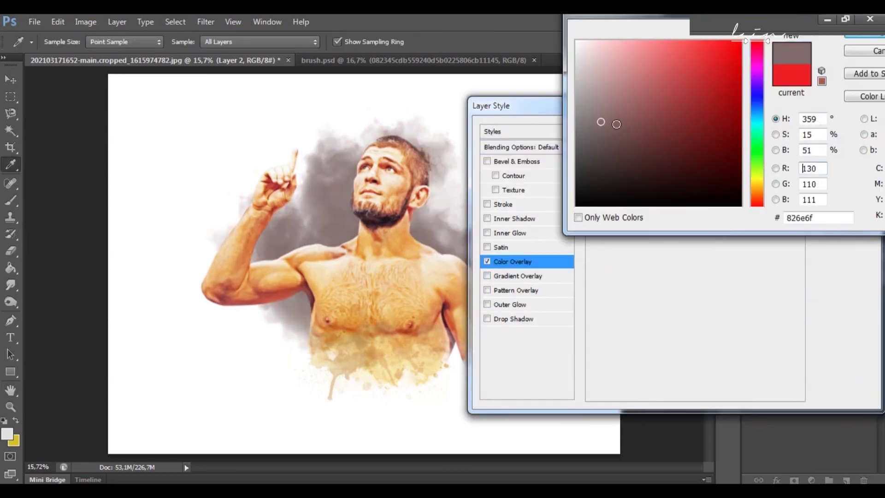
left_click(756, 186)
mouse_move(669, 150)
left_mouse_down()
mouse_move(649, 124)
mouse_move(610, 112)
mouse_move(605, 87)
left_mouse_up()
left_click(757, 189)
left_click(653, 65)
left_click(634, 79)
left_click(756, 192)
left_click(686, 57)
left_click(652, 63)
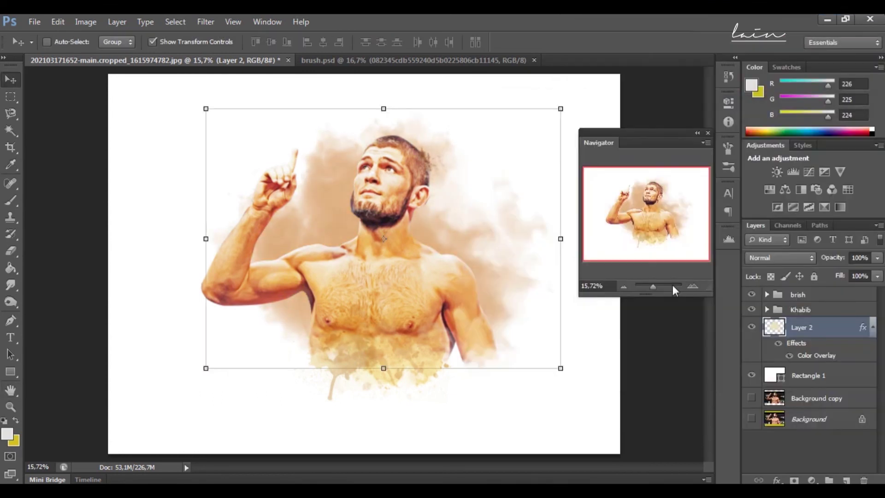
Move the brish and Khabib groups together with Layer 2 slightly down and to the left on the canvas.
left_click_drag(672, 287, 652, 293)
left_click(812, 296, "shift")
left_click_drag(468, 247, 458, 257)
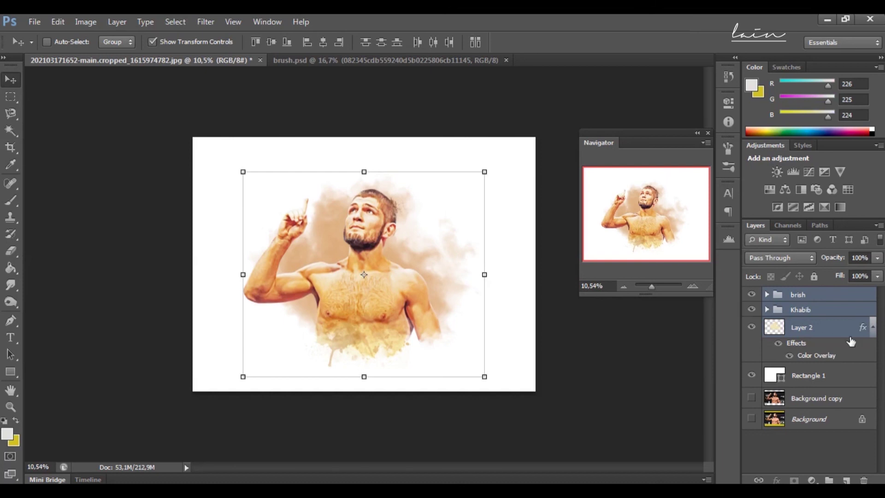
left_click(819, 331)
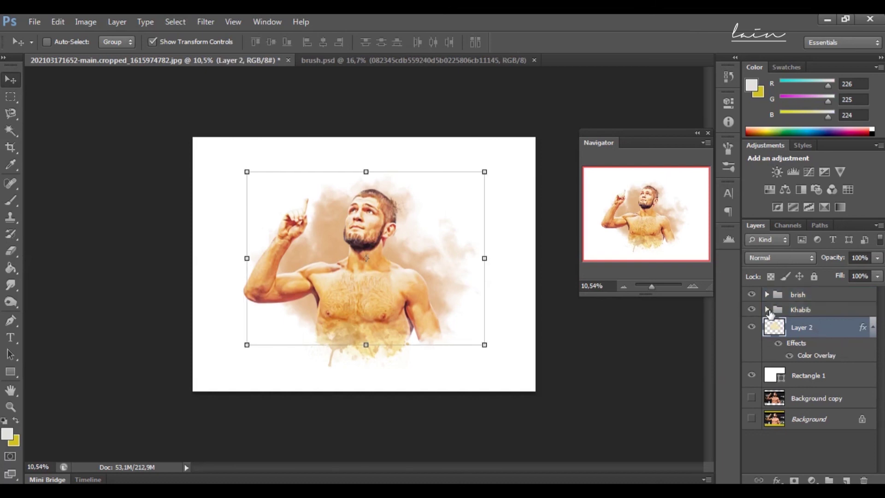
Preview the Paint Daubs filter on Layer 1 copy 3 in the Khabib group with brush size 4, sharpness 11 and Simple brush type.
left_click(767, 309)
left_click(821, 327)
left_click_drag(651, 287, 654, 286)
left_click_drag(649, 231, 648, 224)
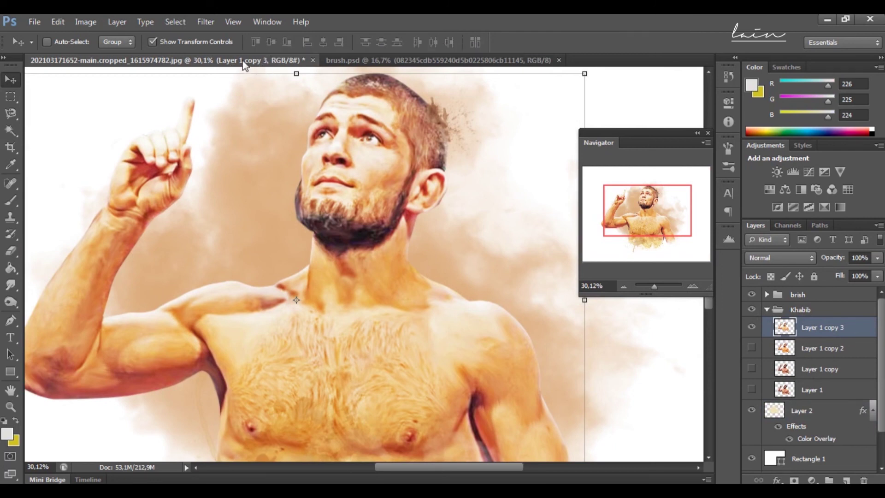
left_click(195, 19)
left_click(226, 62)
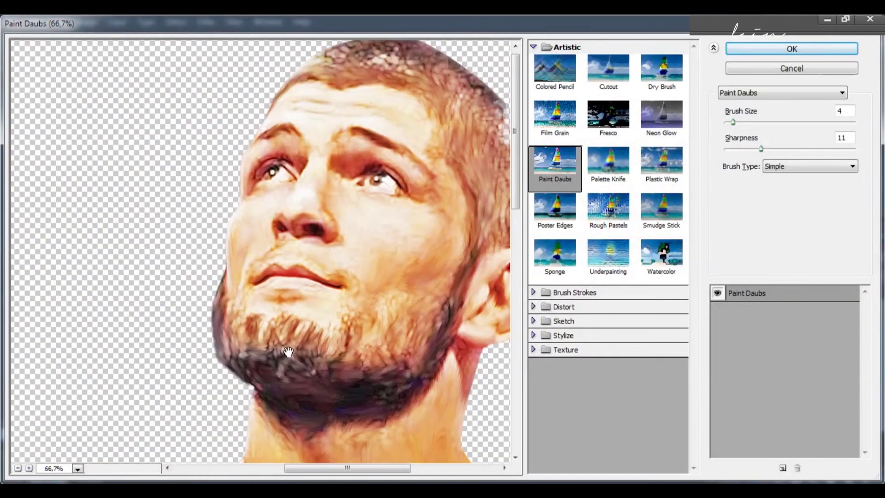
left_click(790, 68)
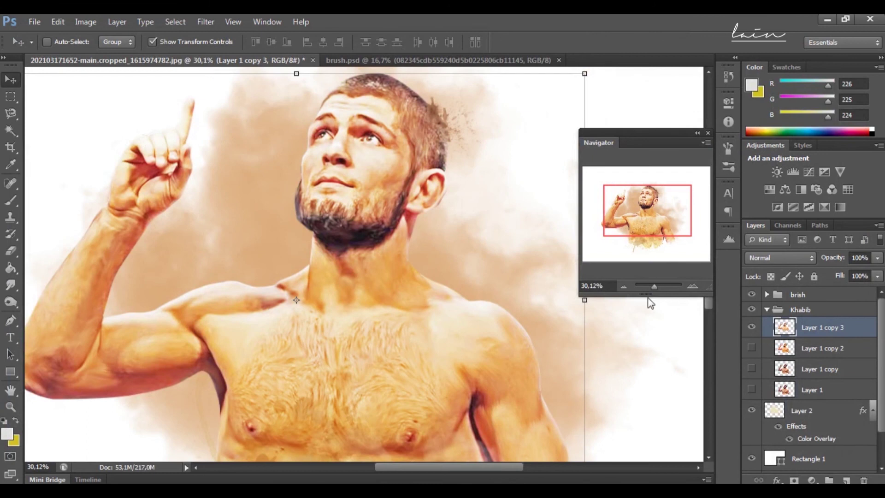
mouse_move(662, 287)
left_mouse_down()
mouse_move(670, 286)
mouse_move(653, 287)
left_mouse_up()
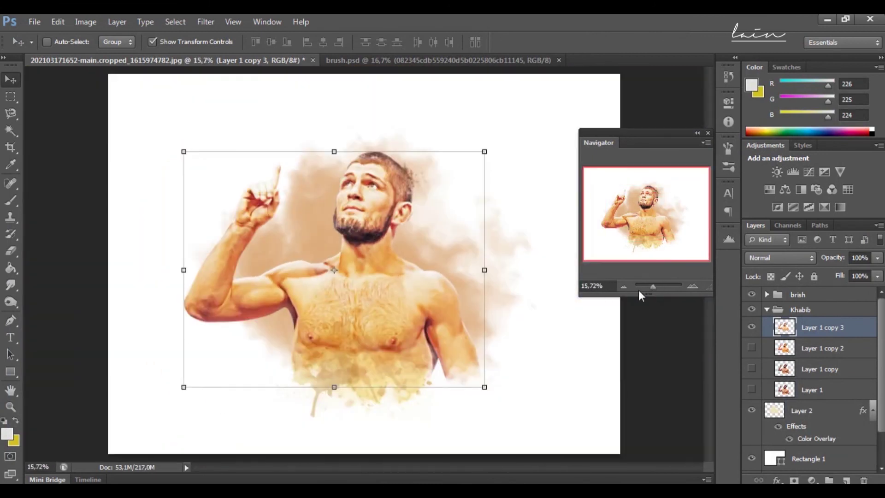